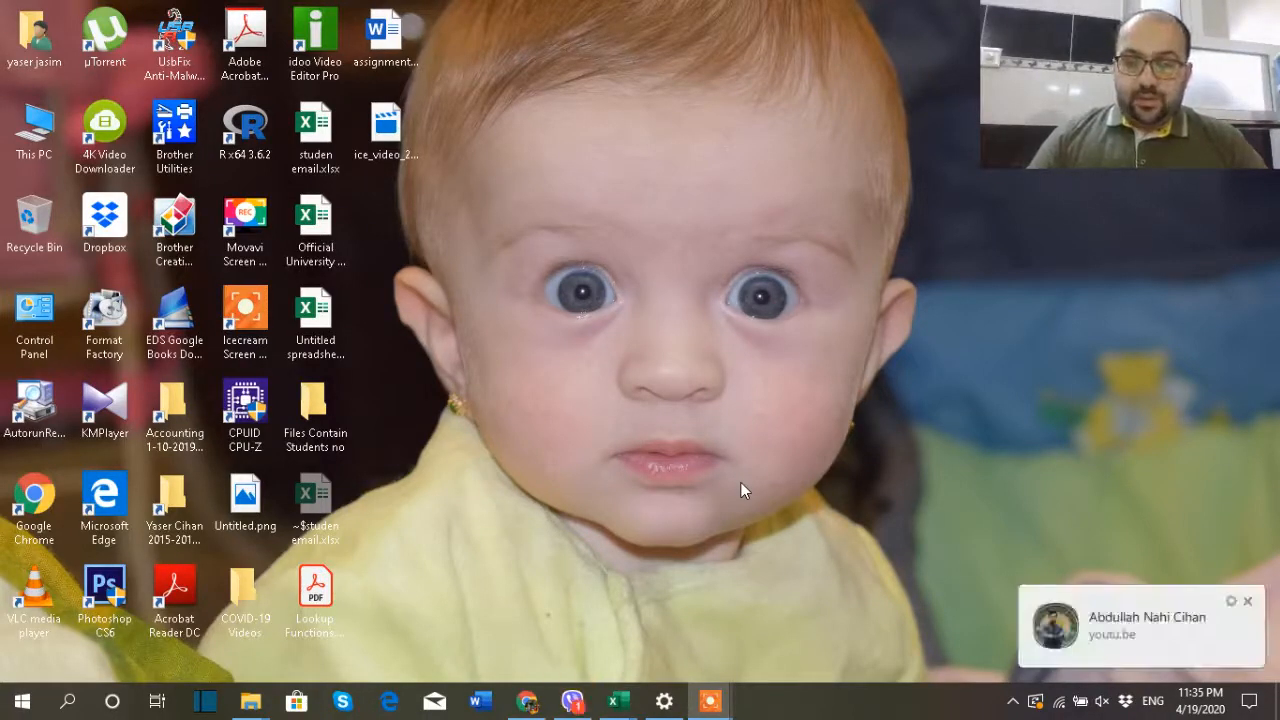
click(1247, 601)
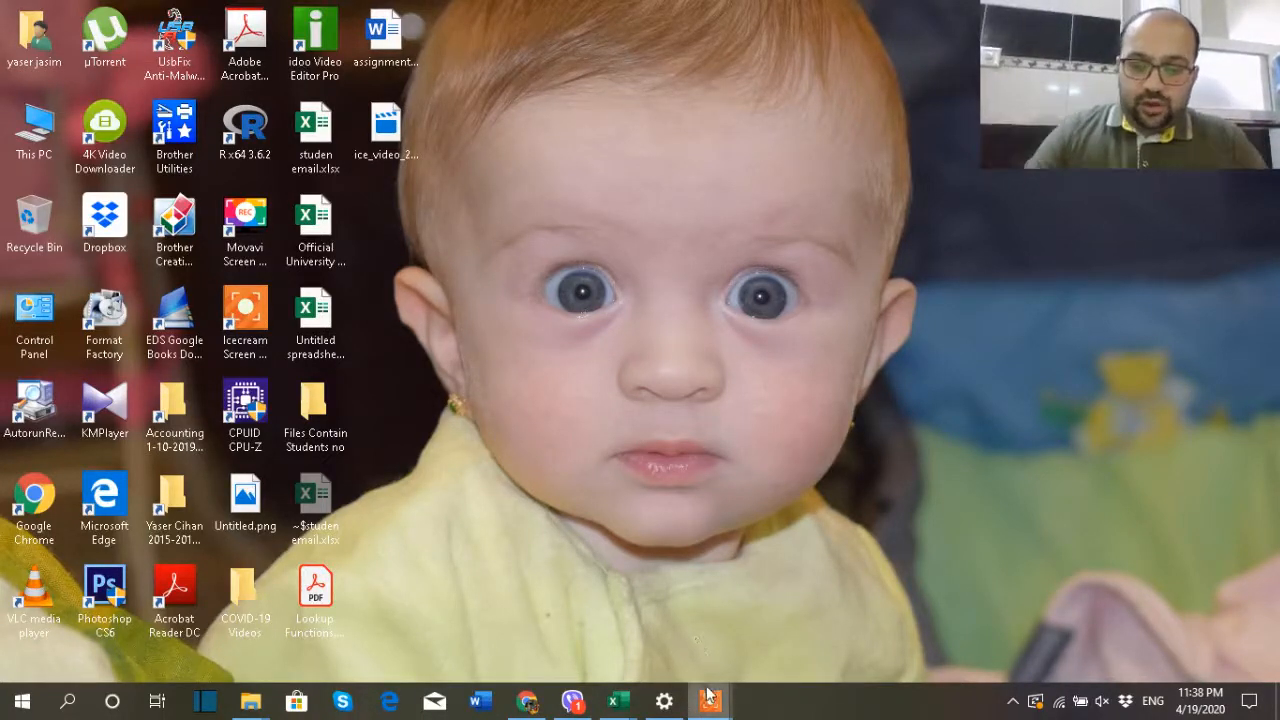
mouse_move(628, 708)
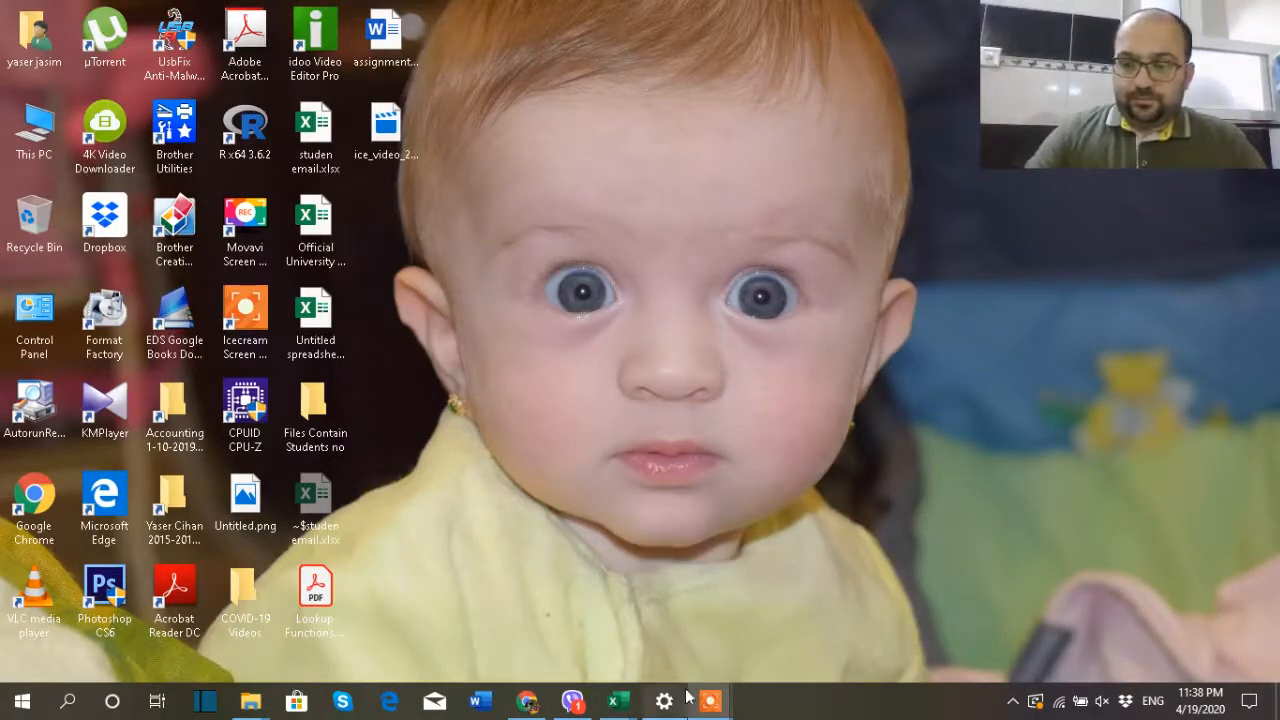
mouse_move(710, 701)
click(777, 678)
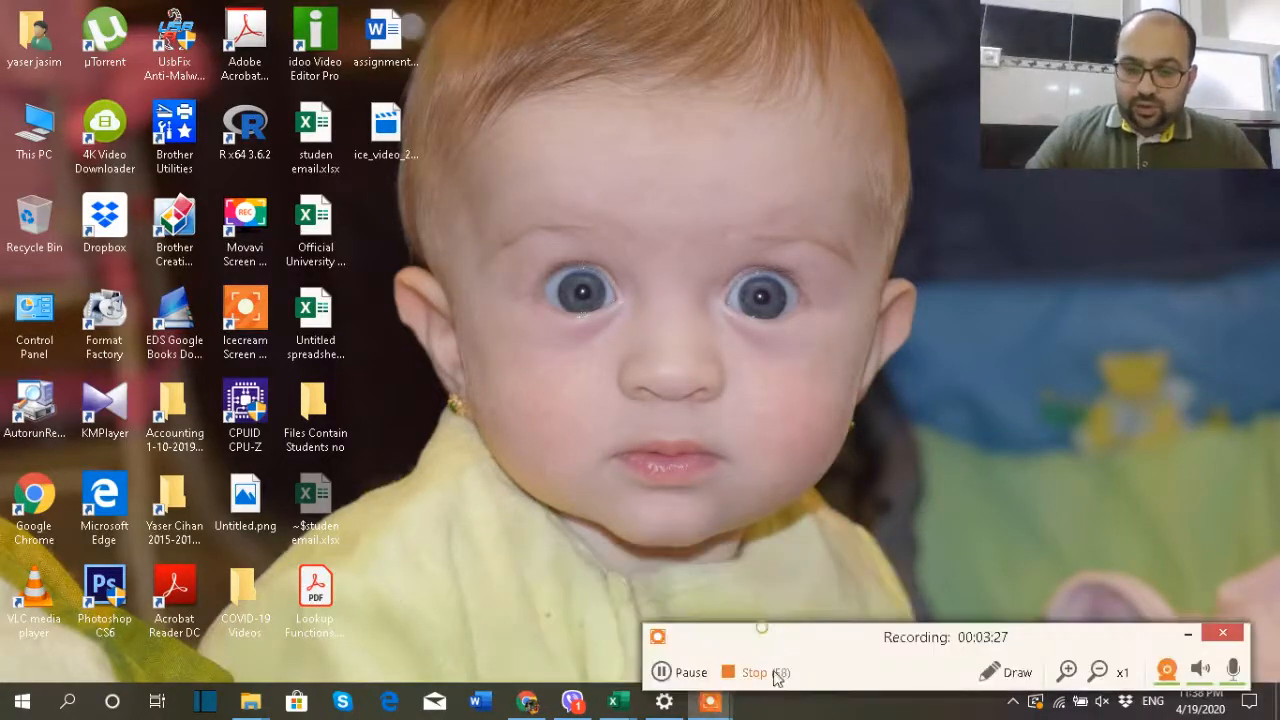
click(690, 674)
click(690, 674)
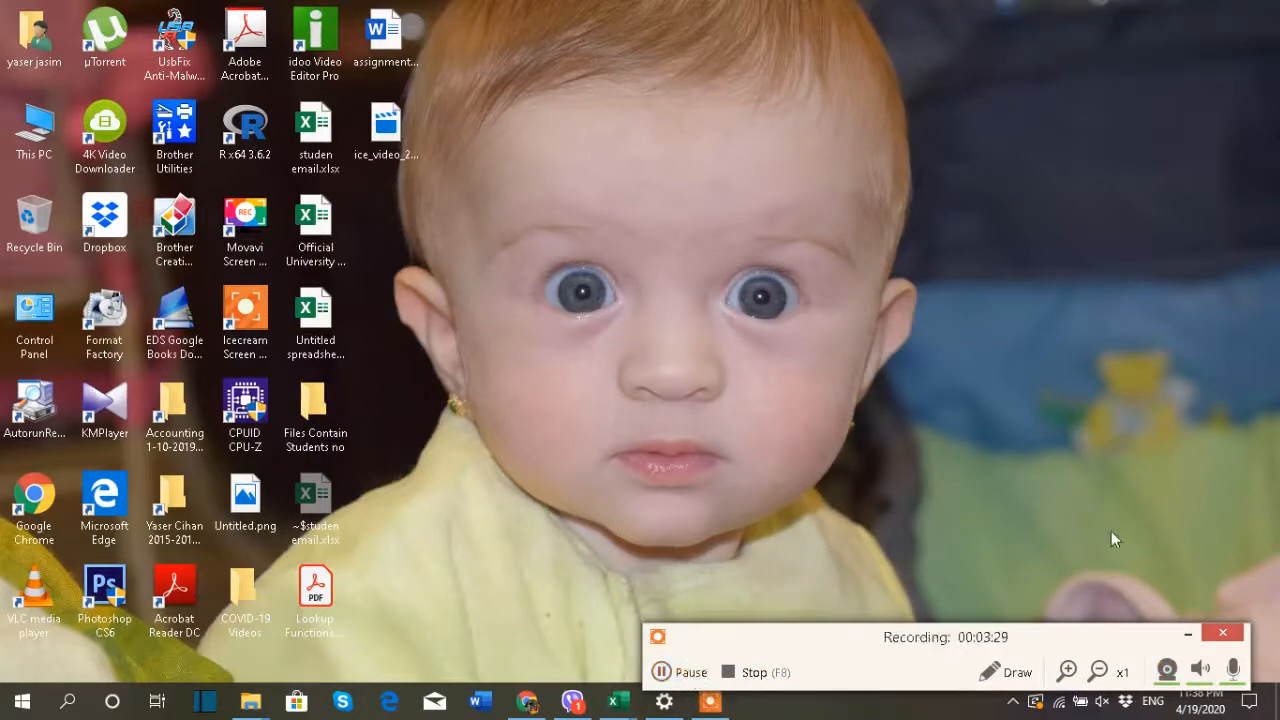
click(1187, 634)
Switch to the Excel workbook 2nd - 2 Lookup.xlsx with Sheet2 showing.
mouse_move(621, 703)
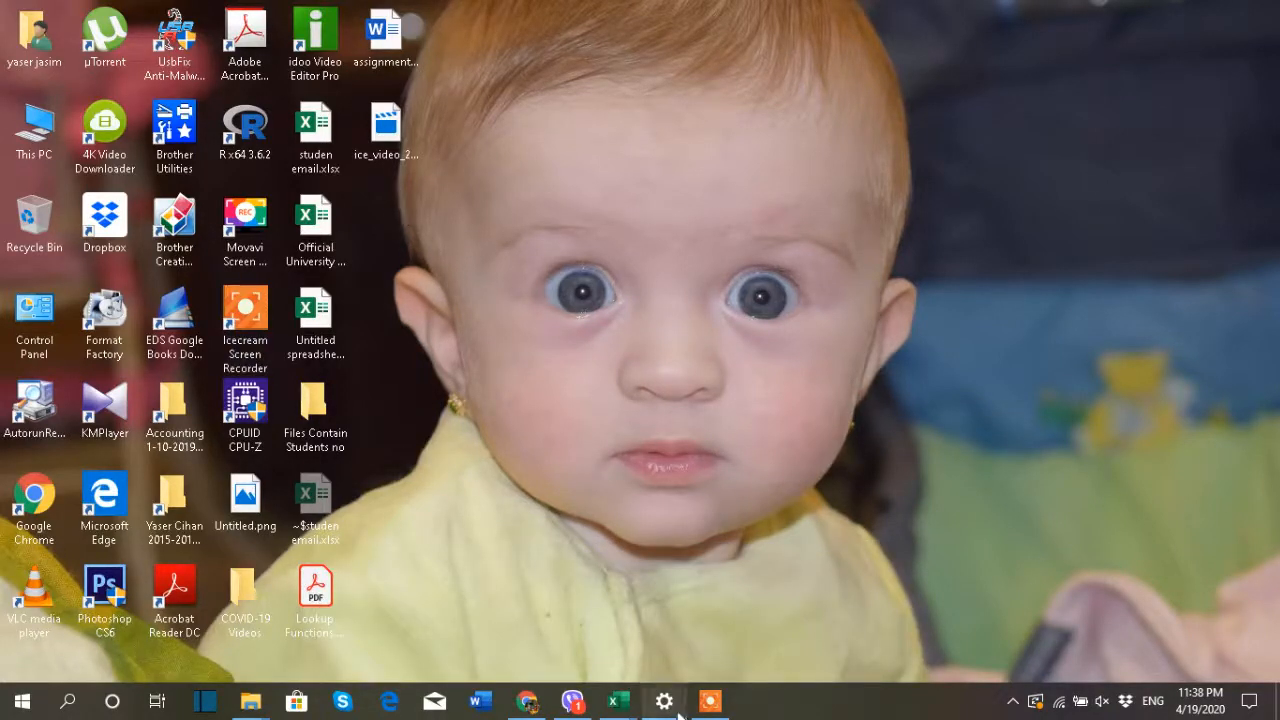
click(710, 701)
click(690, 672)
click(692, 672)
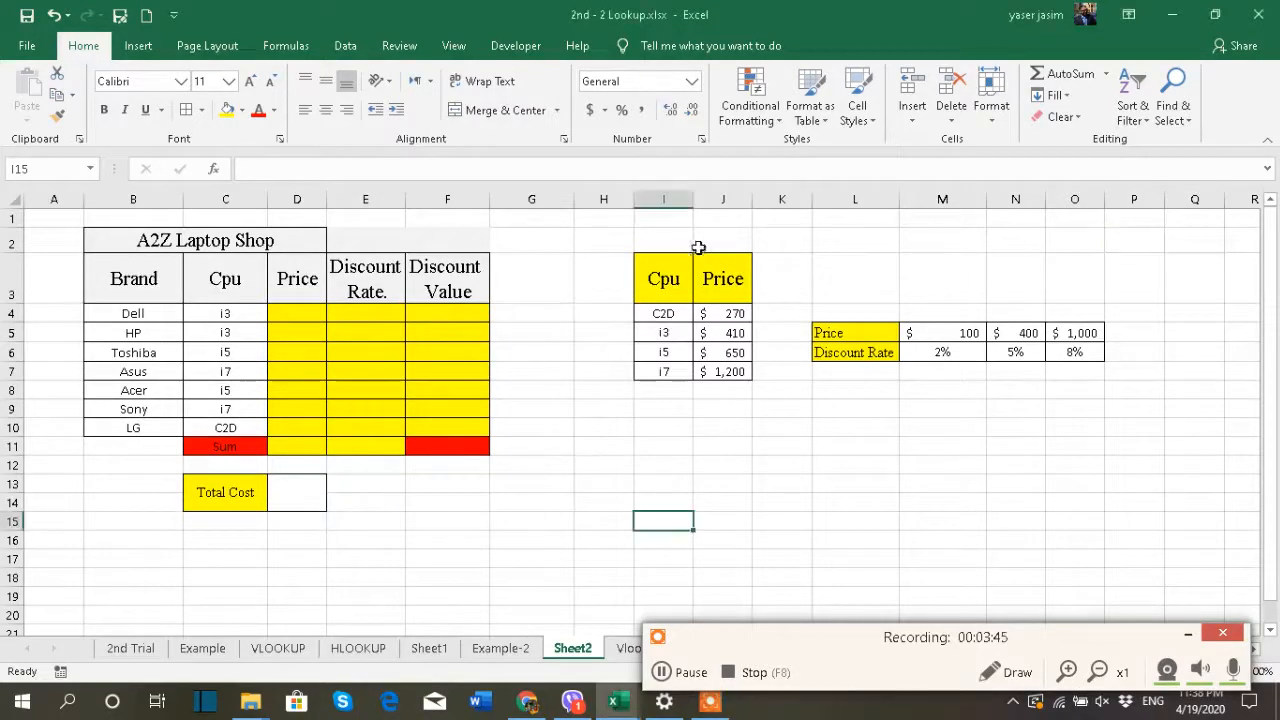
Examine the A2Z Laptop Shop table and the two lookup tables, going through the brands from Dell to LG.
drag(626, 232, 1142, 447)
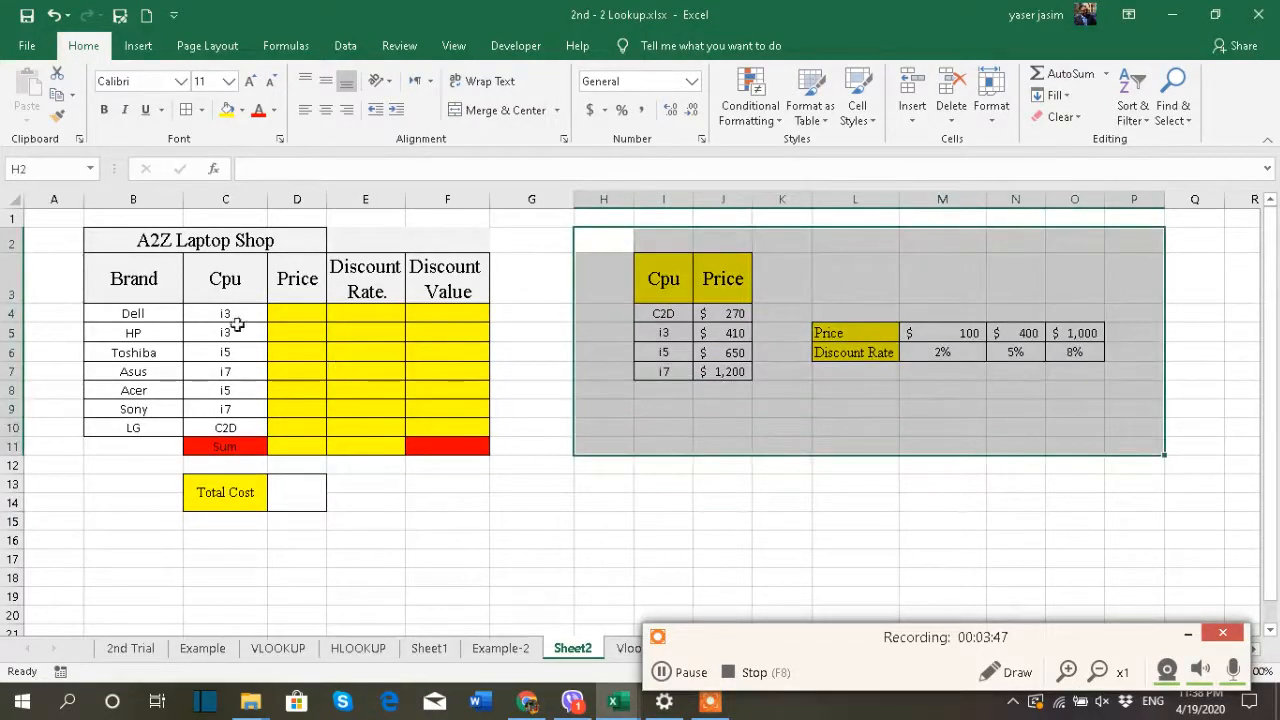
drag(58, 220, 534, 451)
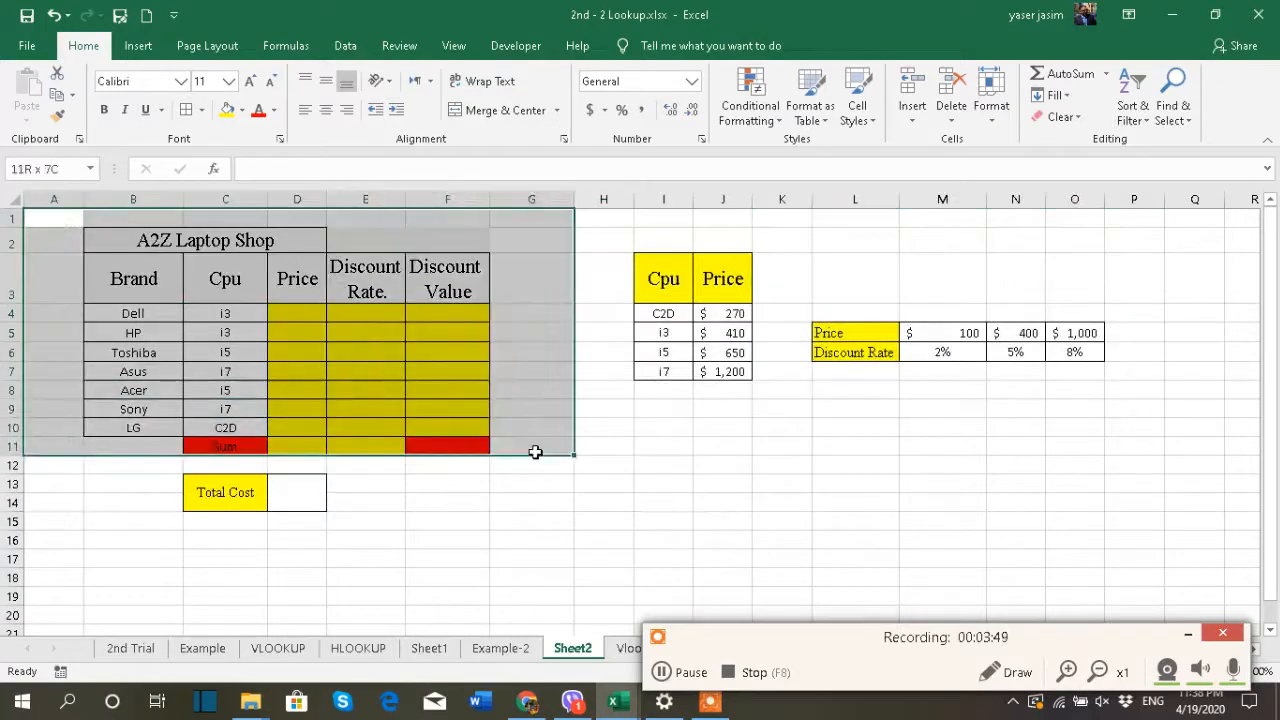
click(512, 528)
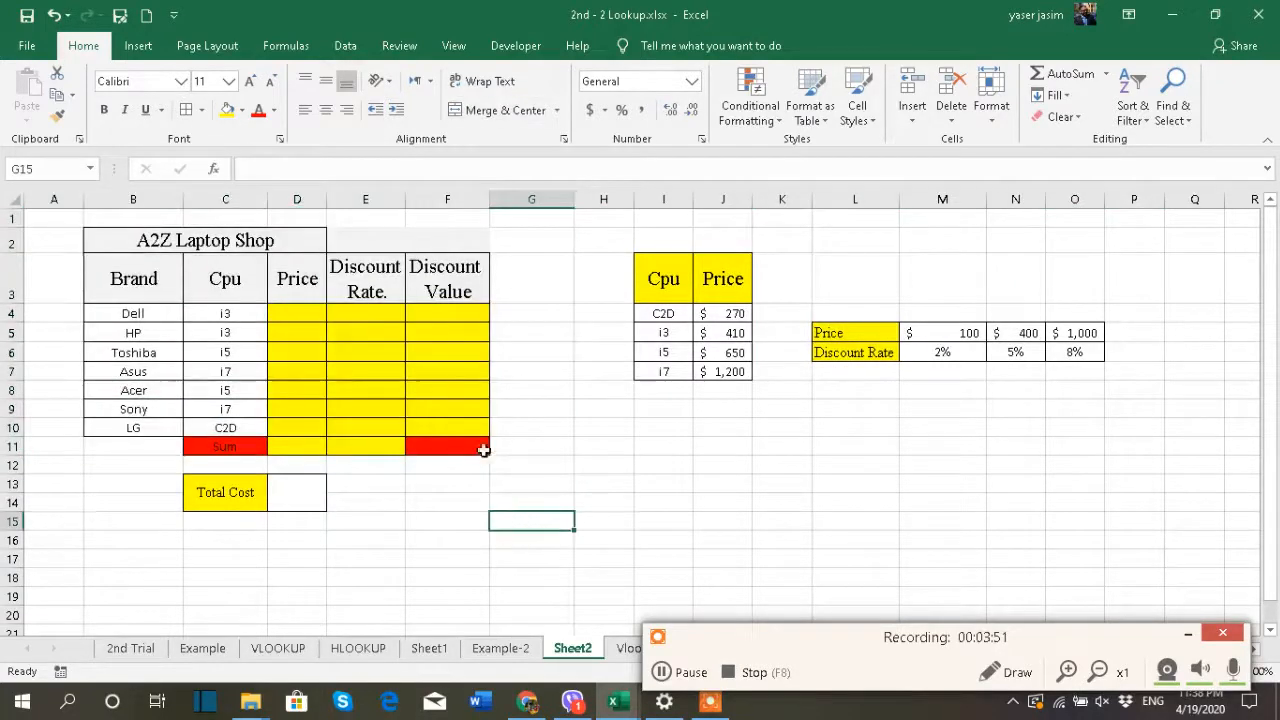
click(1187, 634)
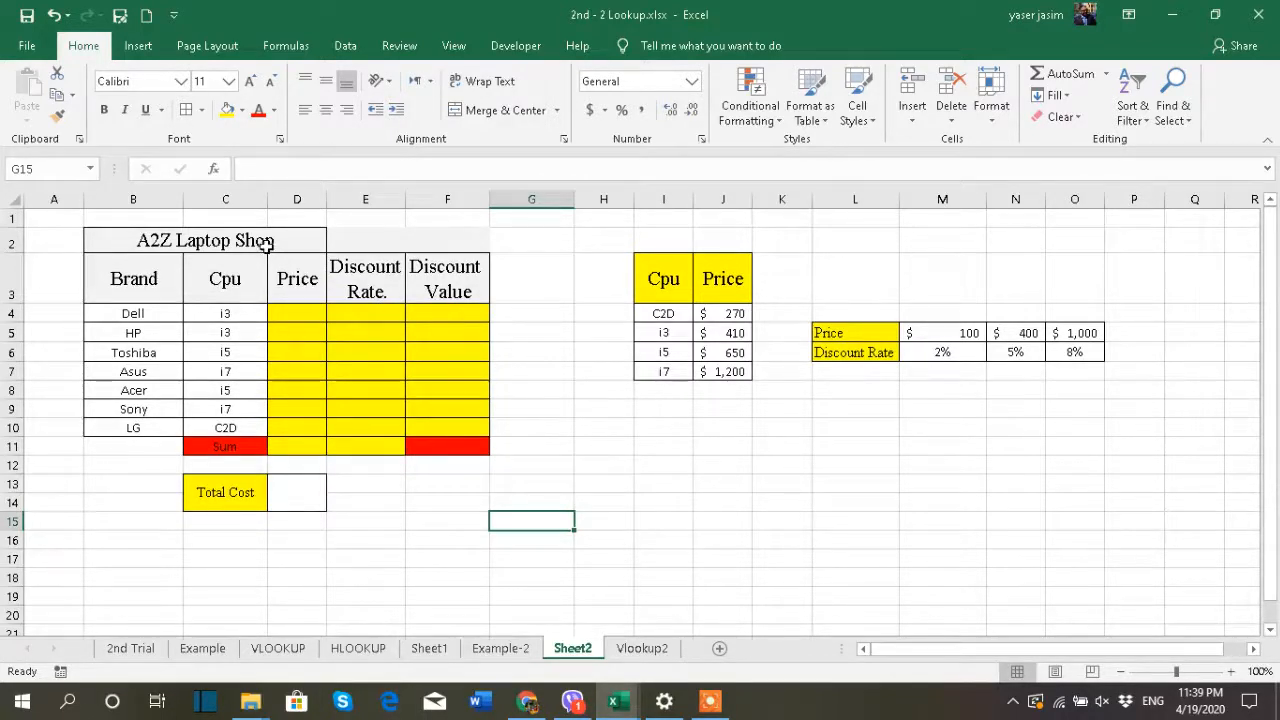
click(158, 314)
click(152, 333)
click(150, 352)
click(147, 373)
click(150, 390)
click(154, 409)
click(162, 427)
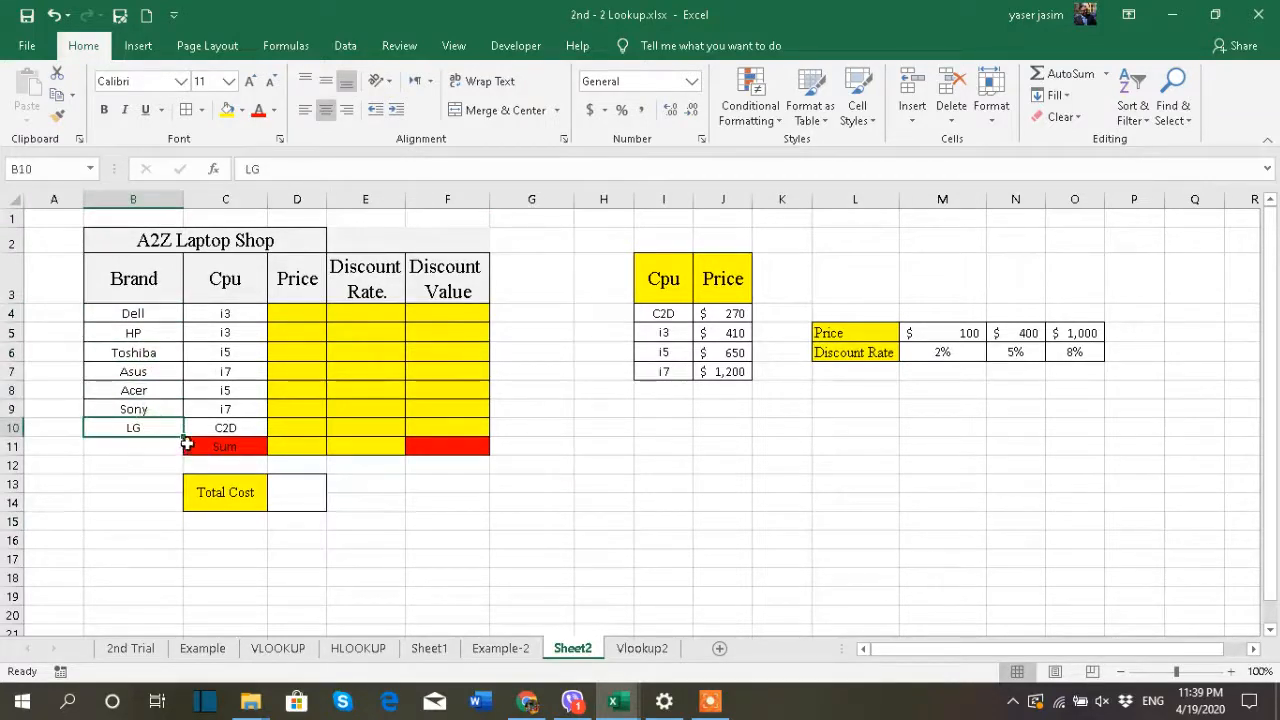
Examine the Cpu, Price, Discount Rate and Discount Value columns and the Price cell in the Sum row.
click(245, 316)
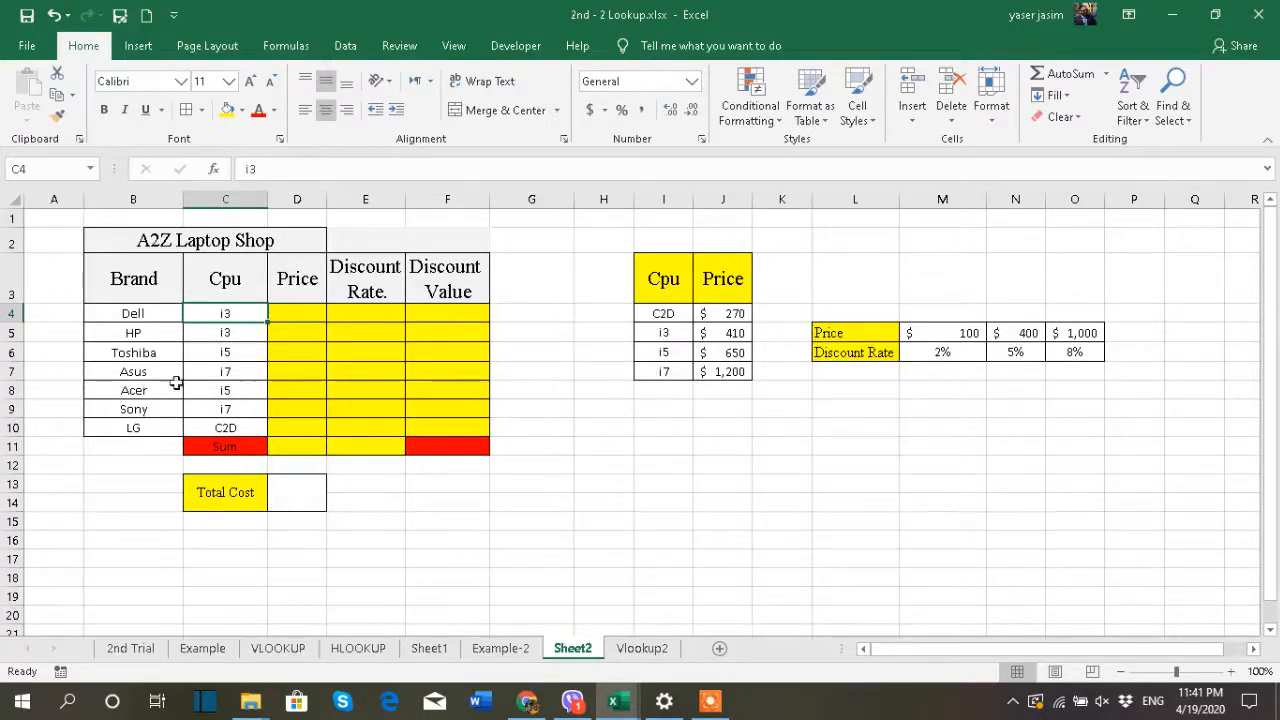
click(298, 318)
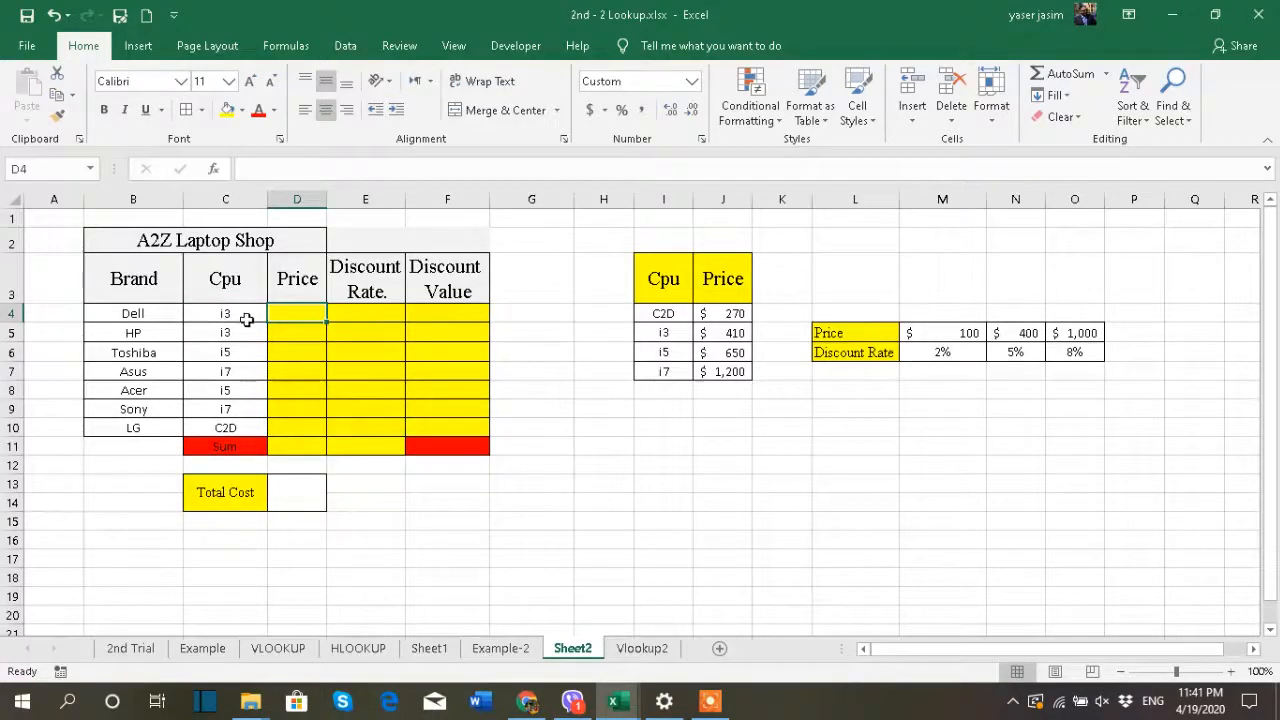
click(292, 334)
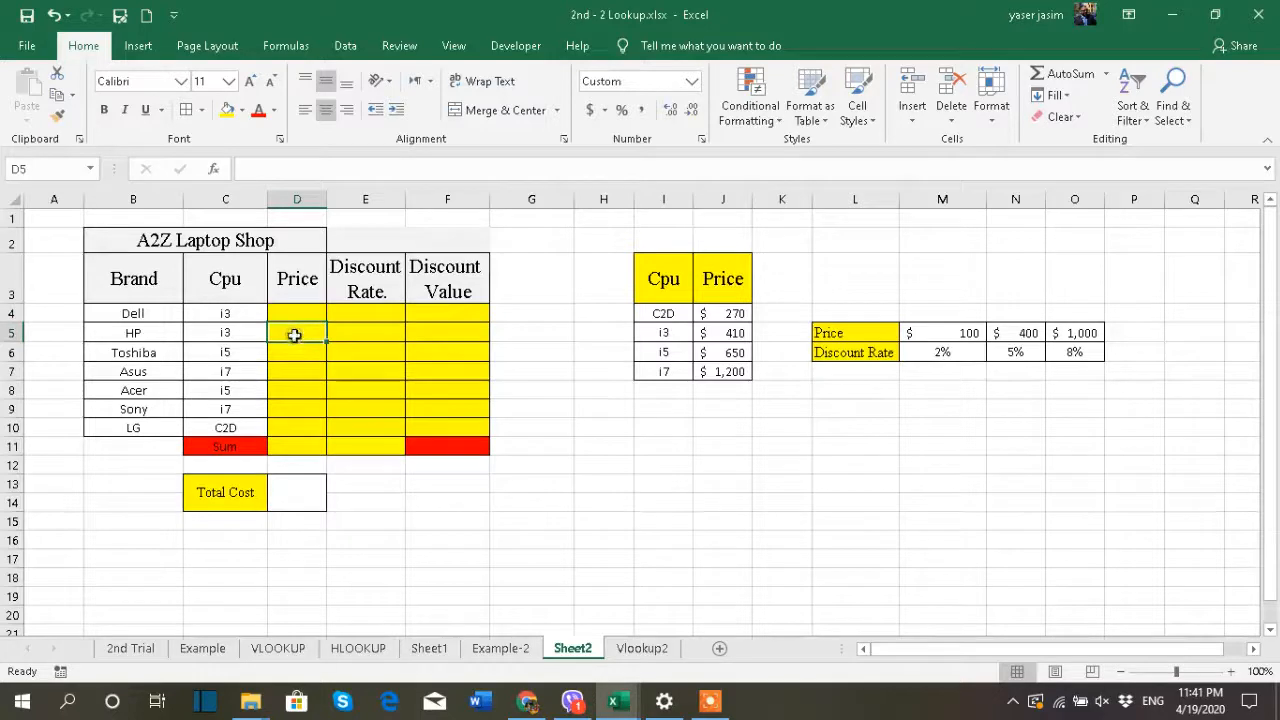
click(360, 312)
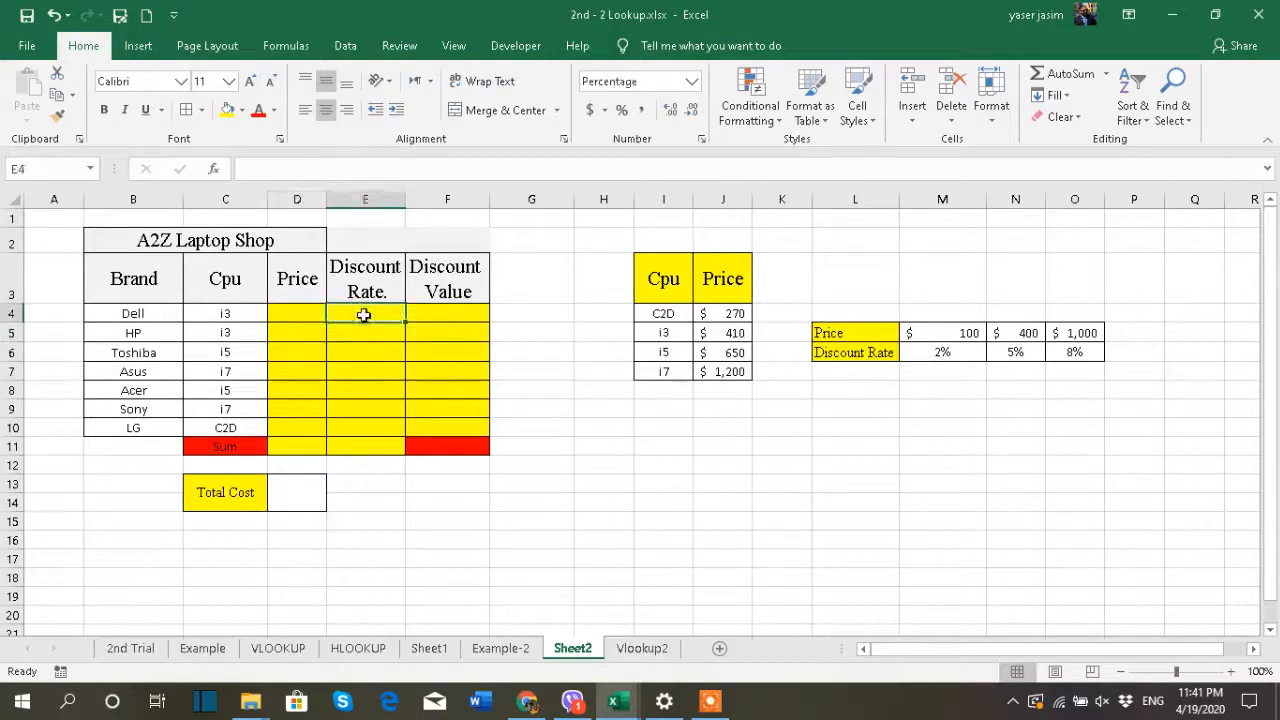
click(428, 316)
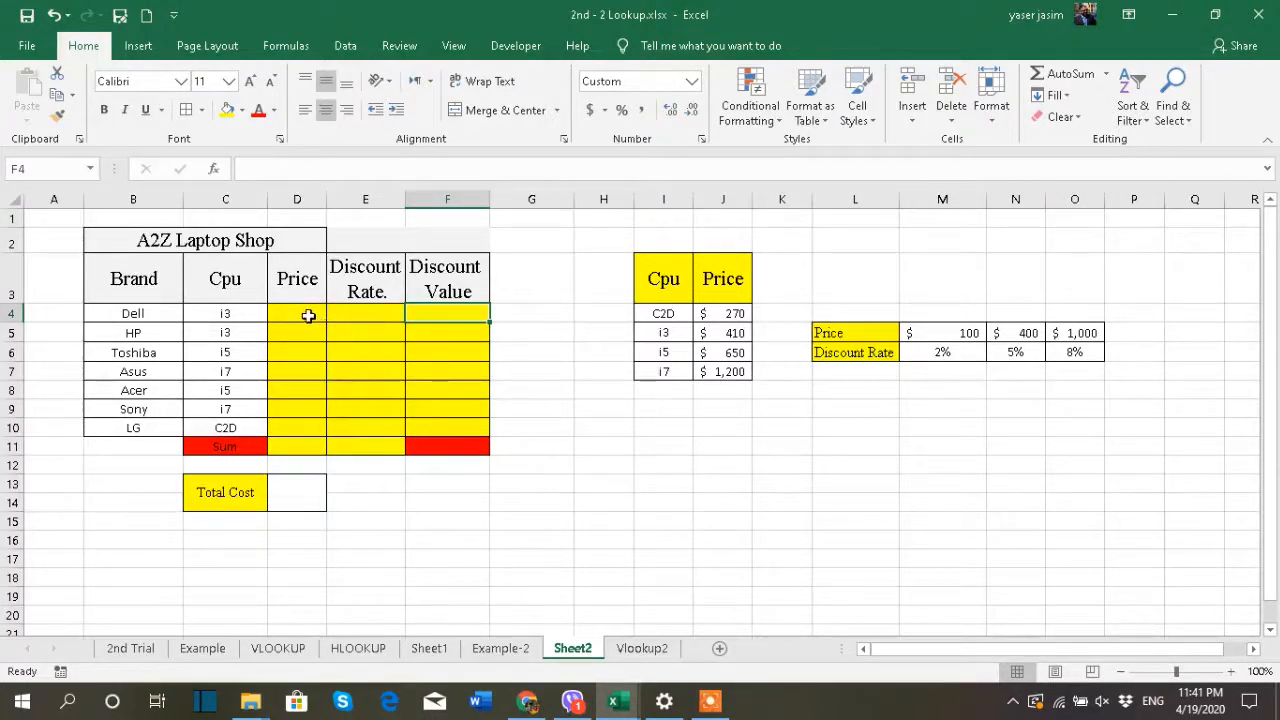
click(346, 312)
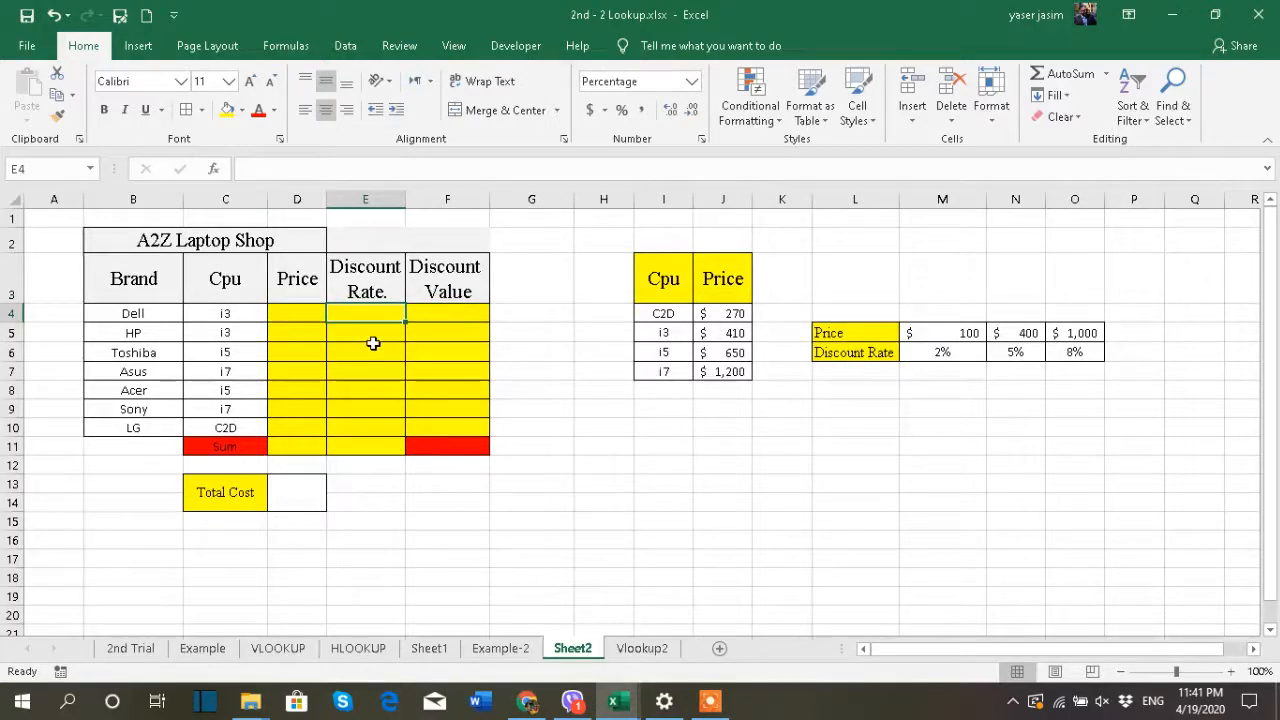
drag(296, 314, 300, 351)
drag(303, 413, 303, 427)
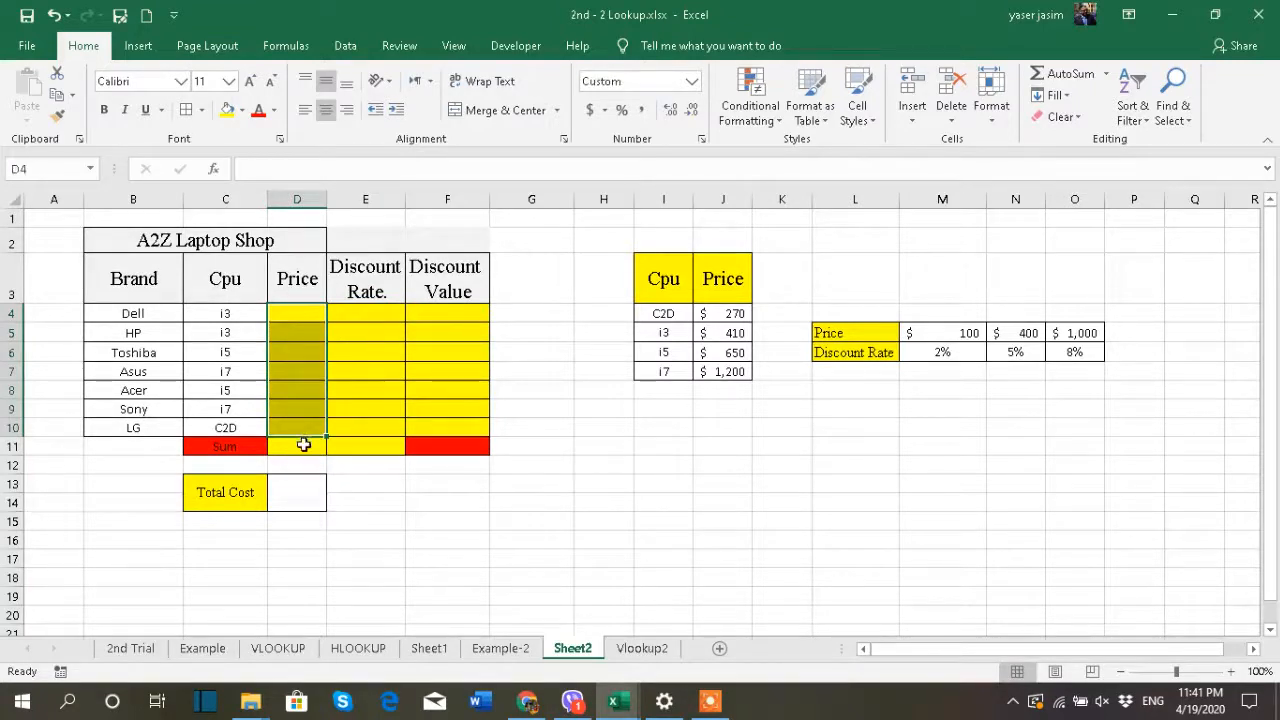
click(305, 447)
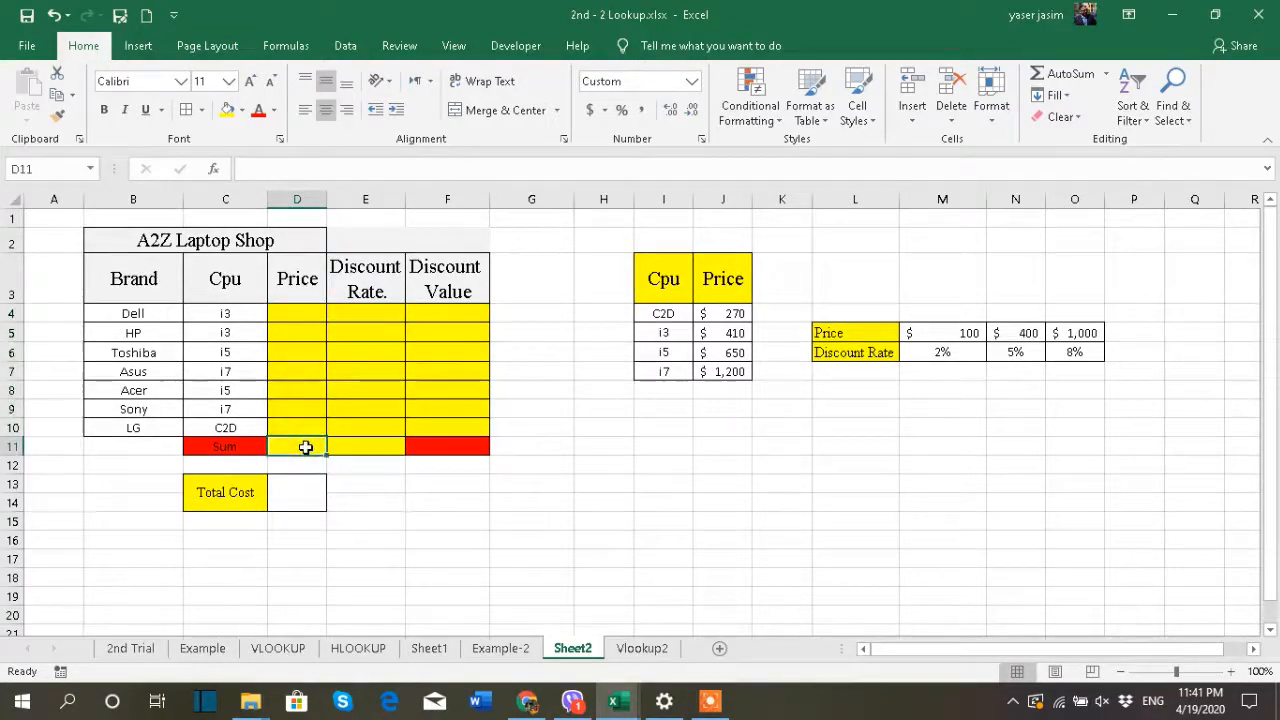
Clear all contents and formatting from the Discount Rate cell in the Sum row, E11.
click(378, 446)
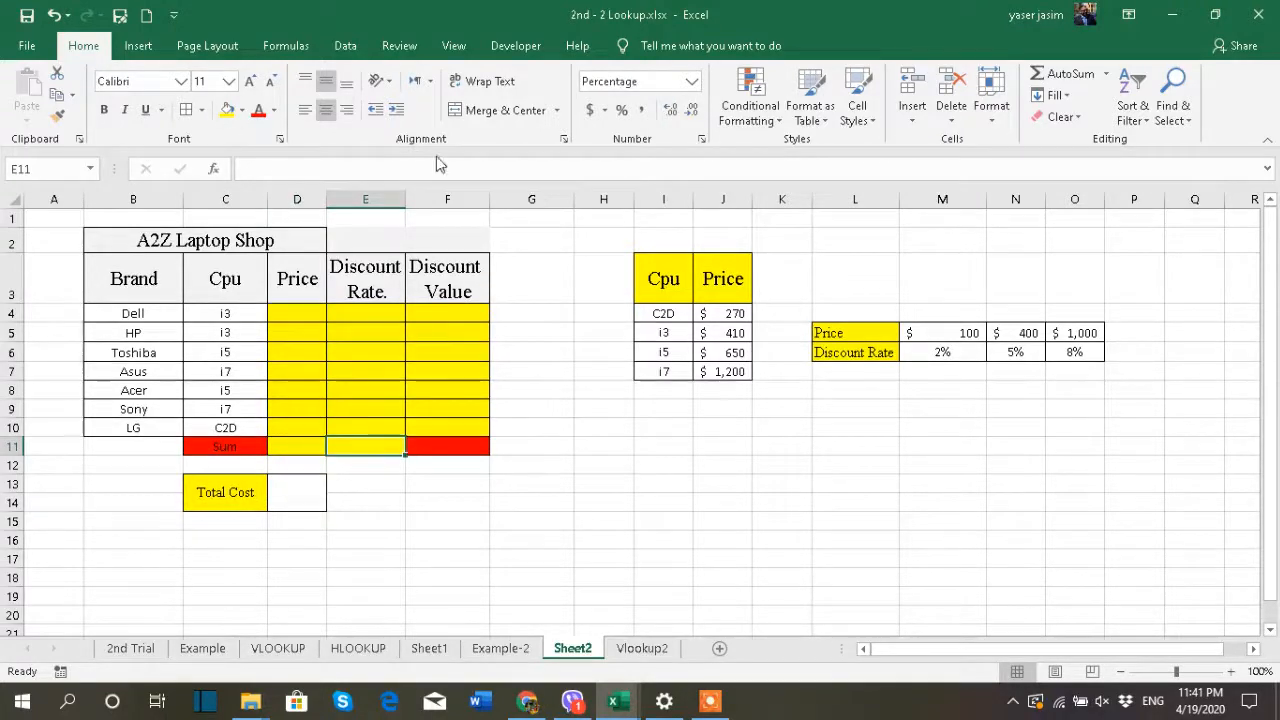
click(1058, 117)
click(1085, 161)
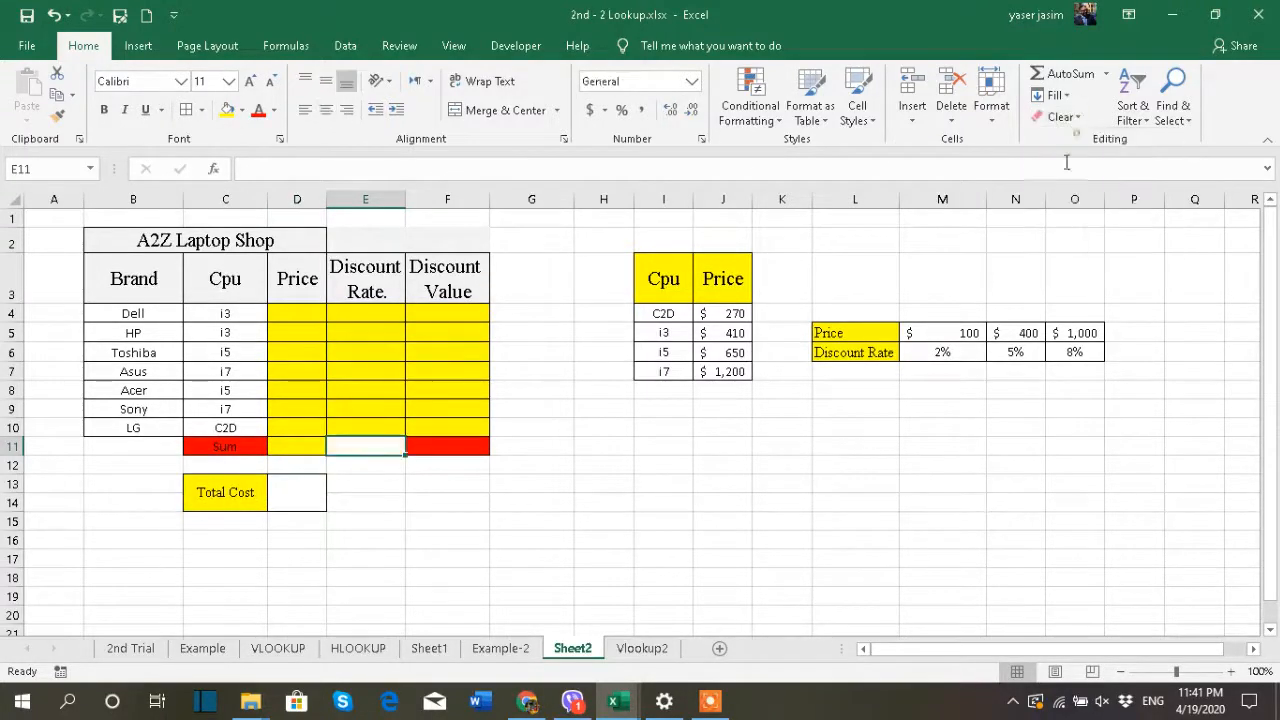
drag(706, 458, 670, 463)
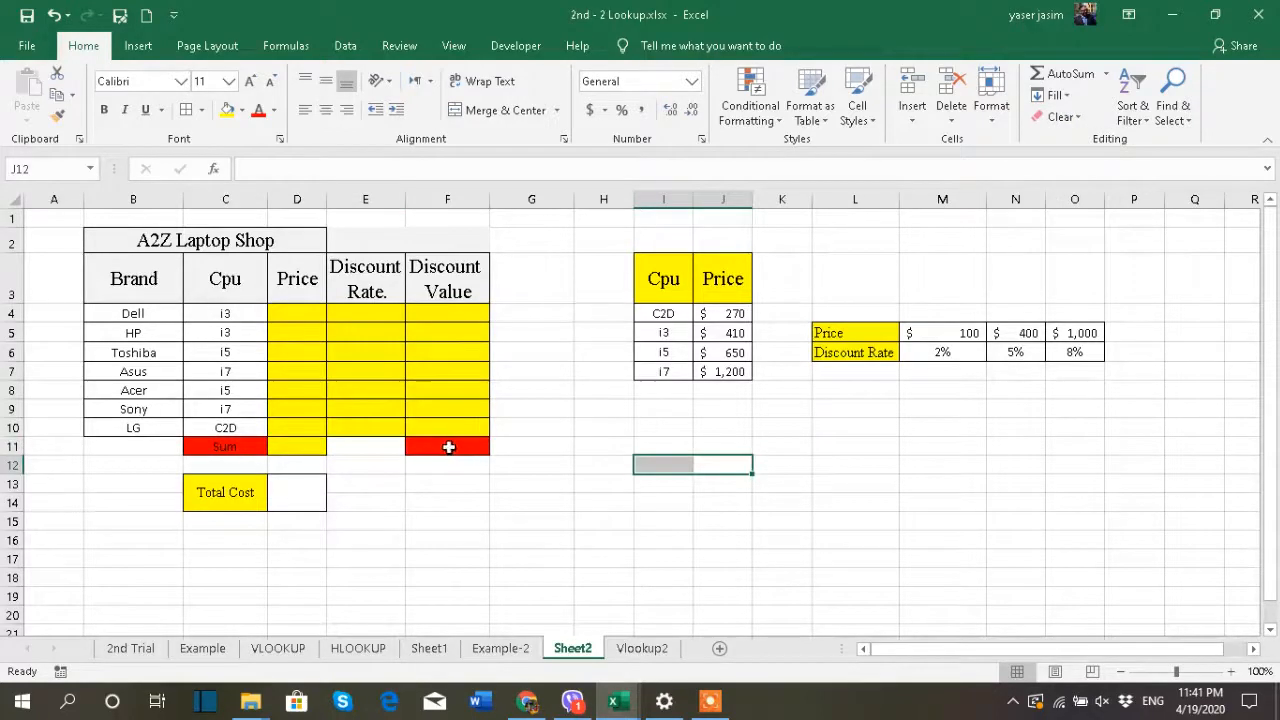
Review the Total Cost label, the first two Price cells and the two lookup tables.
click(257, 500)
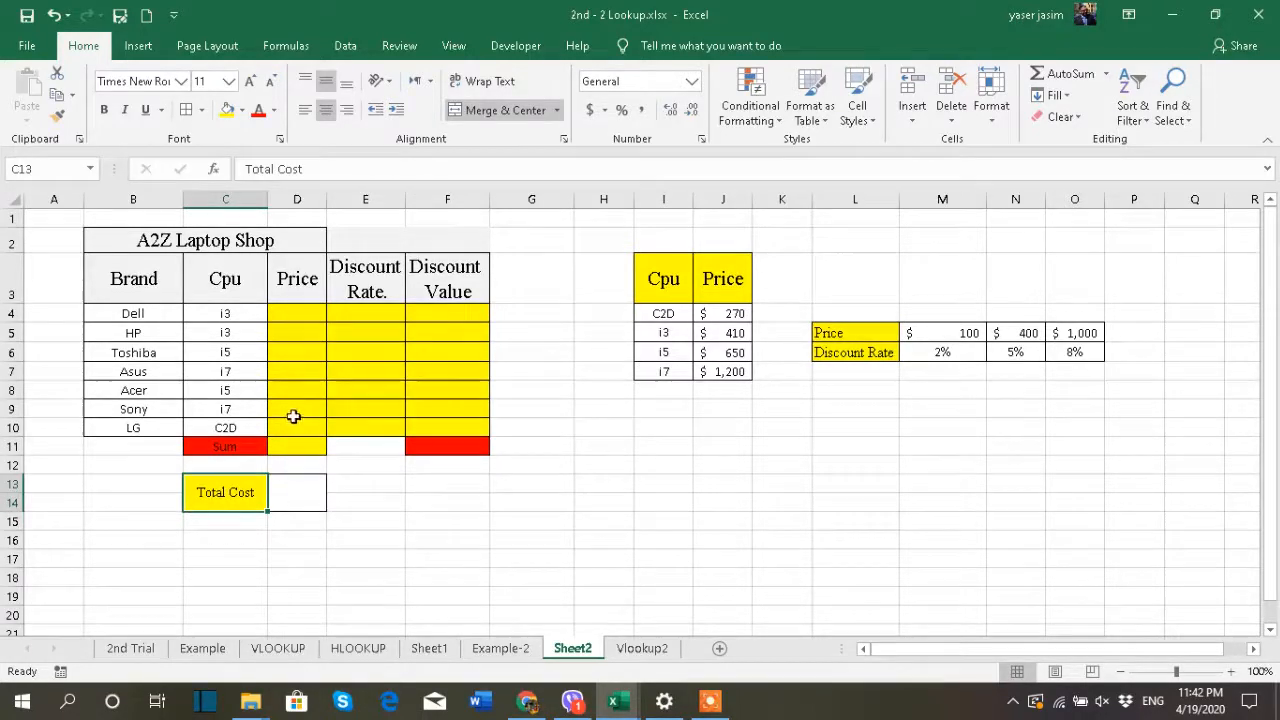
click(290, 315)
click(308, 334)
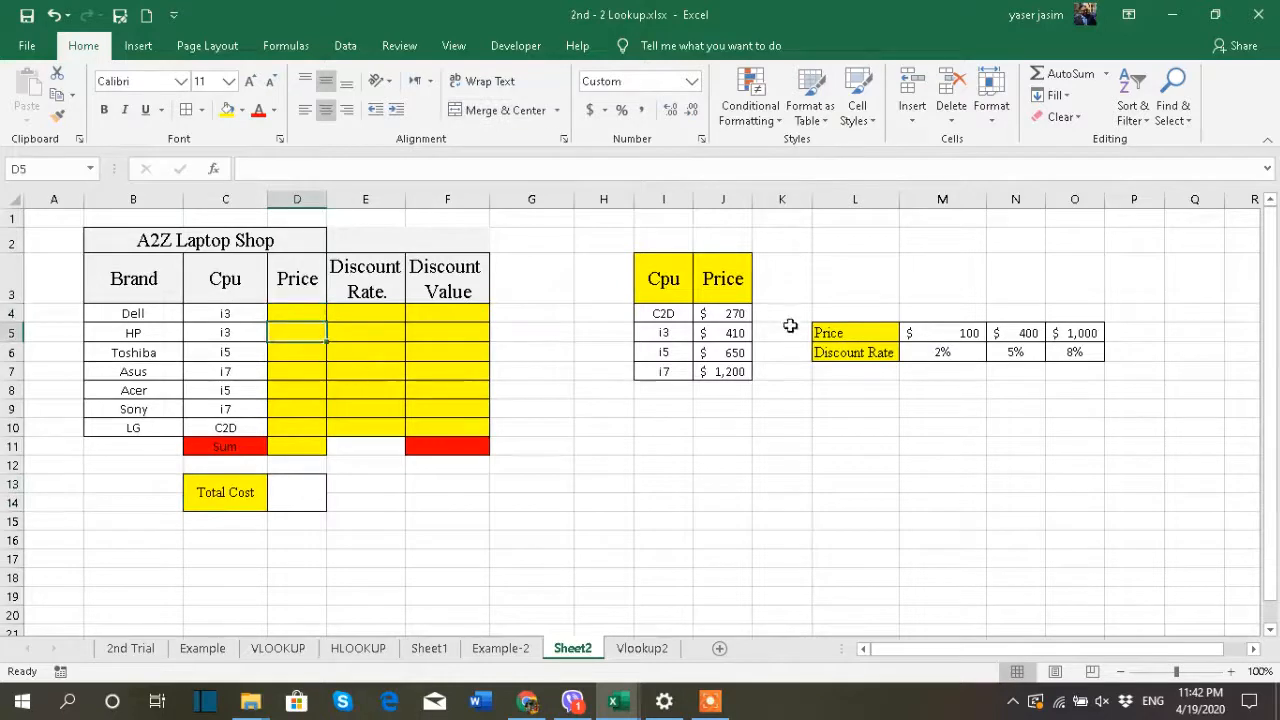
drag(1140, 242, 631, 437)
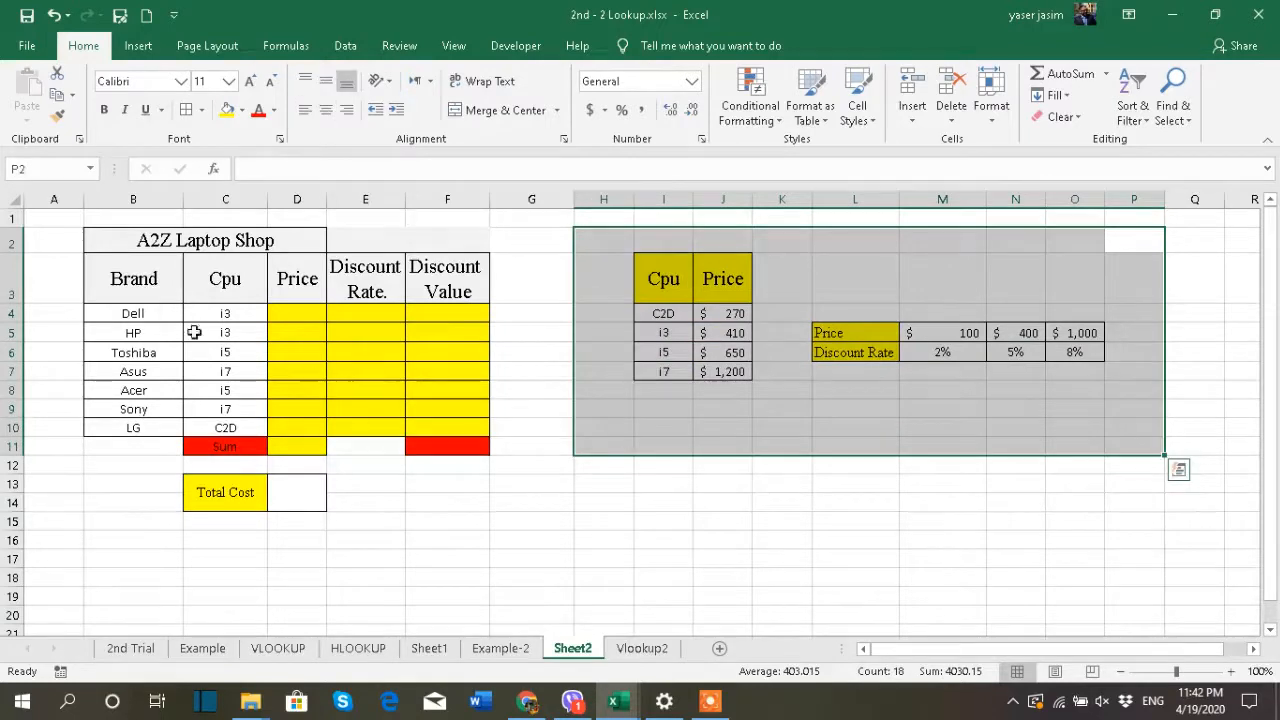
Number the laptop rows from 1 to 7 in A4:A10, beside the brand names.
click(64, 315)
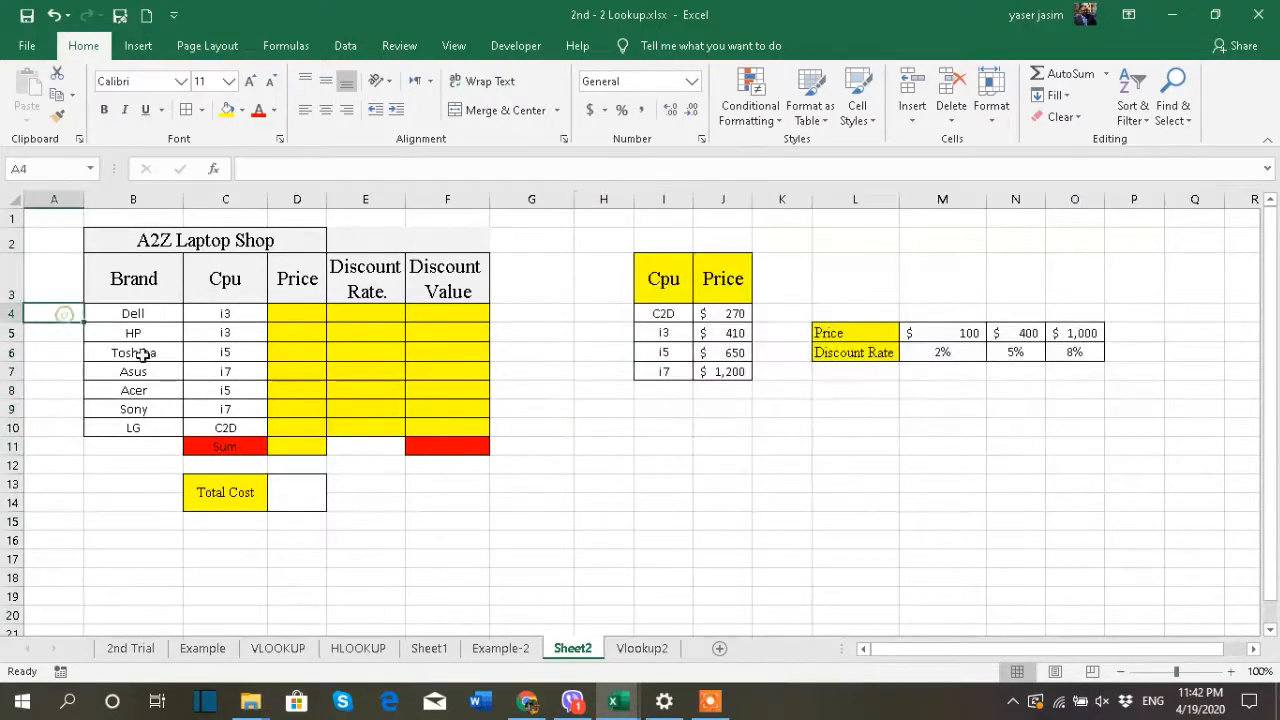
text(1)
key(Return)
text(2)
drag(64, 316, 86, 440)
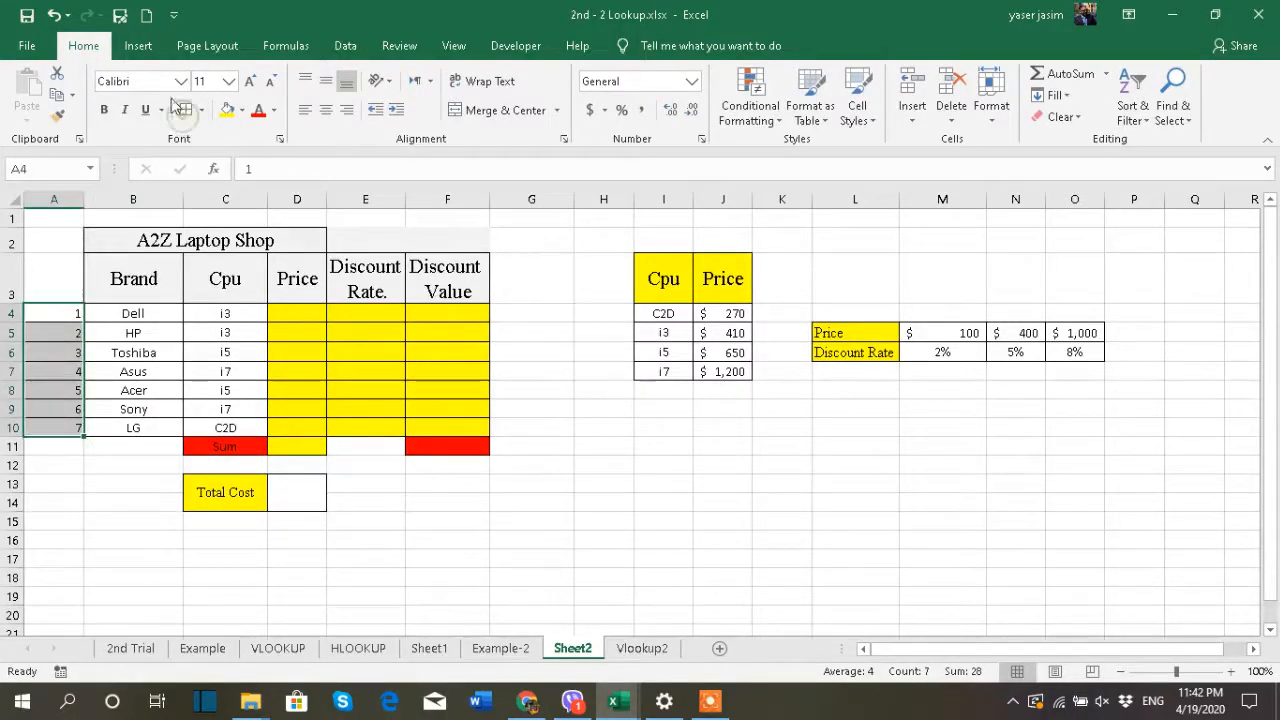
Make the row numbers in A4:A10 bold and centred, and fit column A's width to them.
click(104, 110)
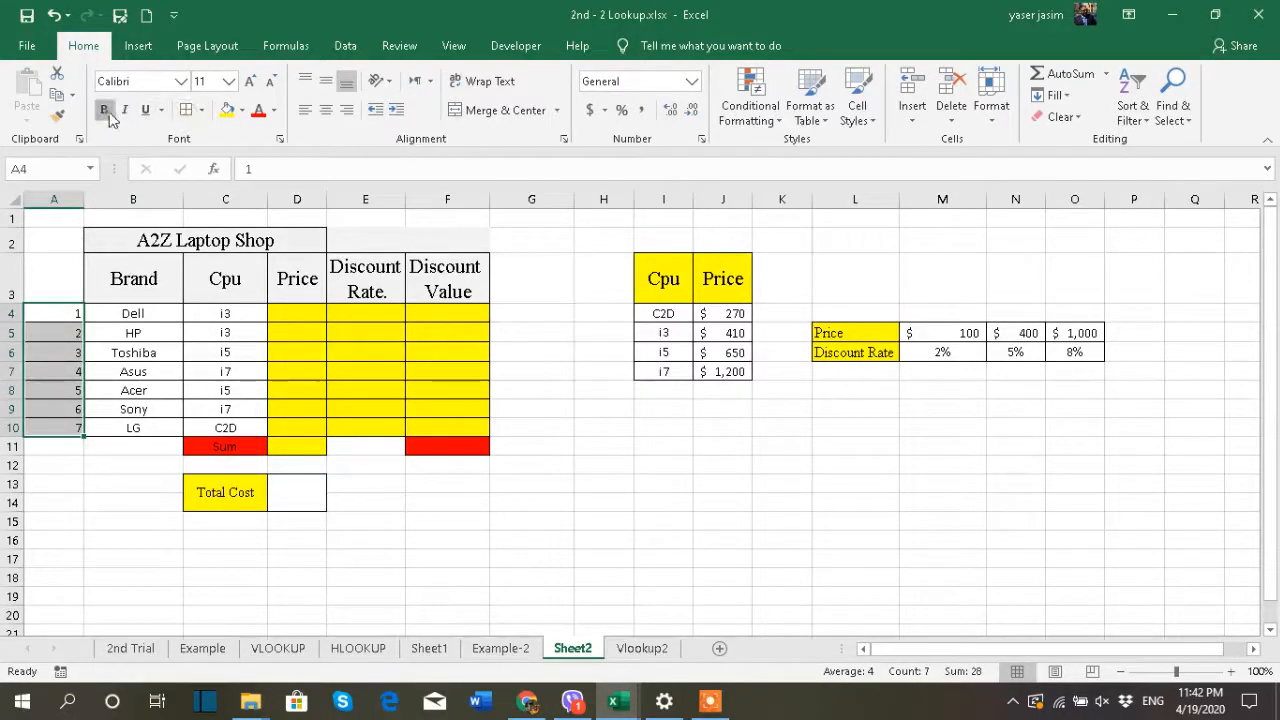
click(326, 110)
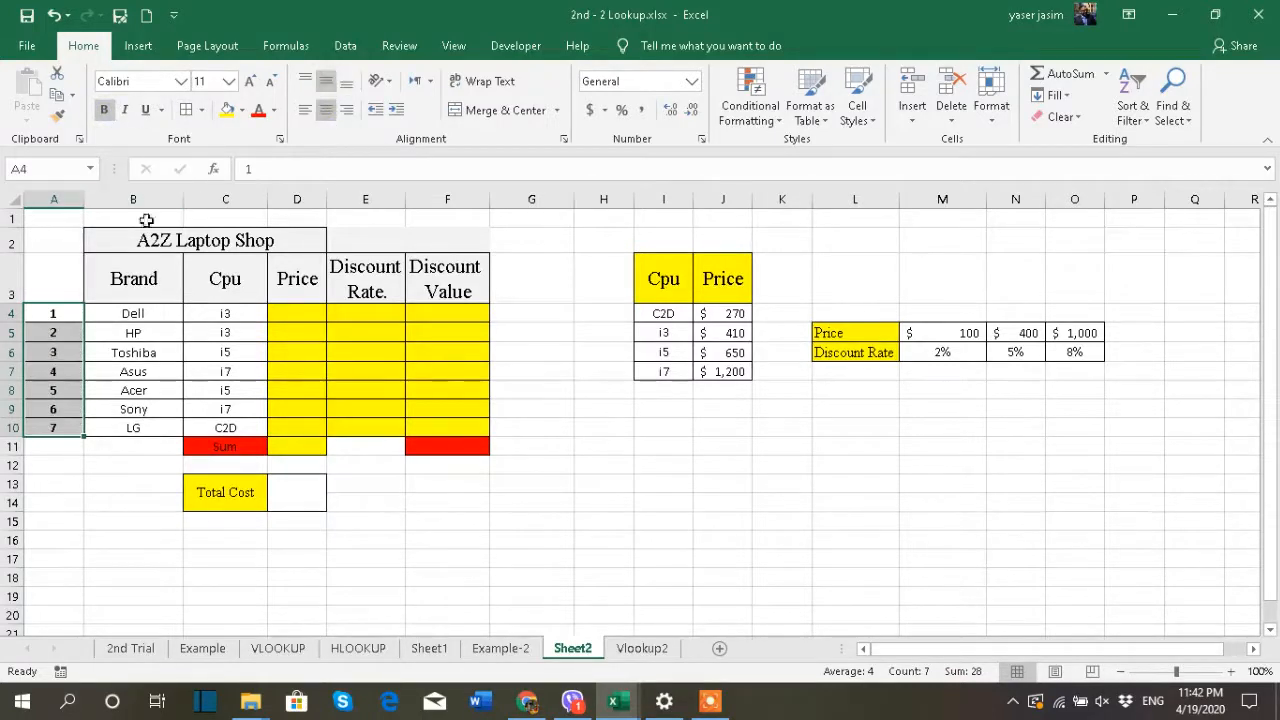
double_click(85, 199)
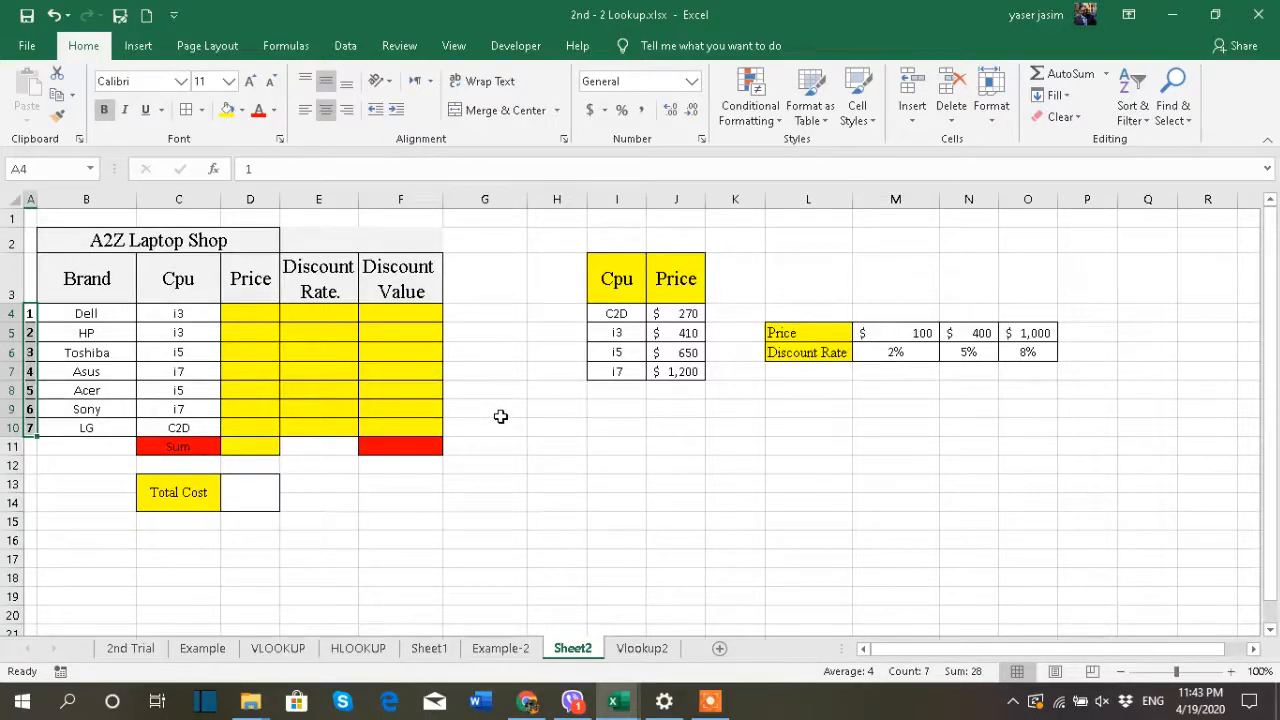
Compare Dell's Price cell with the Cpu price table and the Price and Discount Rate table.
click(245, 314)
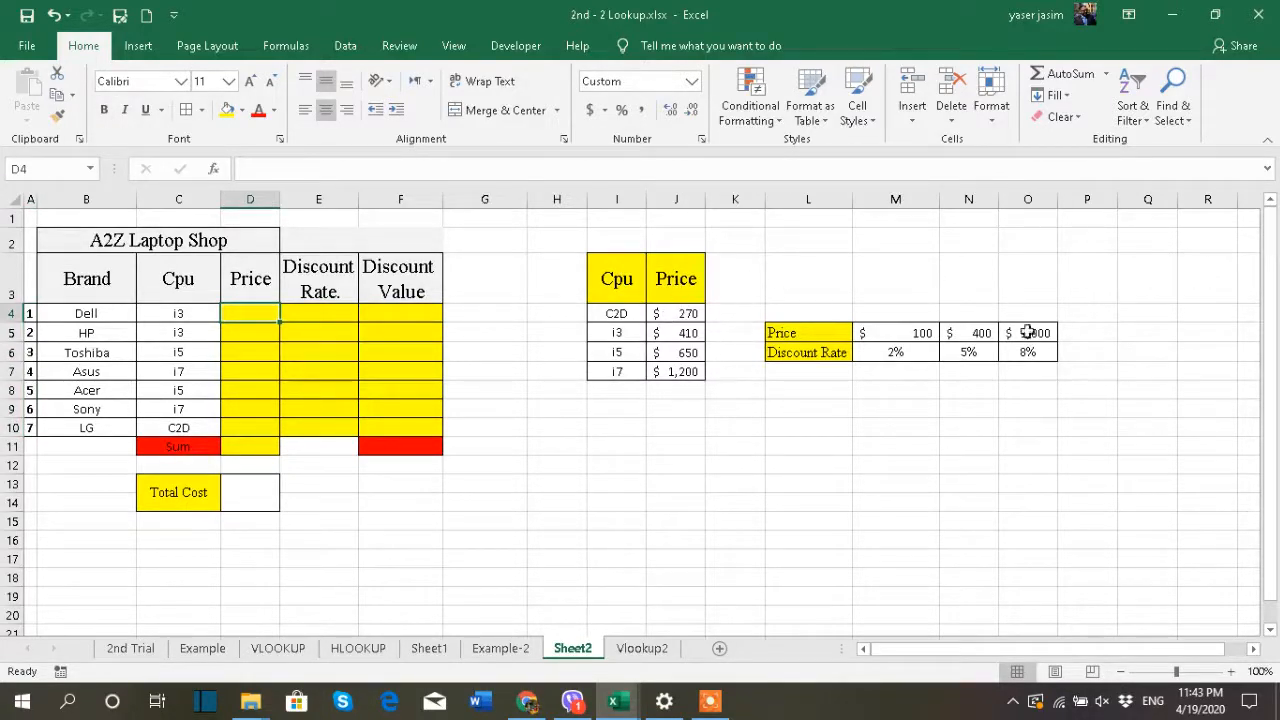
drag(730, 218, 1116, 496)
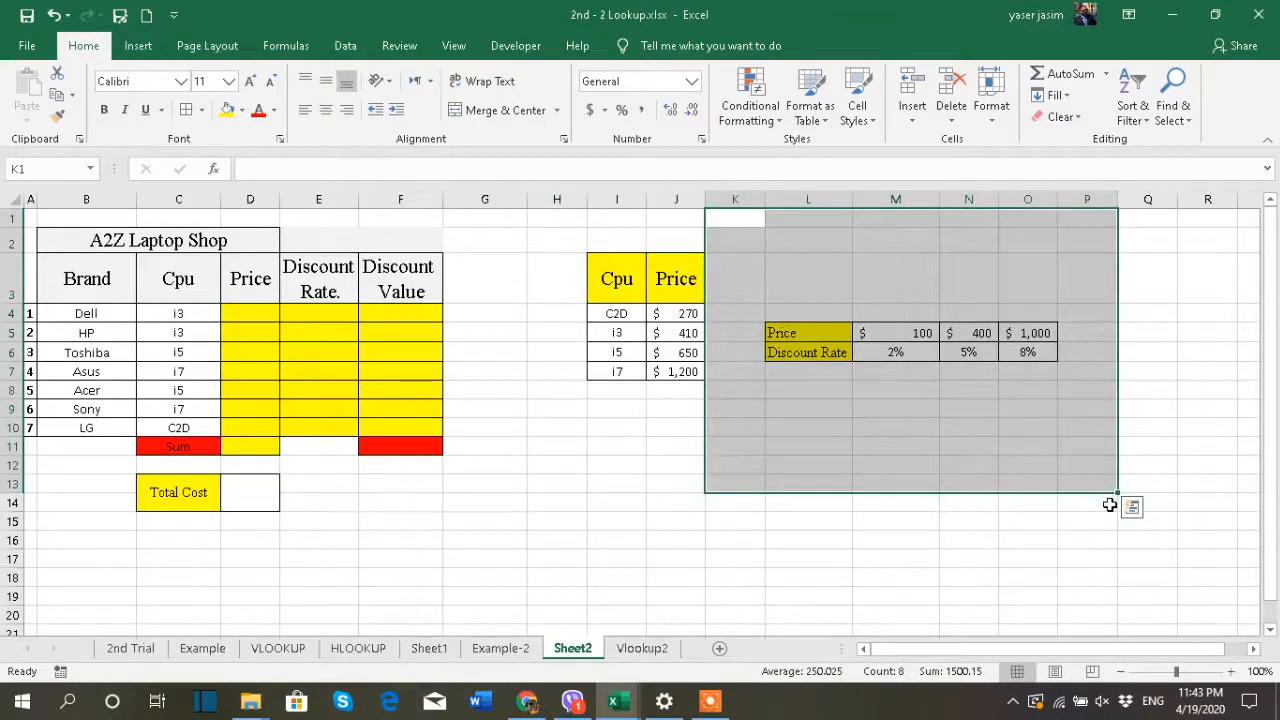
click(684, 280)
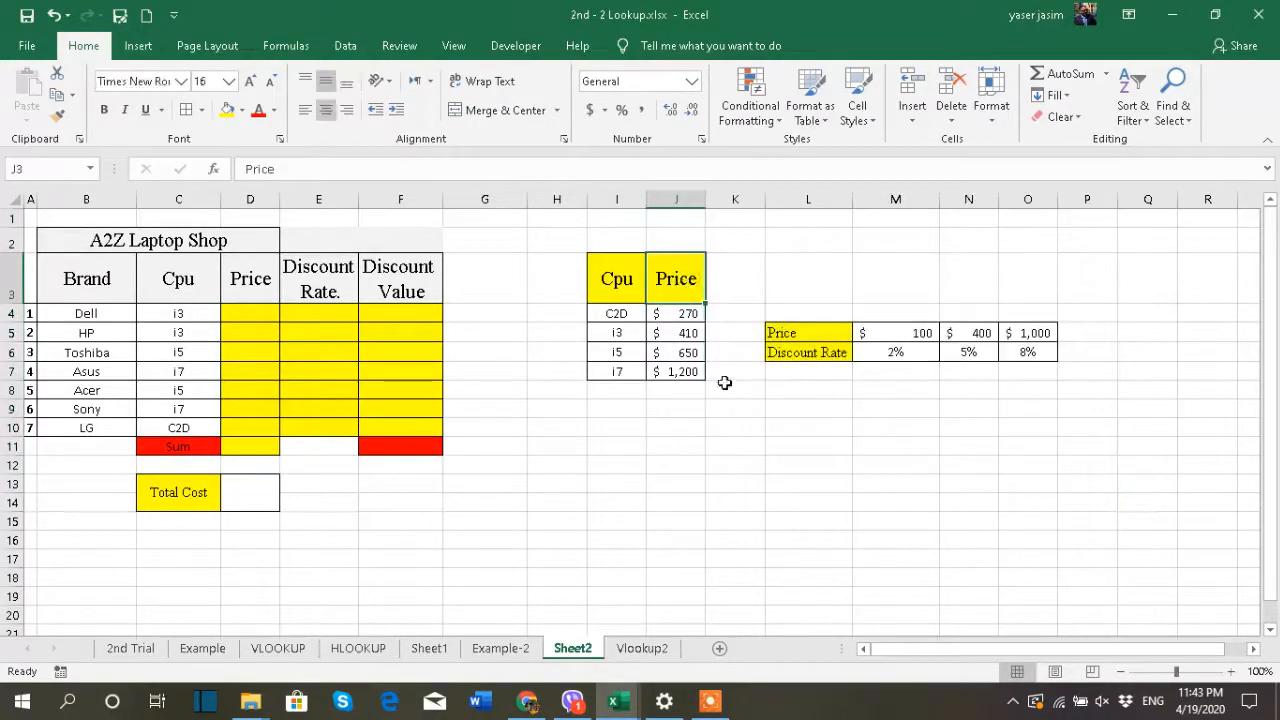
click(254, 313)
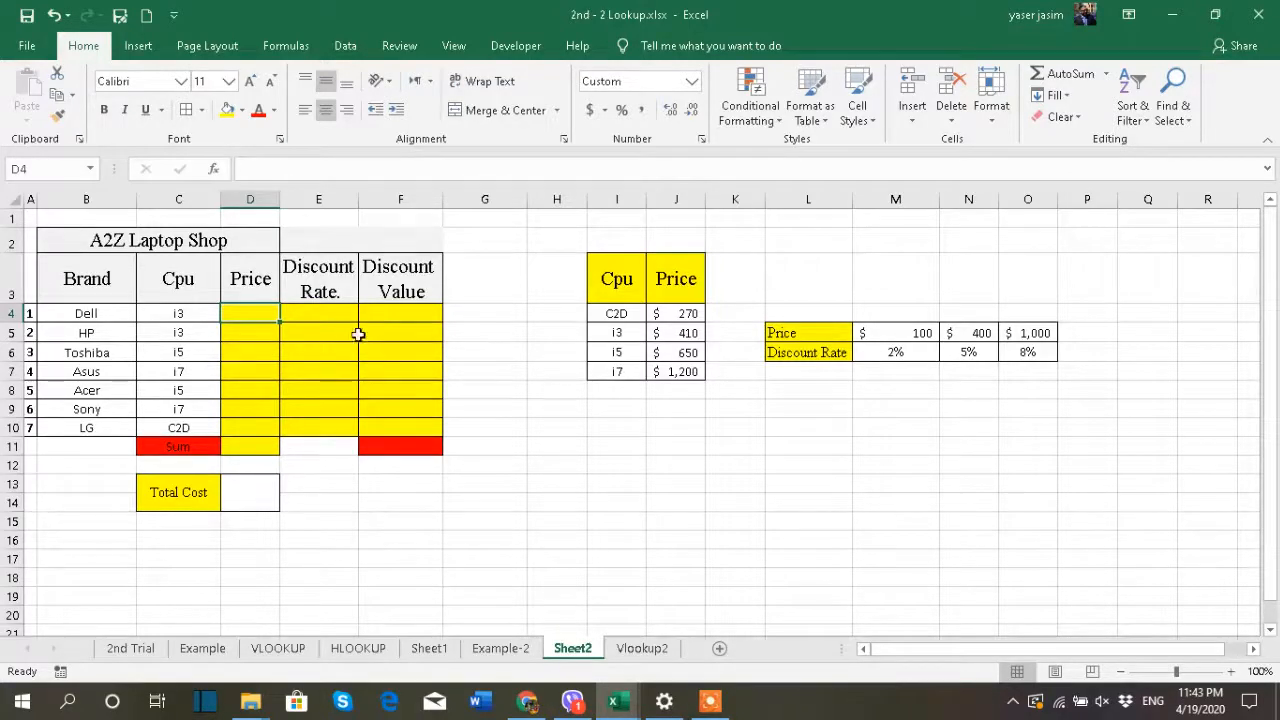
click(659, 296)
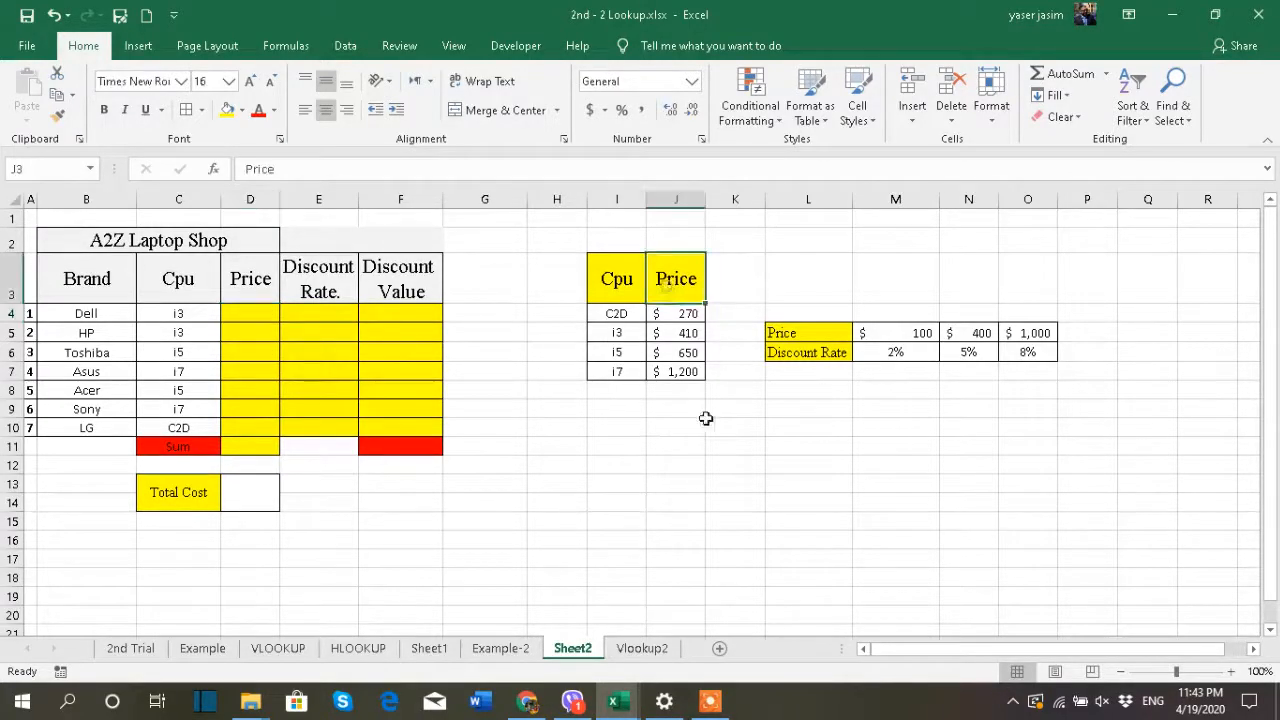
Examine how the shop table's Price and Discount Rate columns relate to the Cpu price table in I3:J7.
click(826, 350)
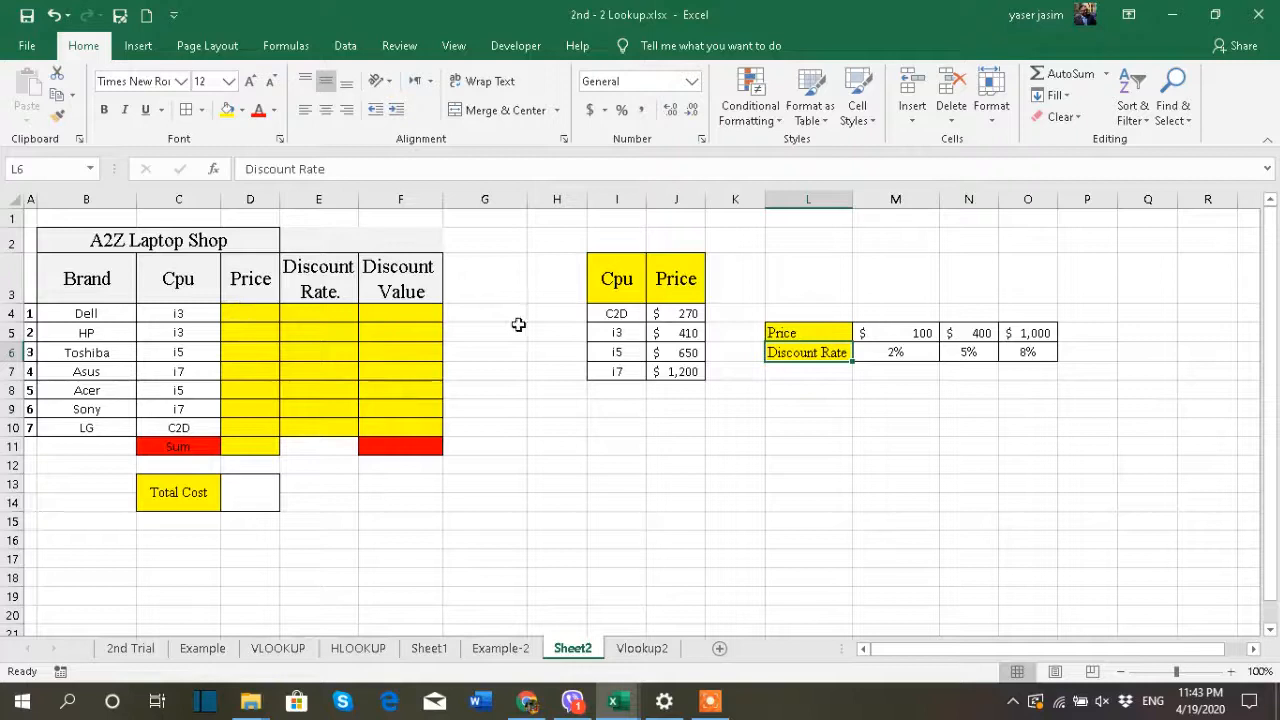
click(690, 290)
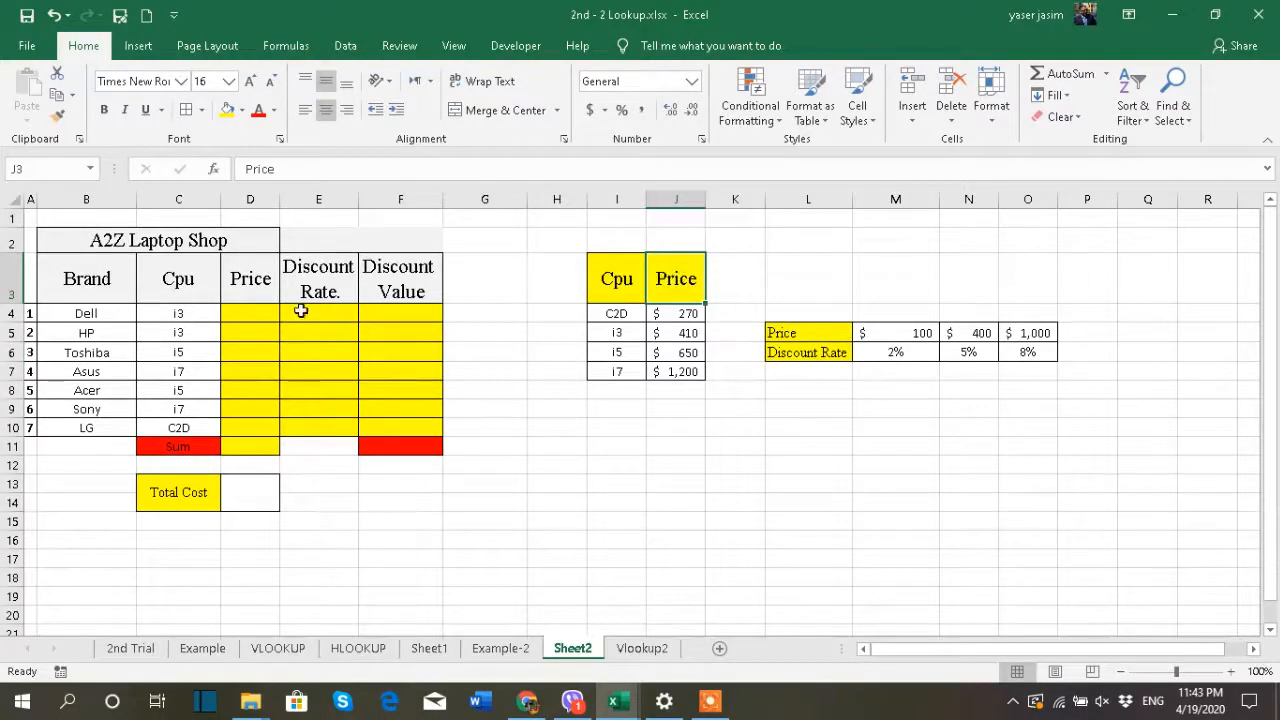
drag(657, 285, 628, 383)
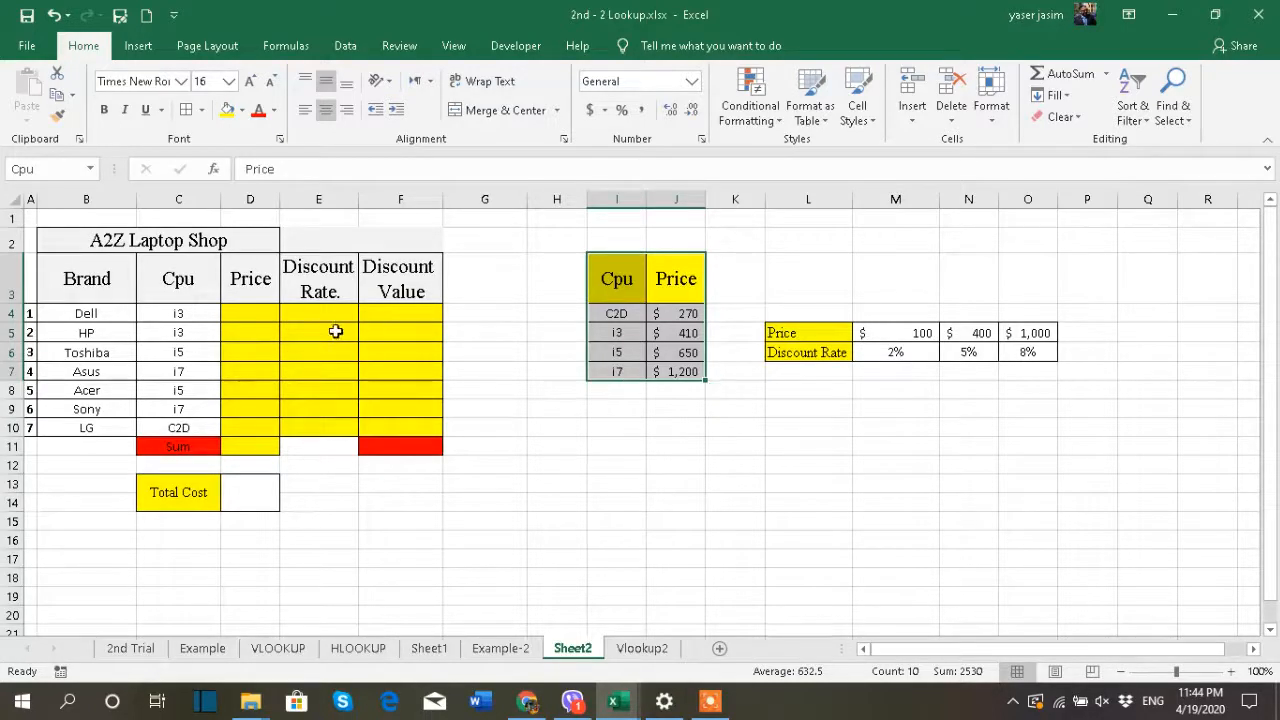
click(238, 312)
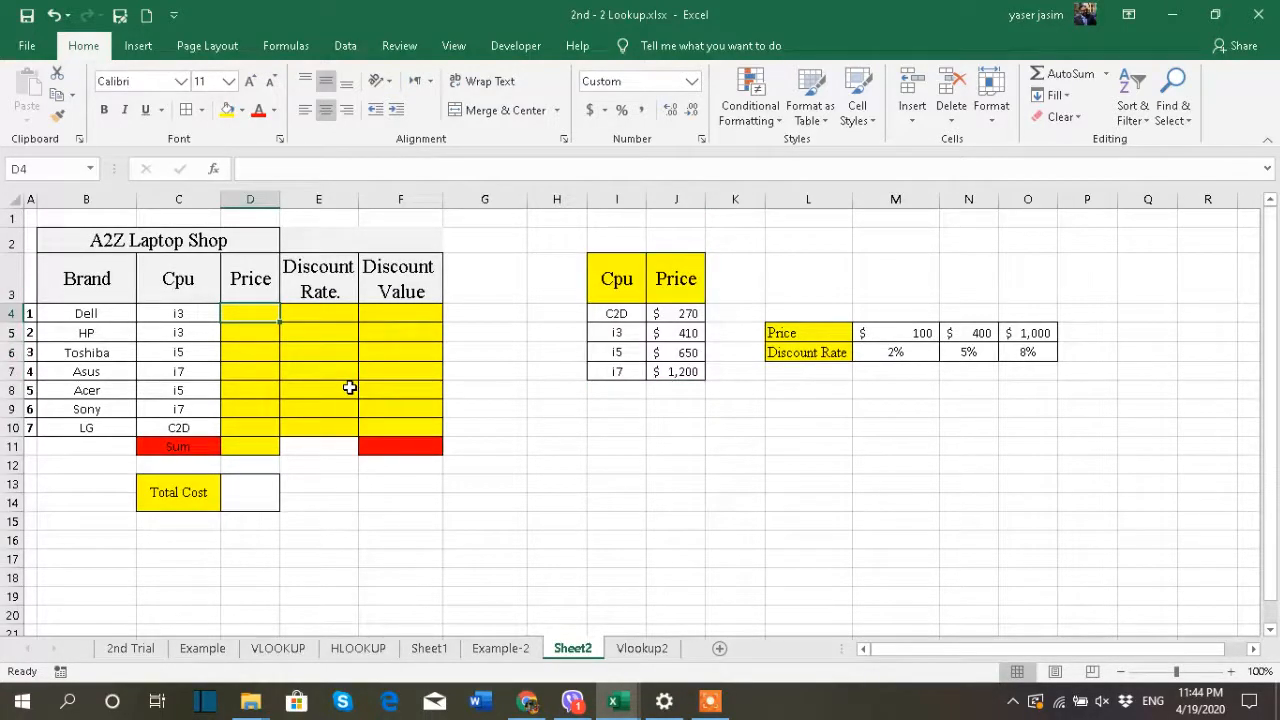
click(313, 291)
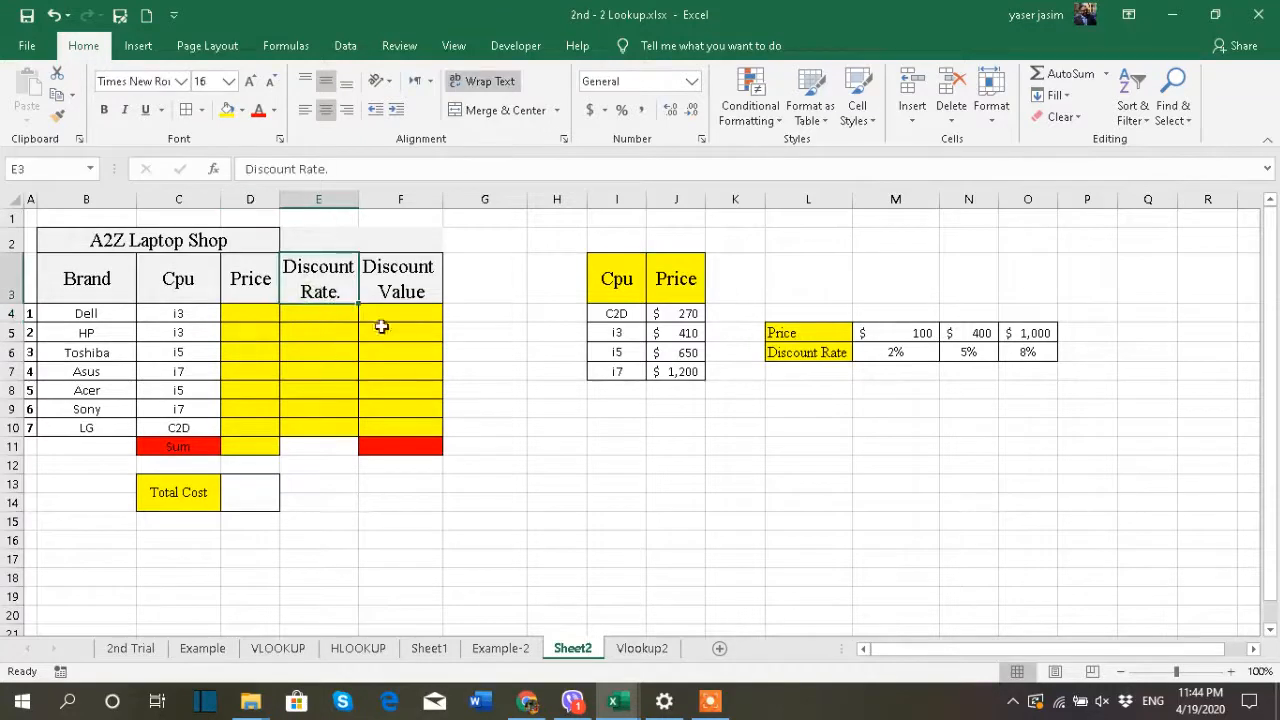
click(668, 283)
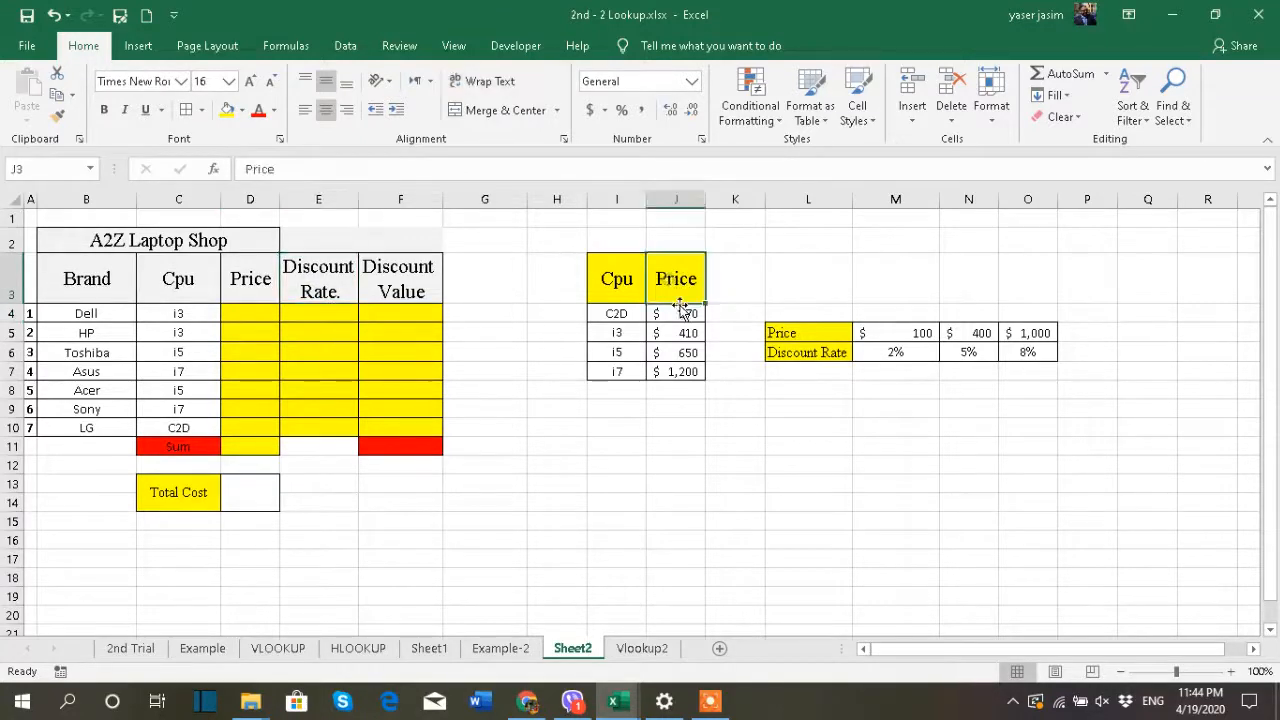
click(620, 284)
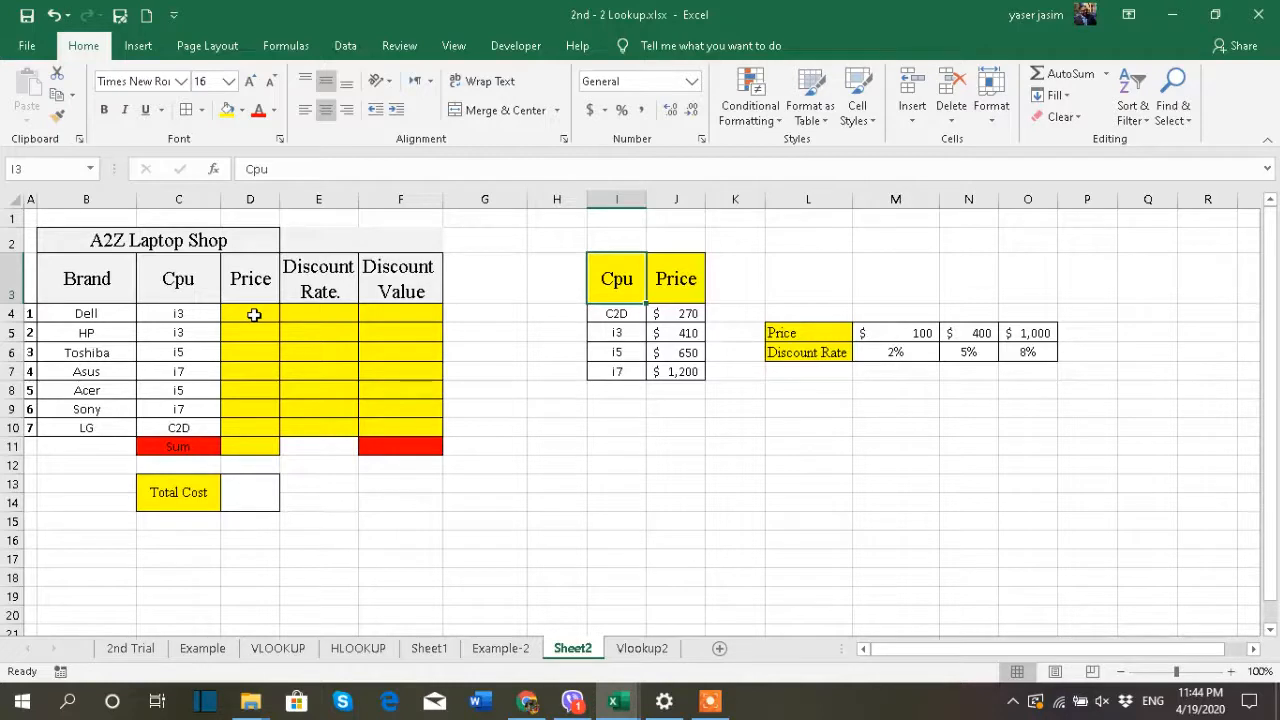
Compare Dell's Discount Rate and Price cells with the Discount Rate row L6:O6 and the price list J3:J7.
click(309, 312)
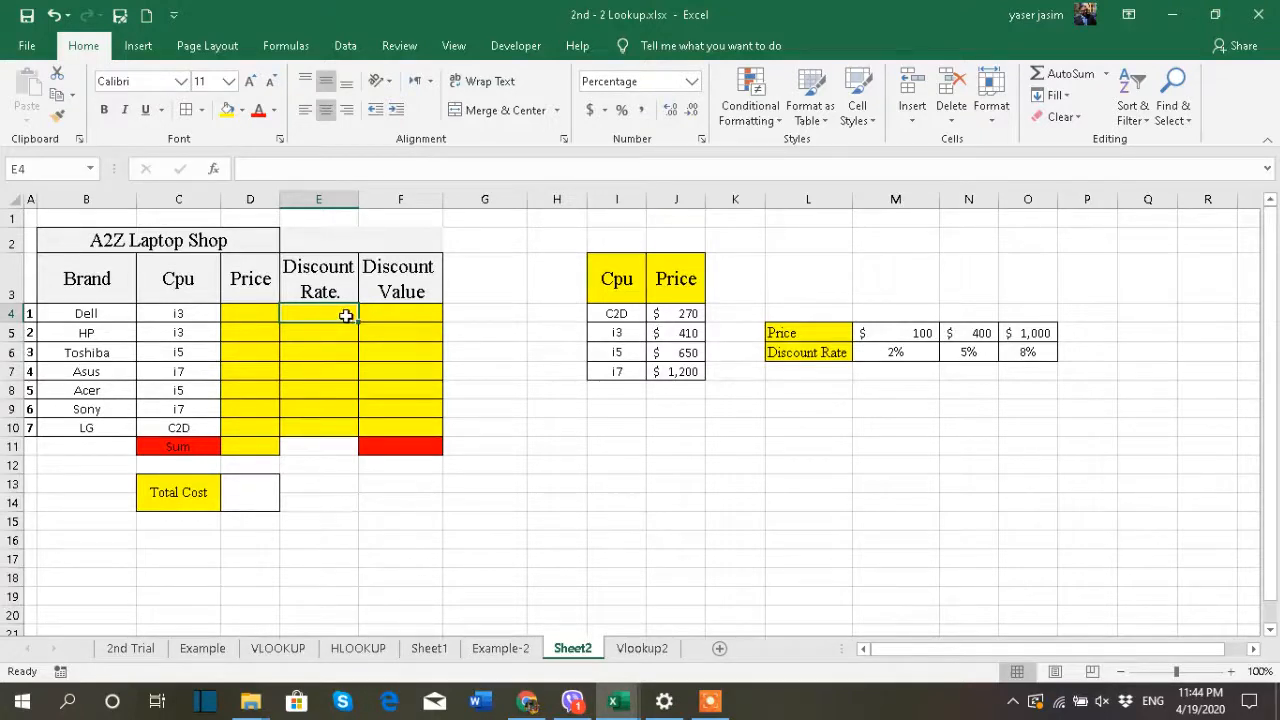
click(820, 352)
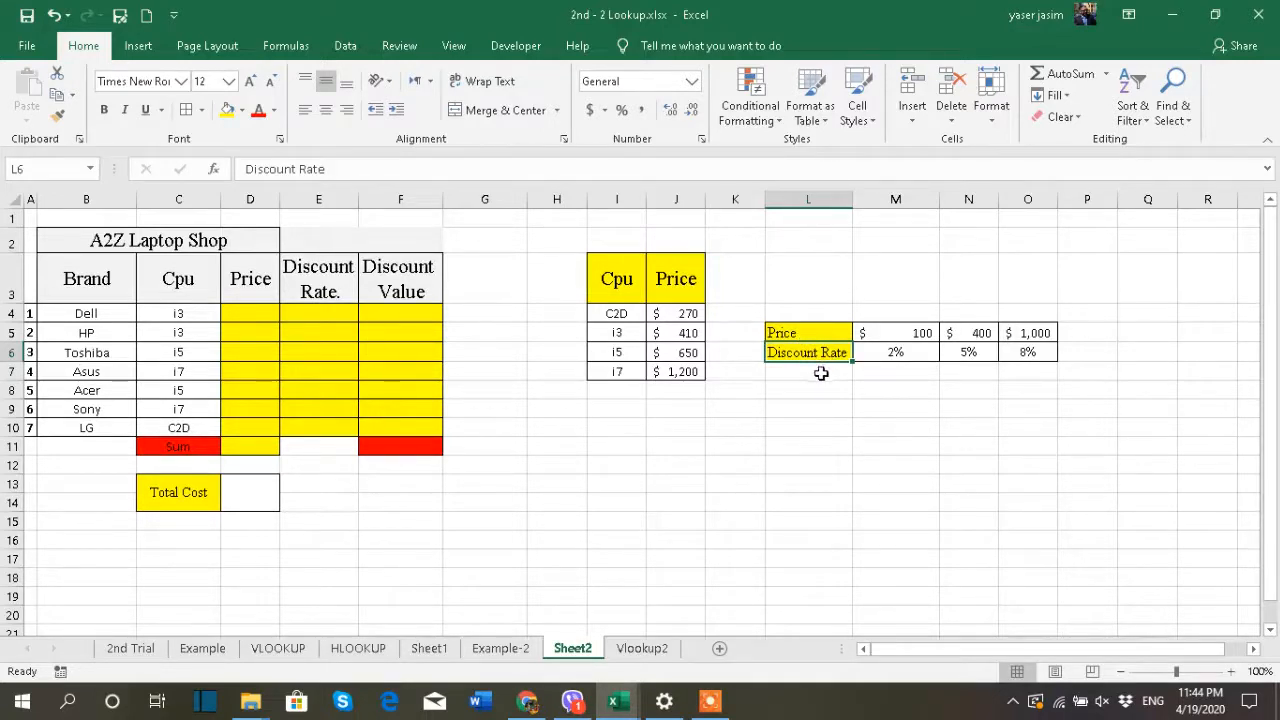
click(324, 313)
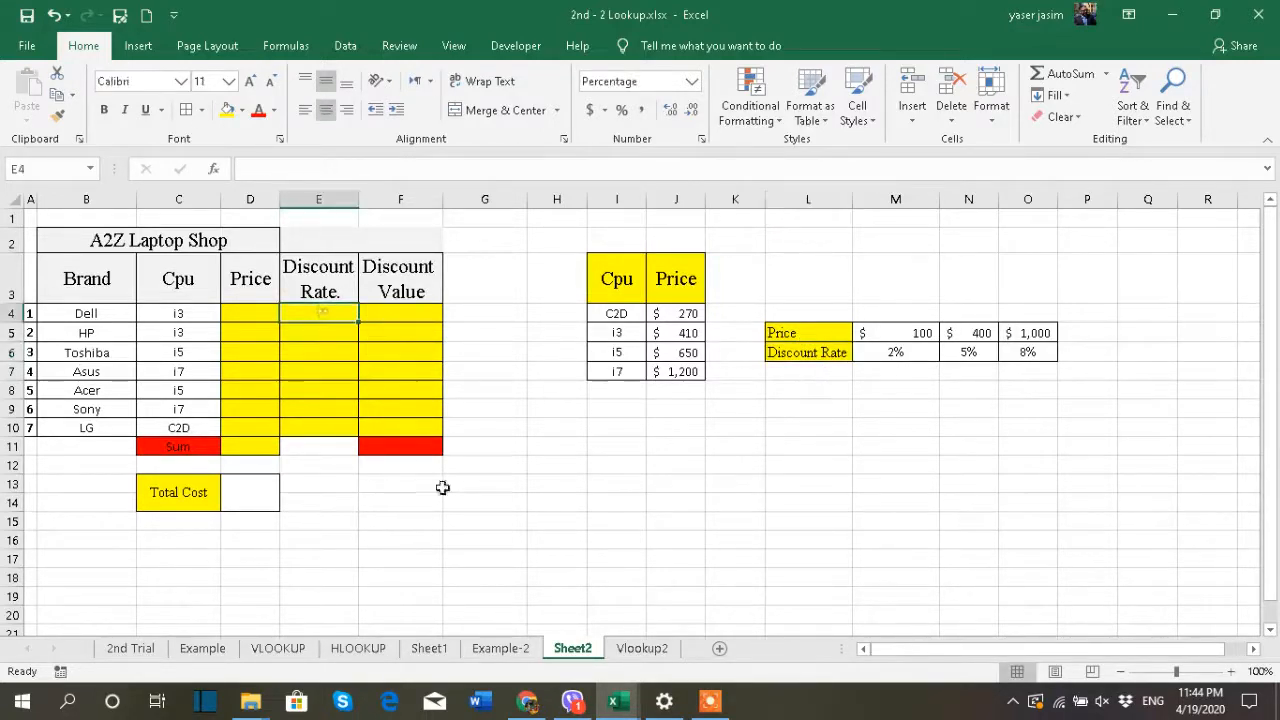
click(245, 315)
drag(679, 277, 686, 373)
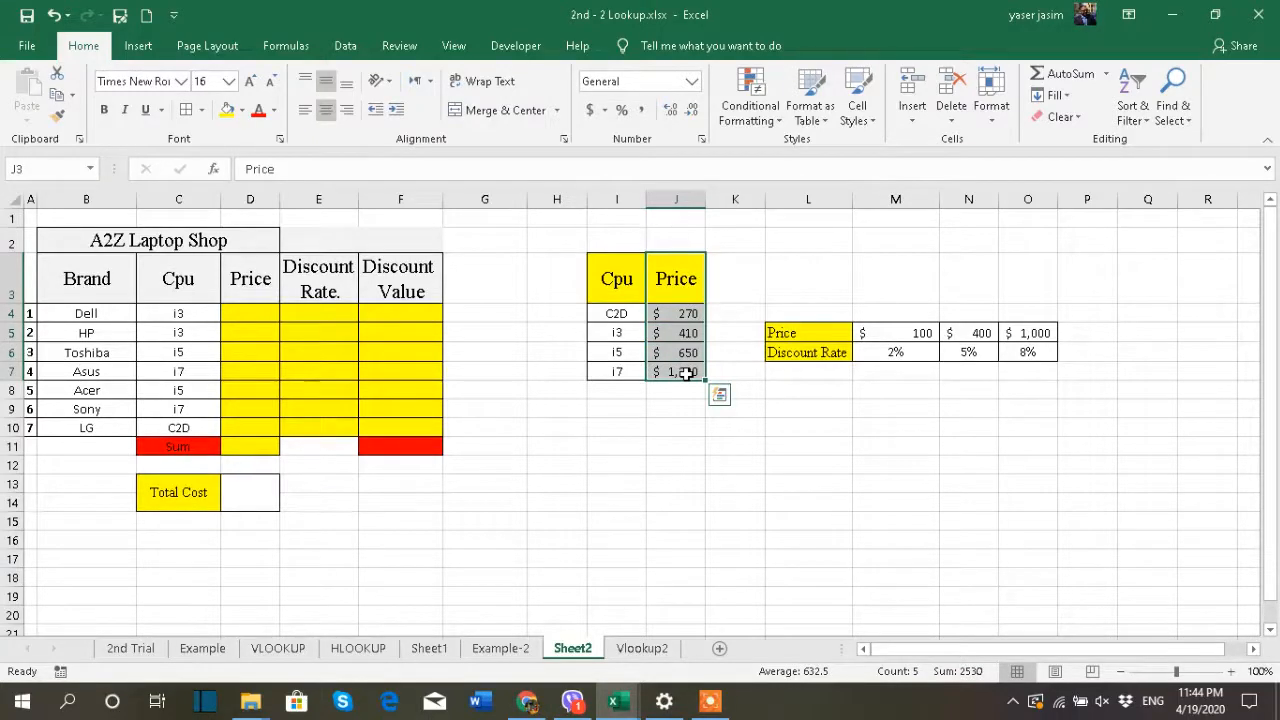
click(311, 291)
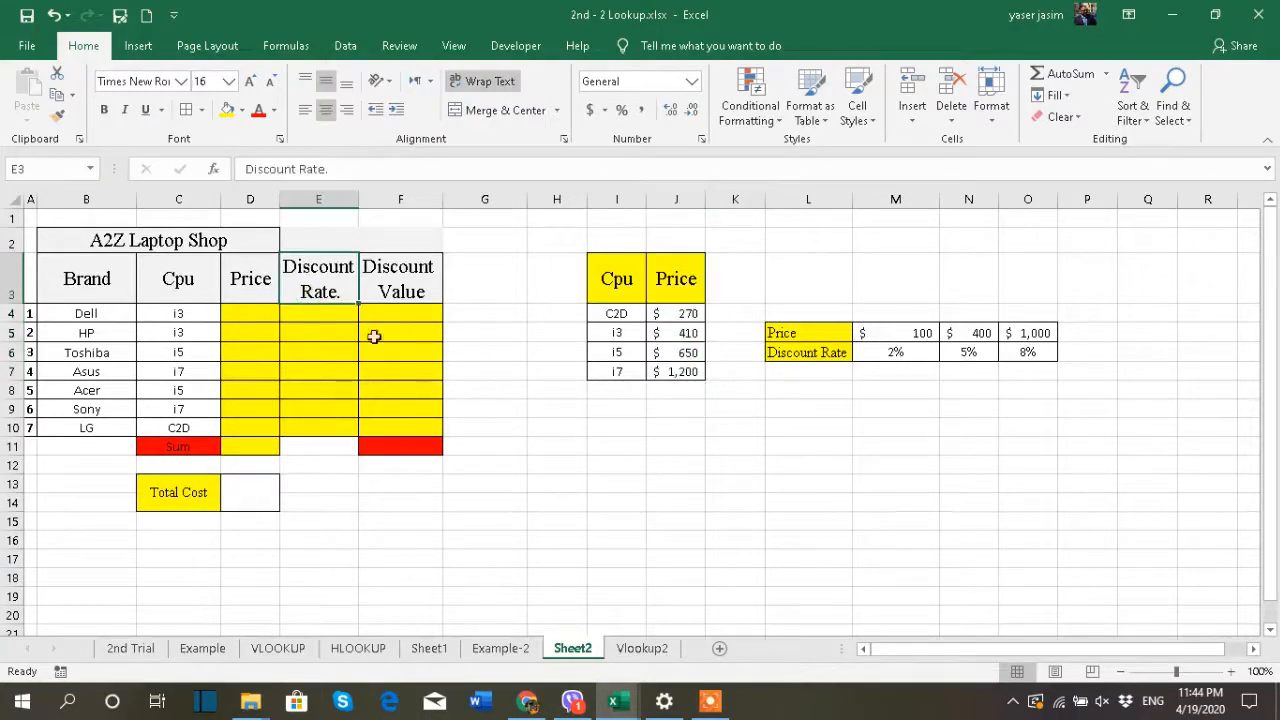
drag(788, 354, 1027, 357)
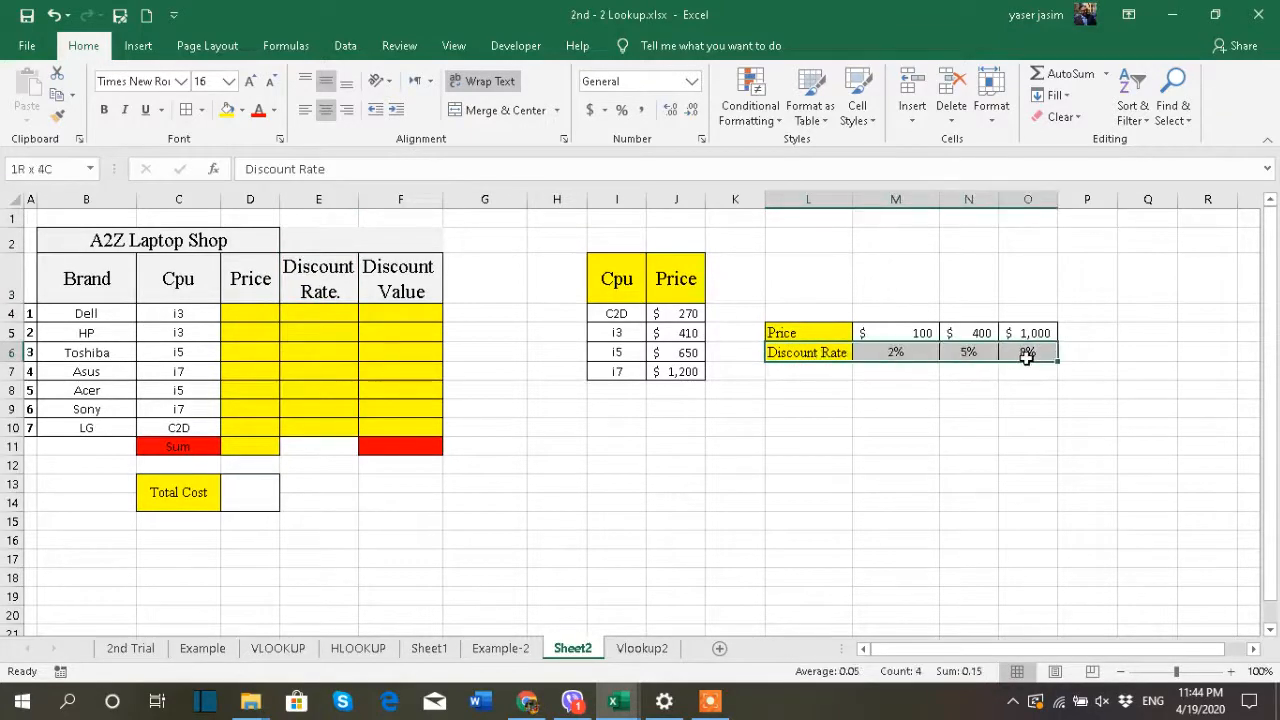
Compare the horizontal headers of the Cpu price table with the vertical labels of the Price and Discount Rate table.
click(252, 314)
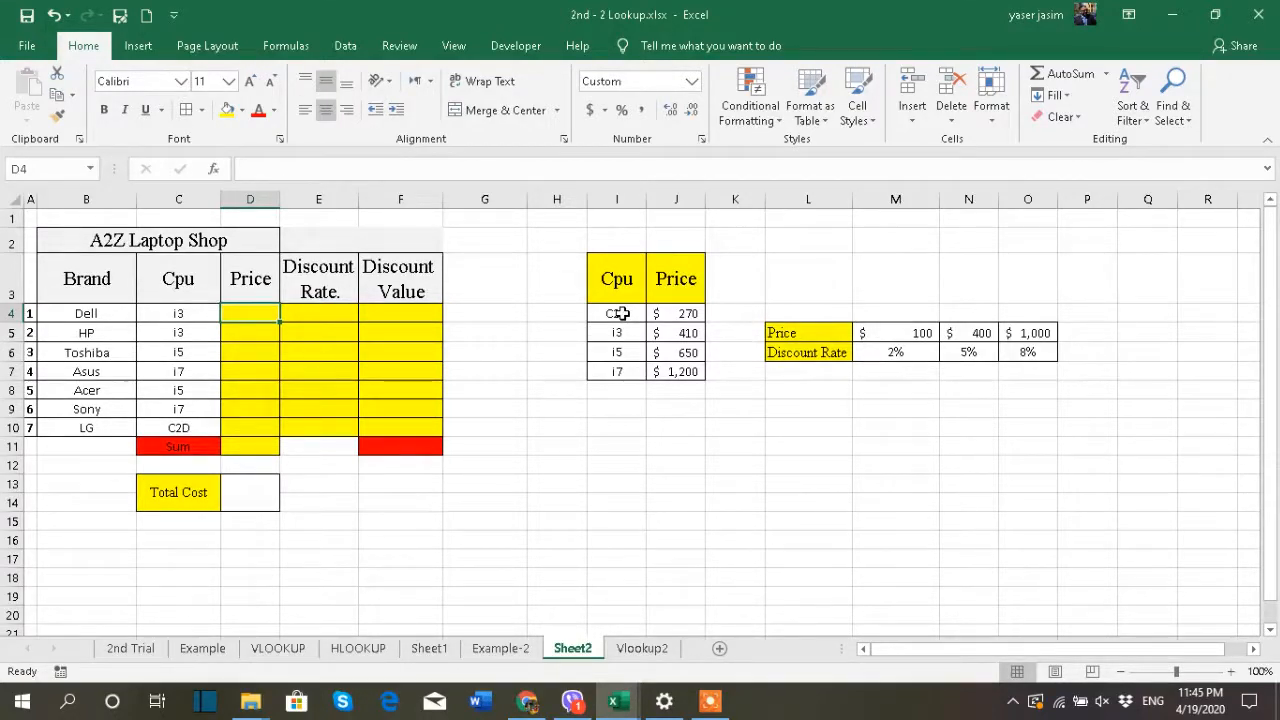
drag(621, 313, 675, 367)
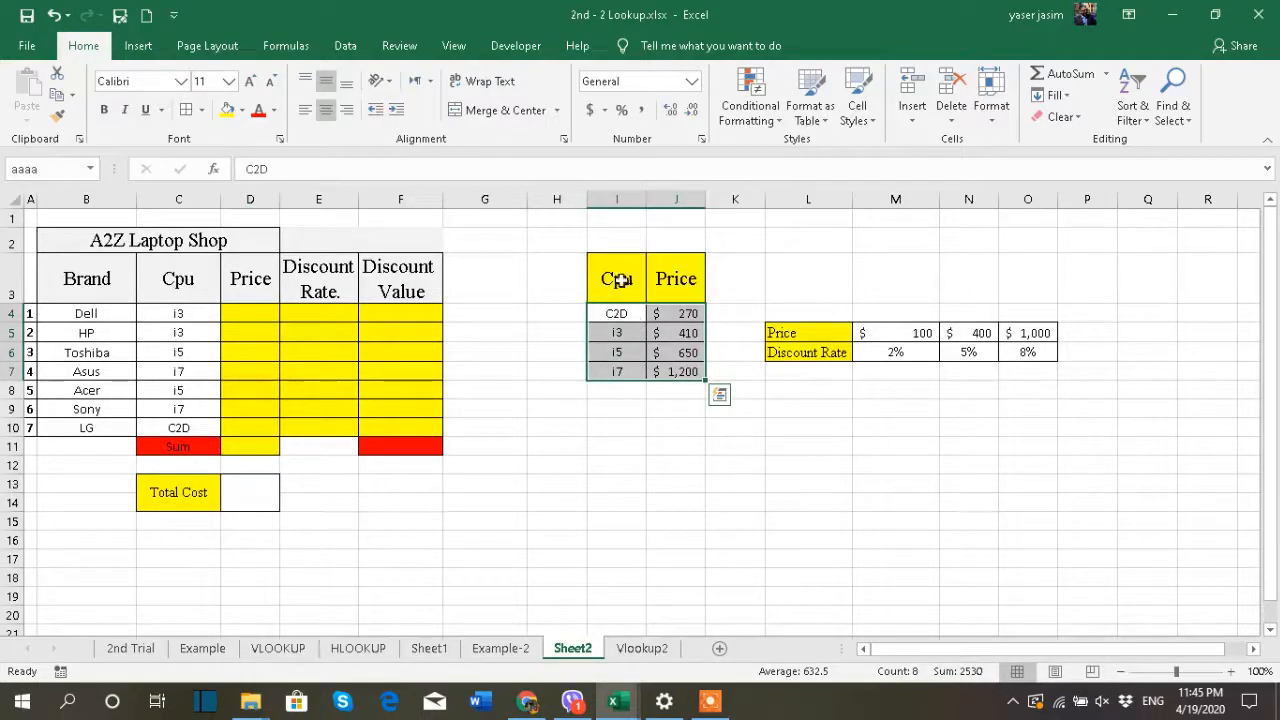
drag(617, 278, 675, 285)
drag(762, 334, 775, 352)
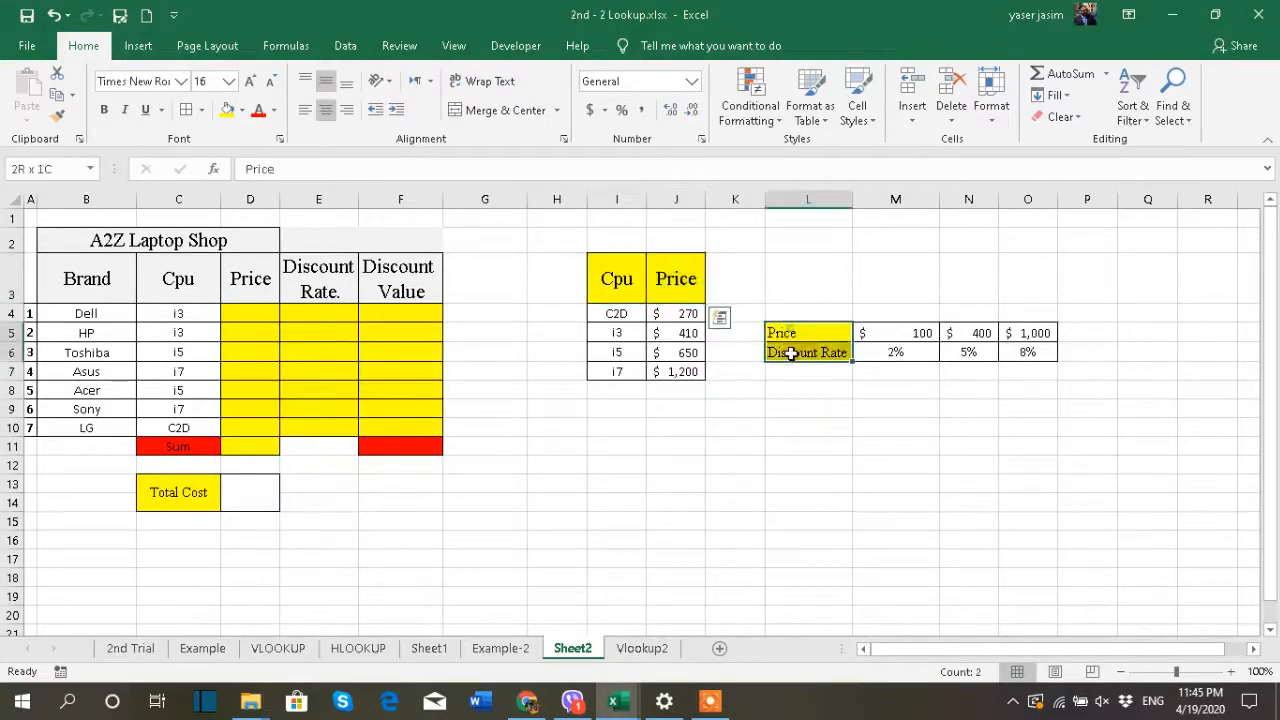
Sort the Cpu price table's data in I4:J7 from A to Z by Cpu.
drag(622, 286, 650, 376)
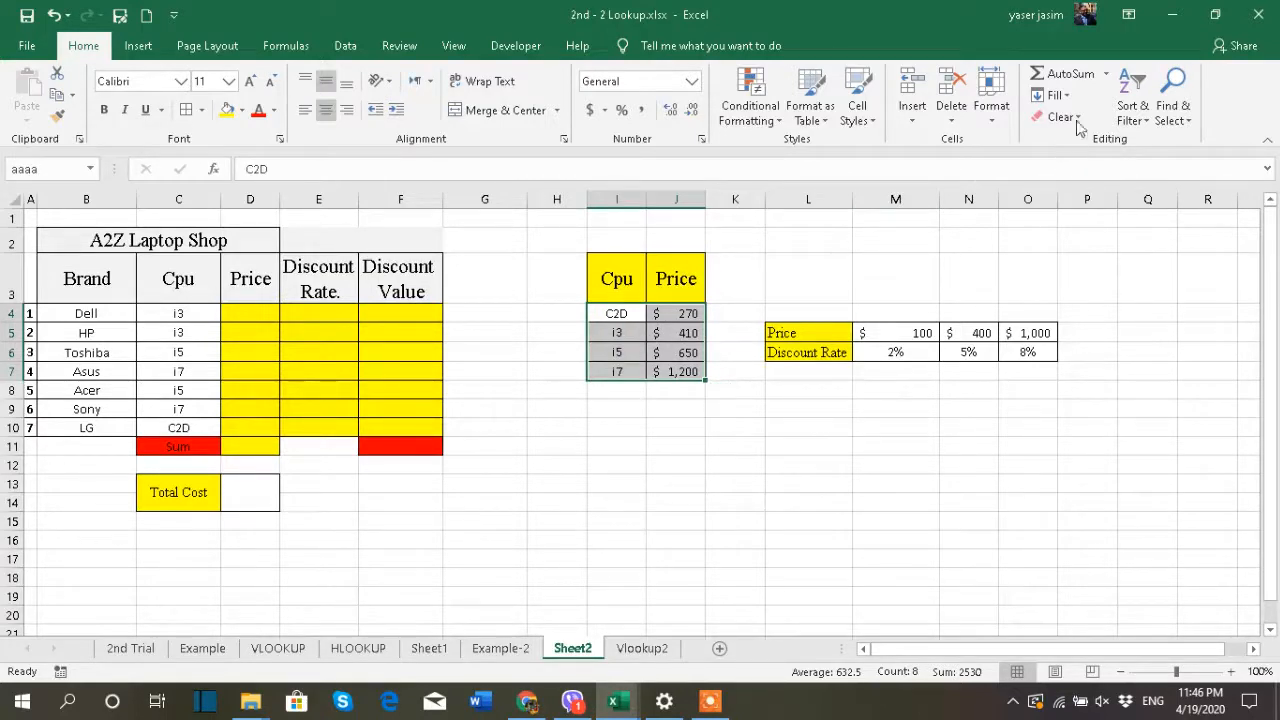
click(1138, 116)
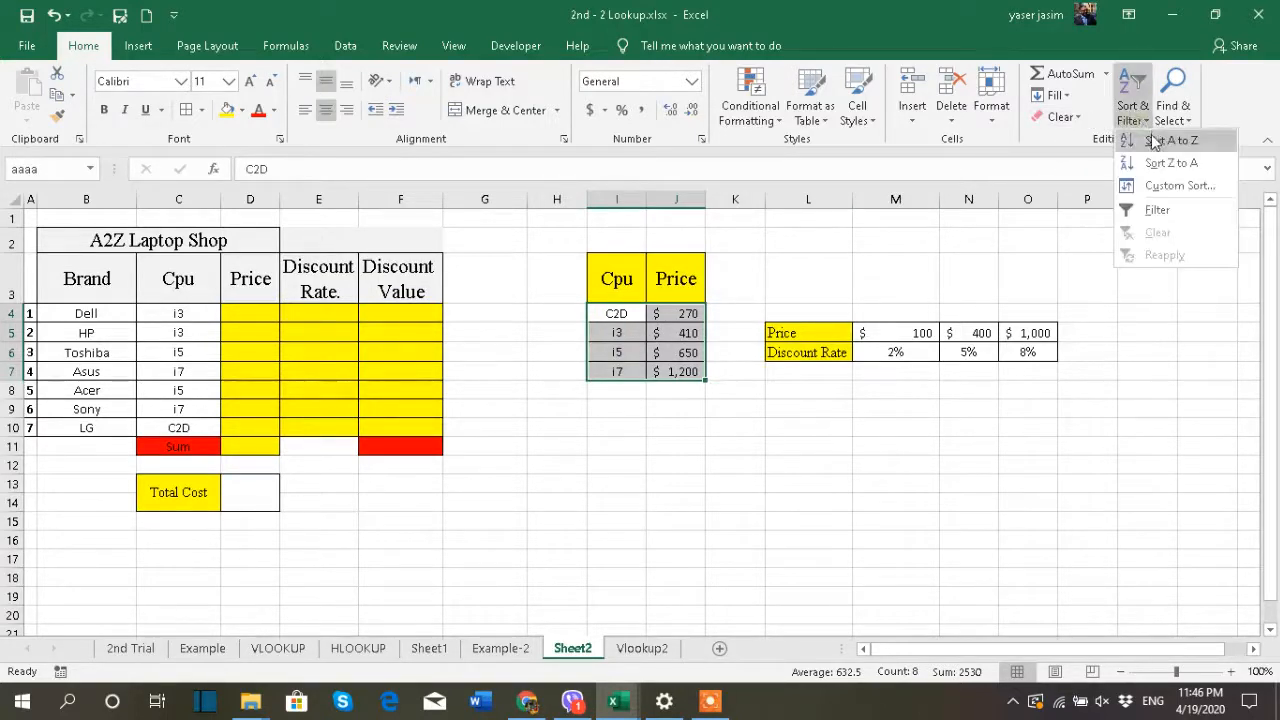
click(1153, 141)
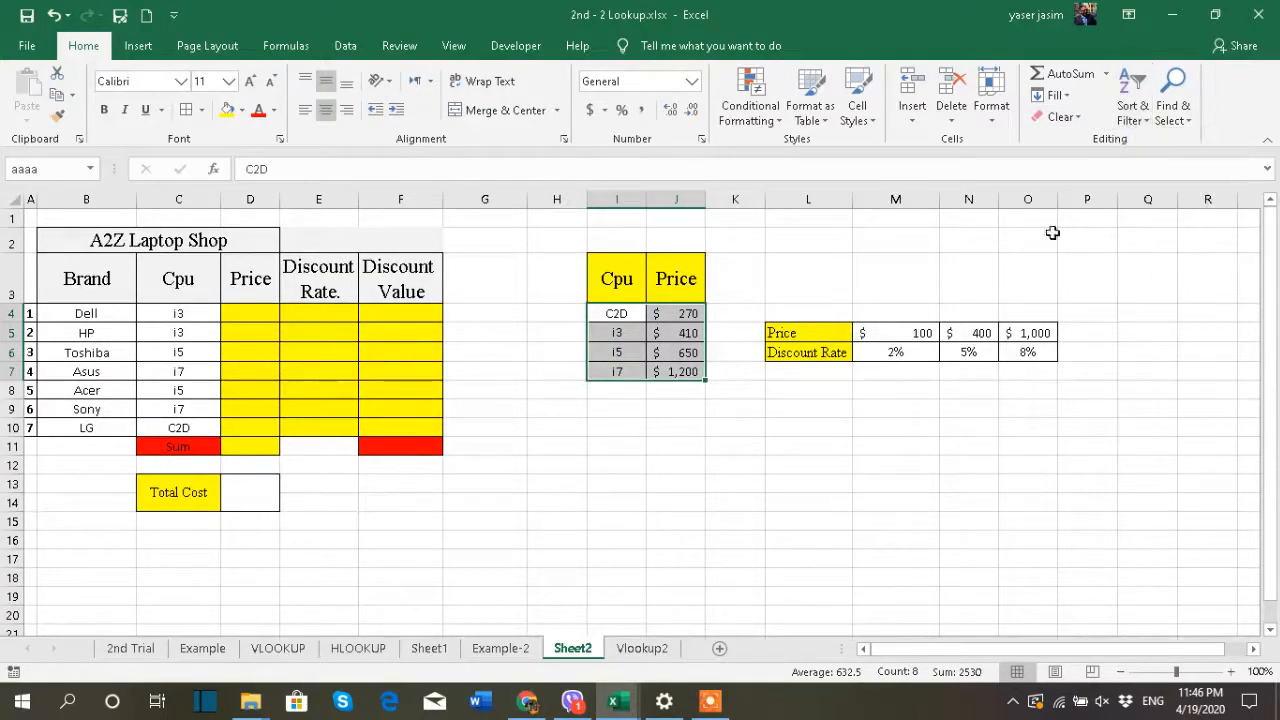
click(1139, 122)
click(1156, 142)
click(604, 502)
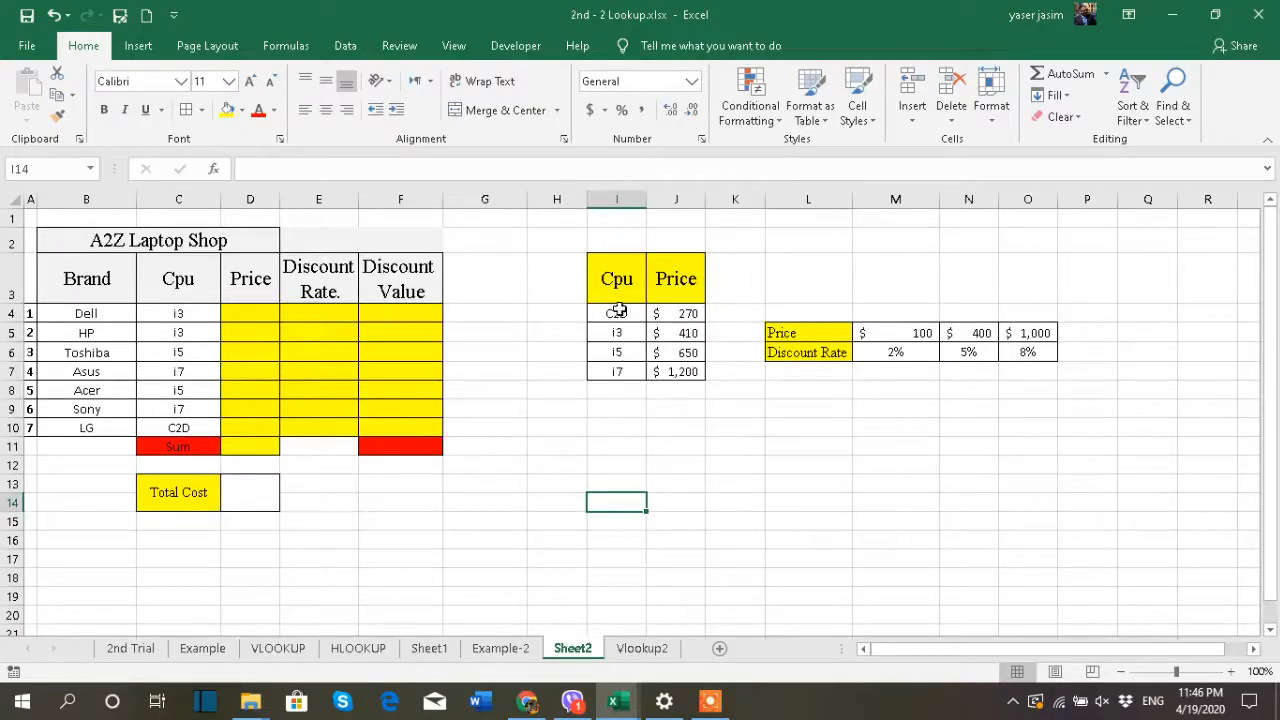
Open a new name definition for the Cpu price table's data range I4:J7.
drag(618, 313, 655, 372)
text(aaaa)
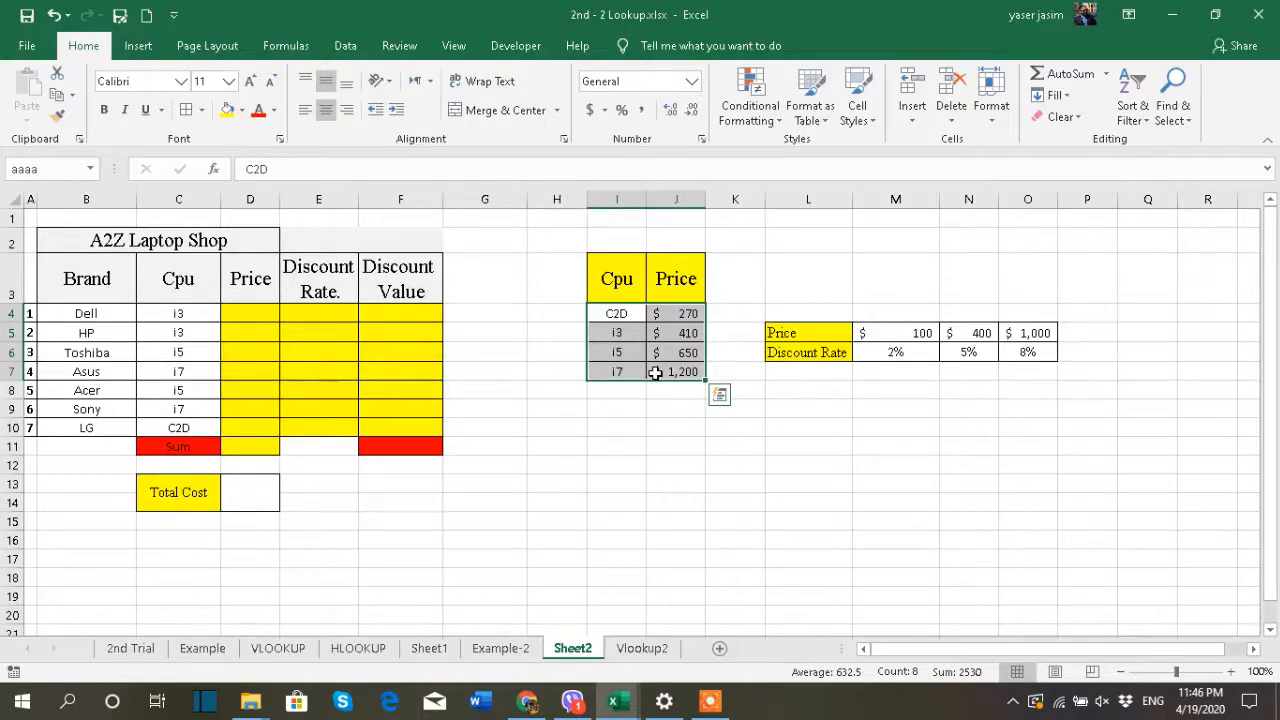
drag(612, 277, 661, 376)
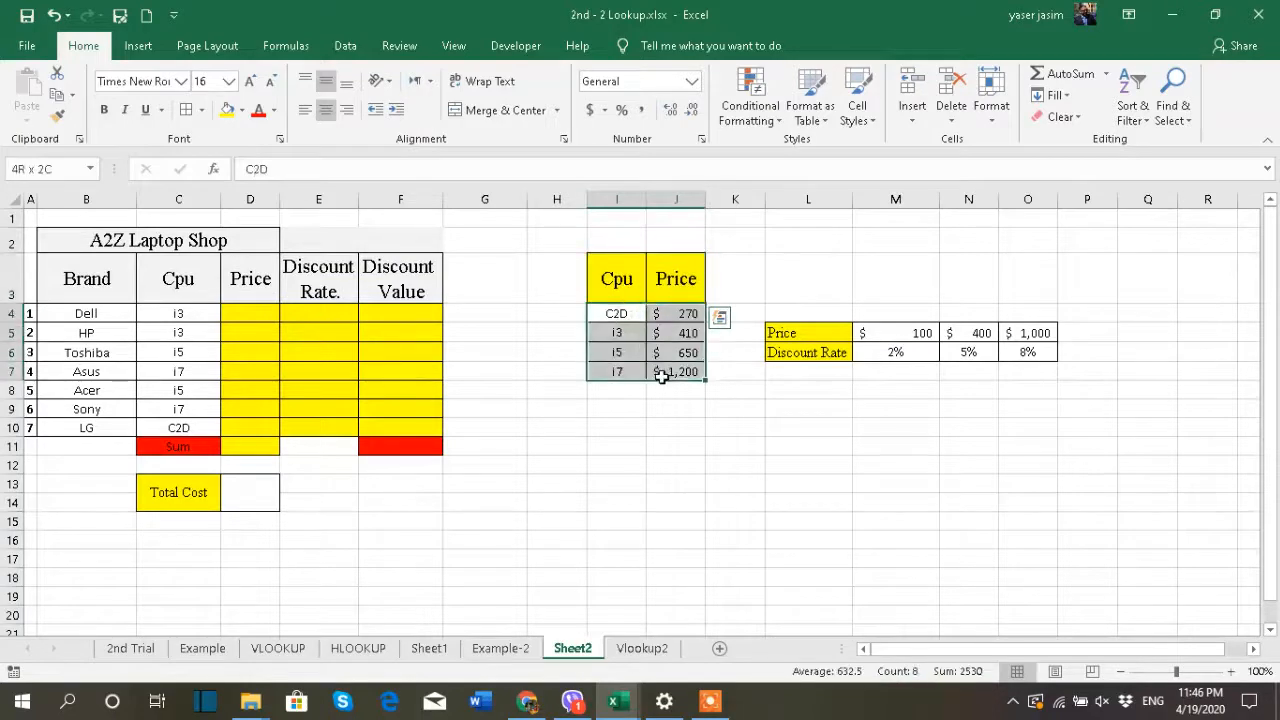
right_click(659, 358)
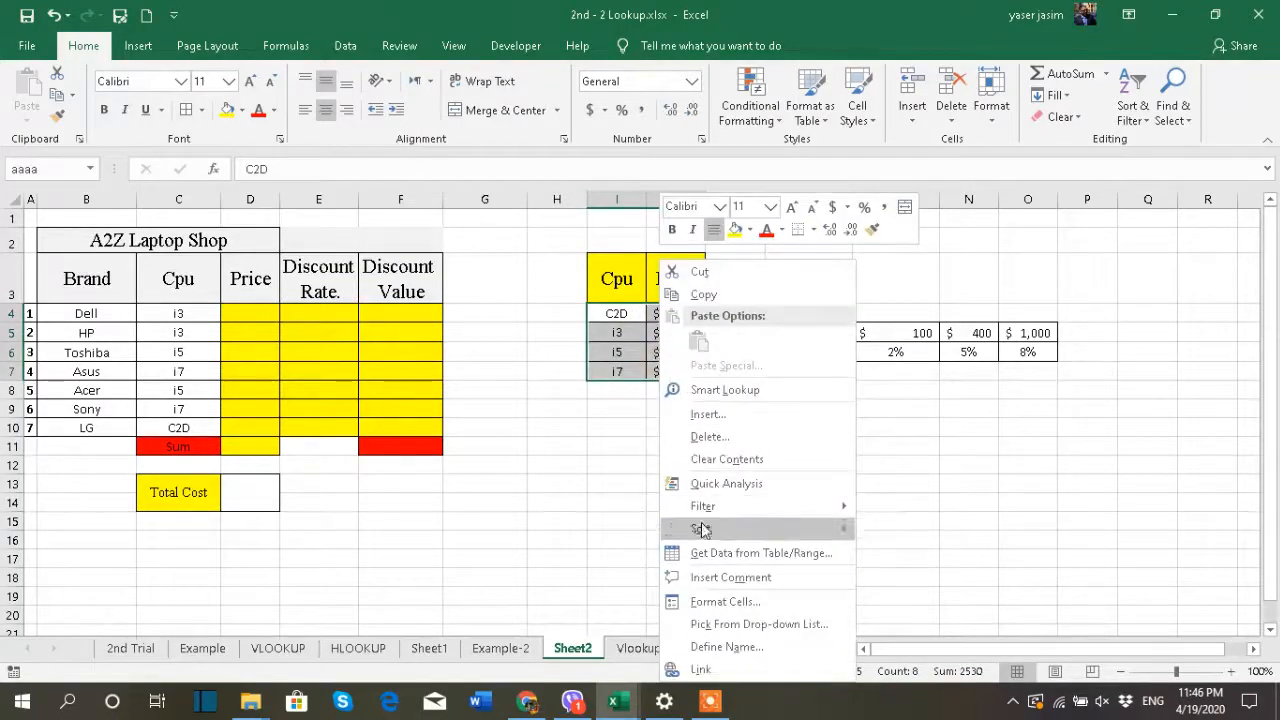
click(727, 647)
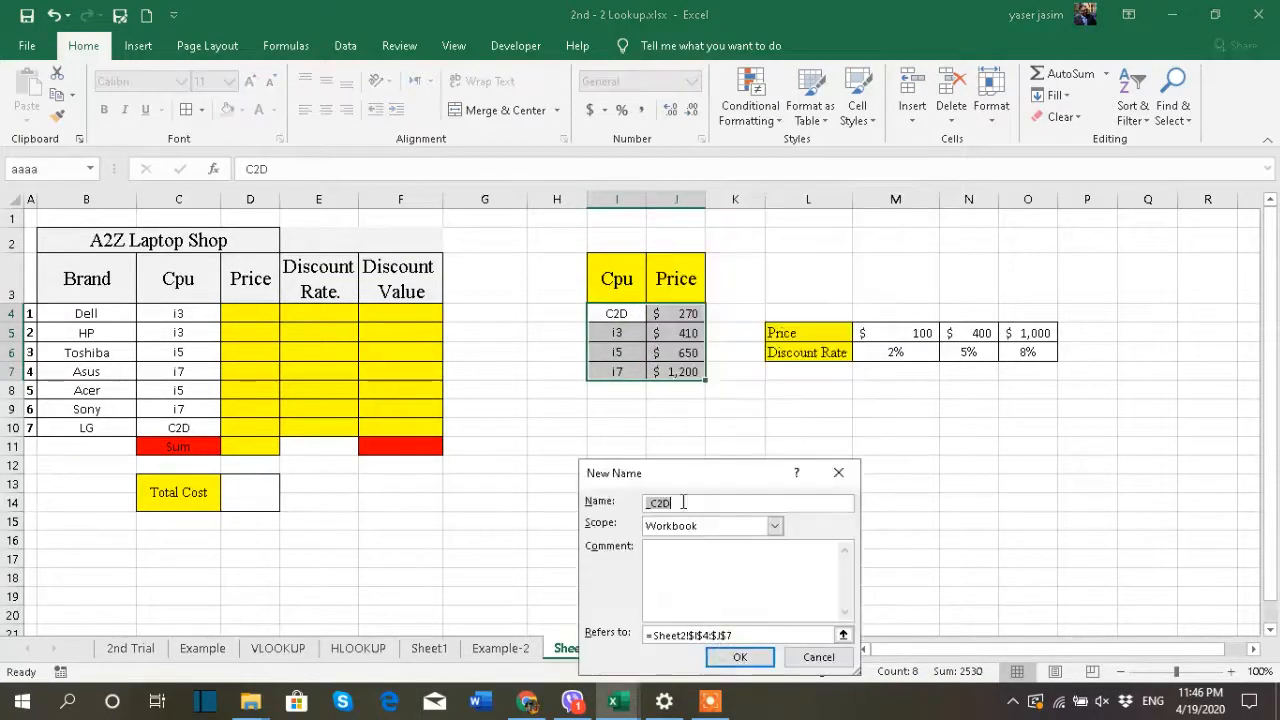
Try to name the range I4:J7 Price and then Cost.
drag(685, 505, 648, 507)
text(Price)
click(758, 660)
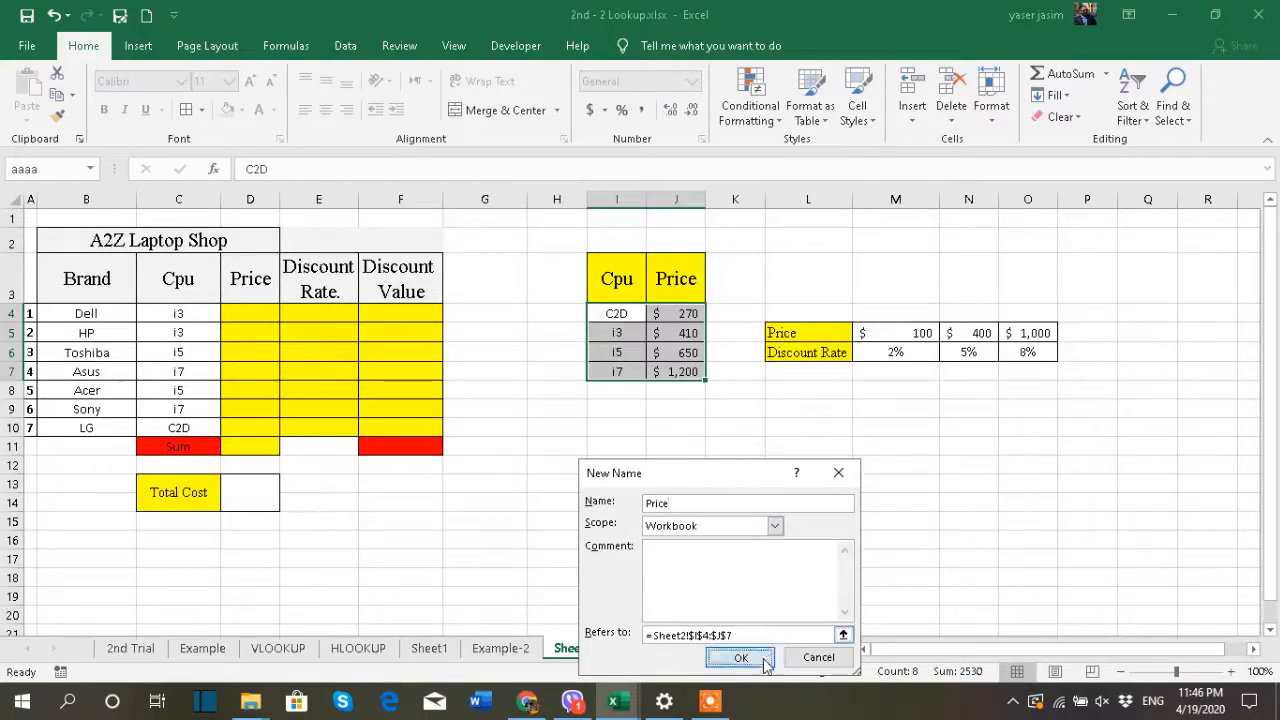
click(645, 402)
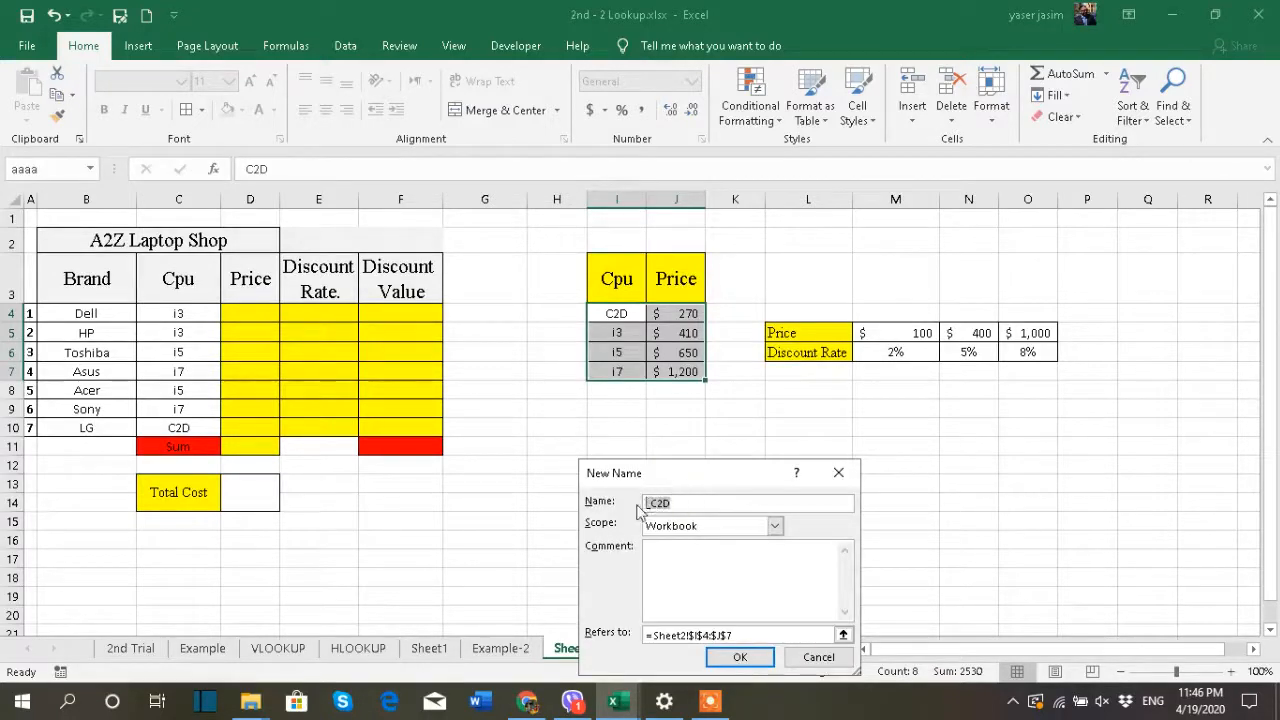
text(Cost)
click(740, 657)
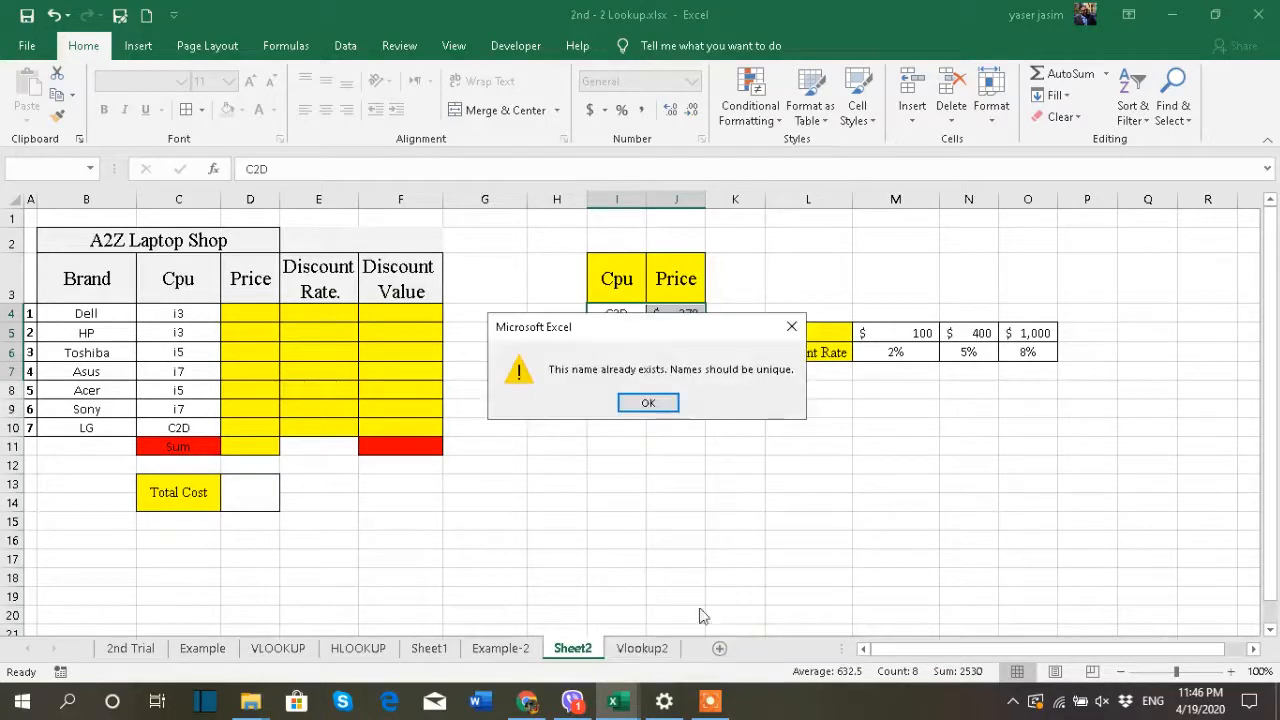
click(648, 403)
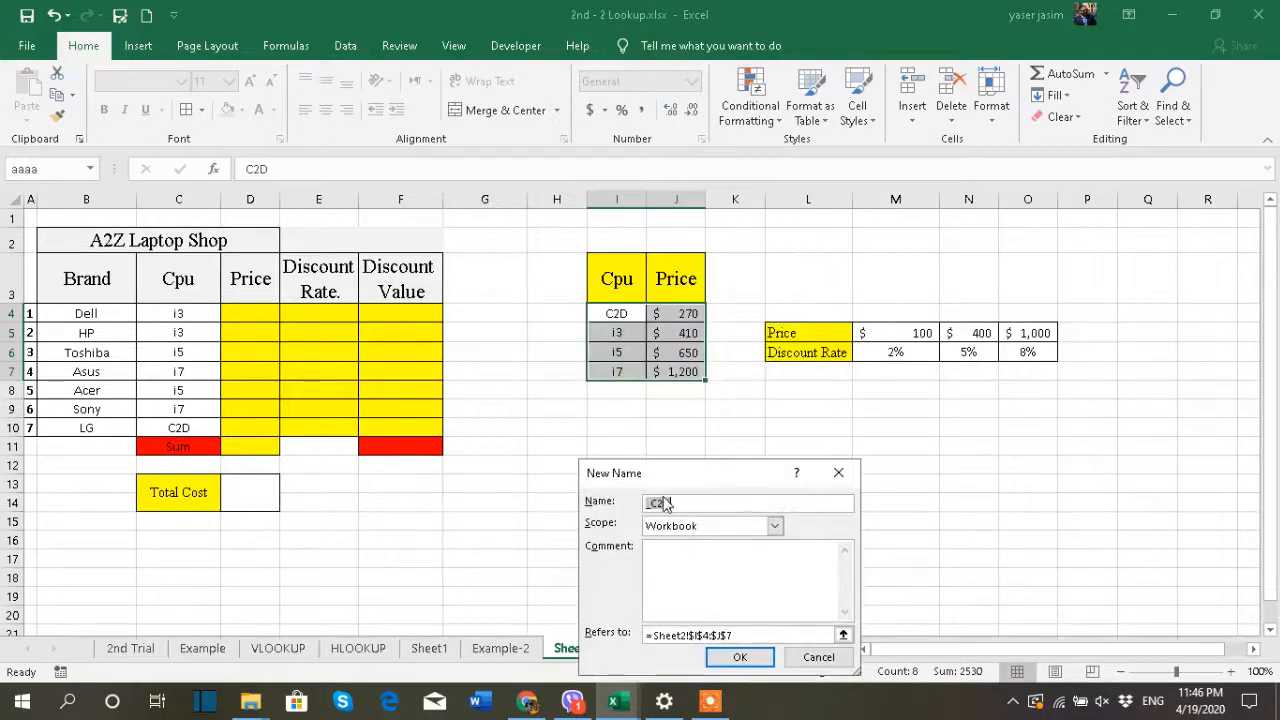
Name the Cpu price data range I4:J7 Money, with the whole workbook as its scope.
key(BackSpace)
text(Money)
click(721, 659)
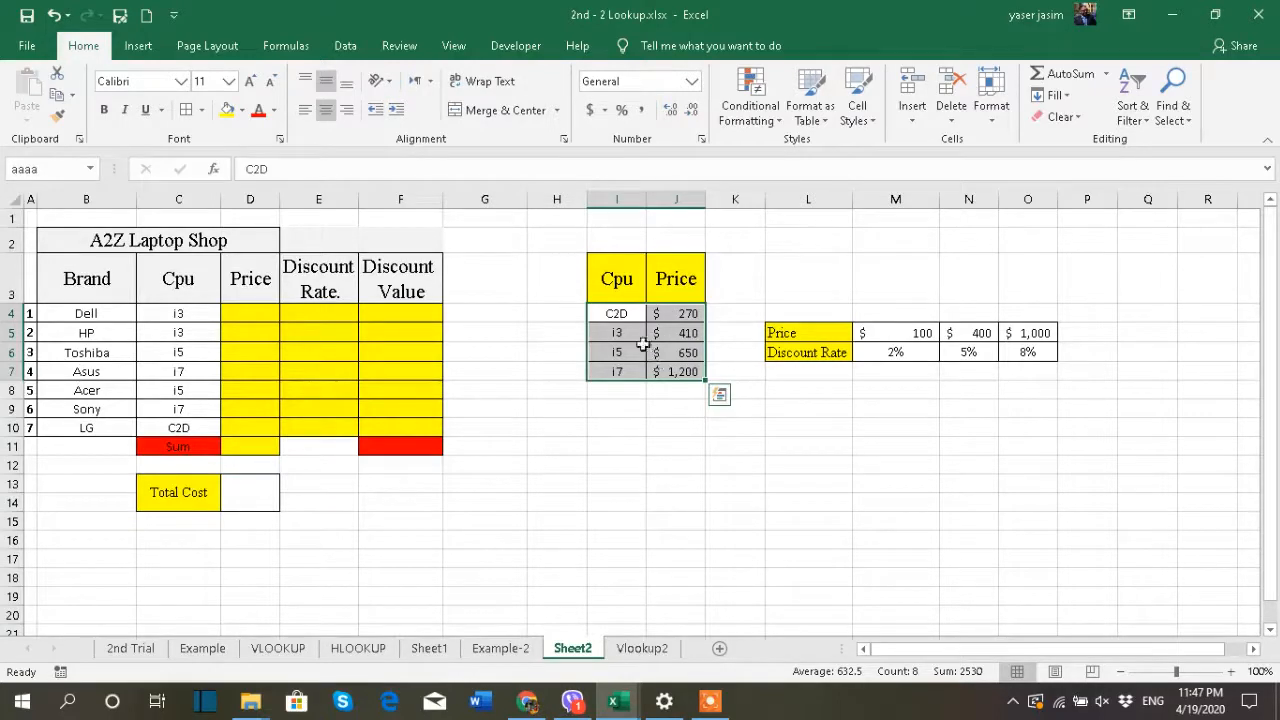
Enter the label Money in I2, above the Cpu price table.
drag(616, 313, 669, 371)
click(623, 241)
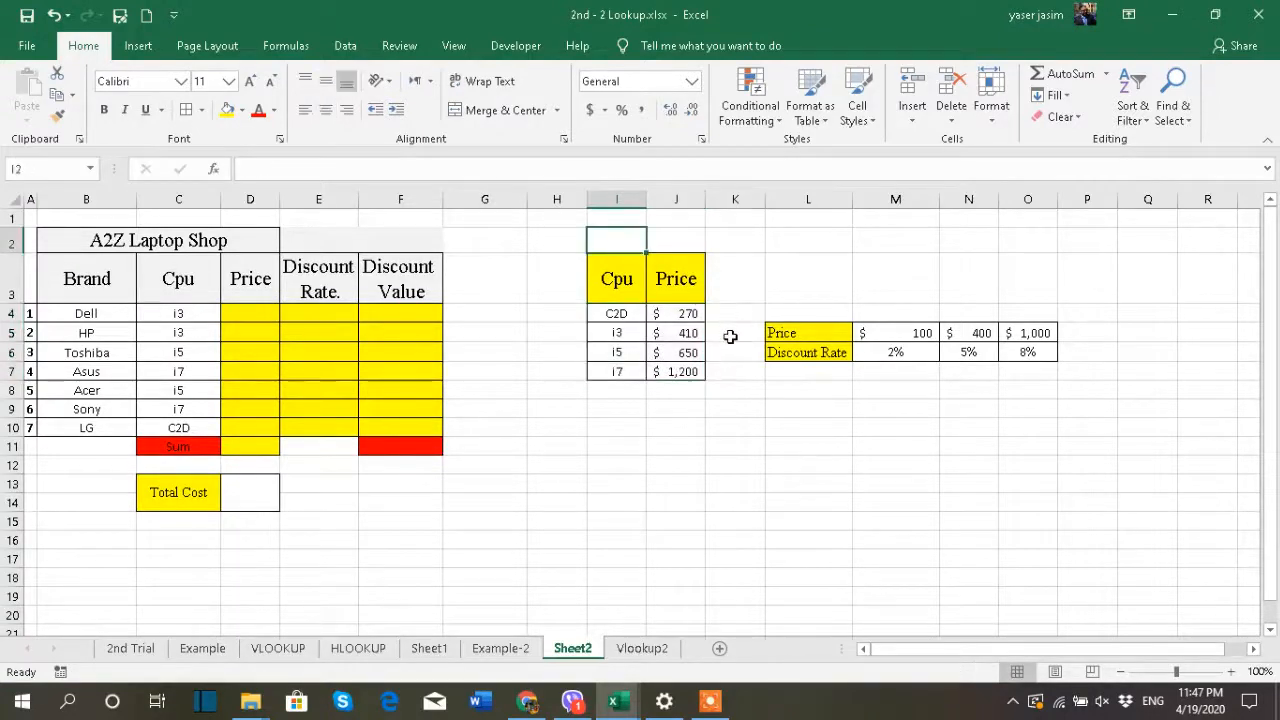
text(Money)
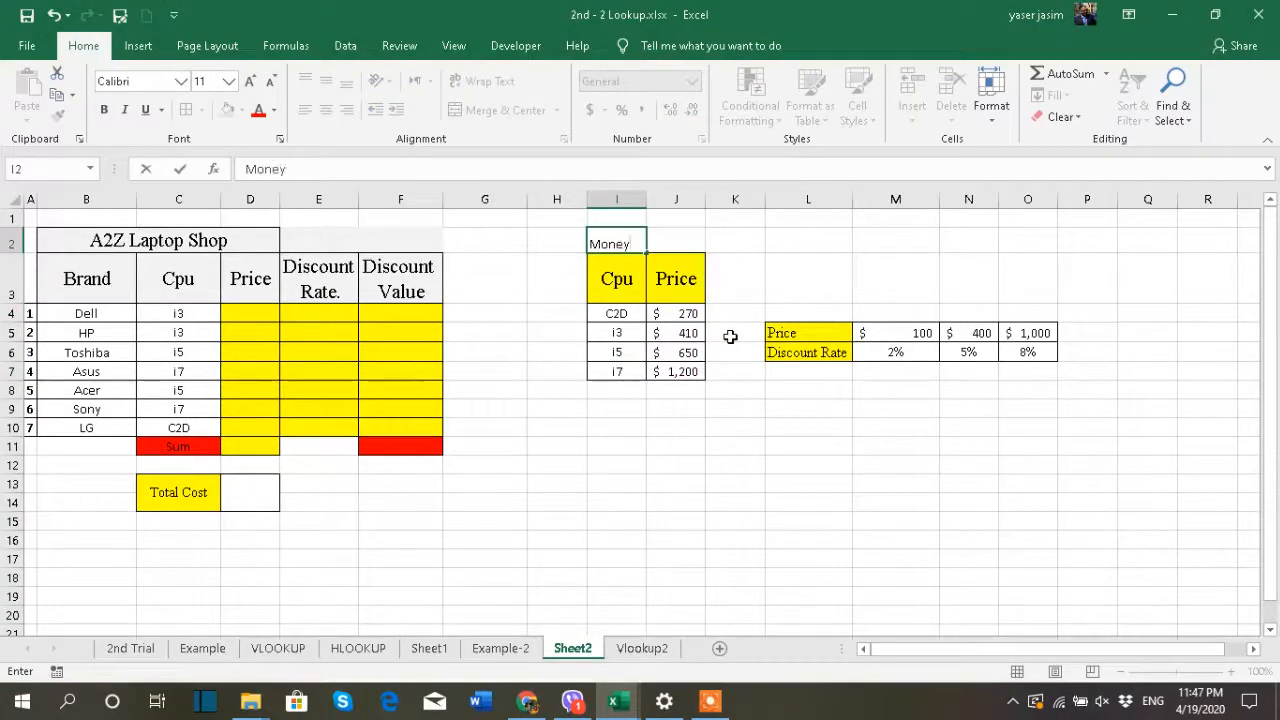
click(665, 447)
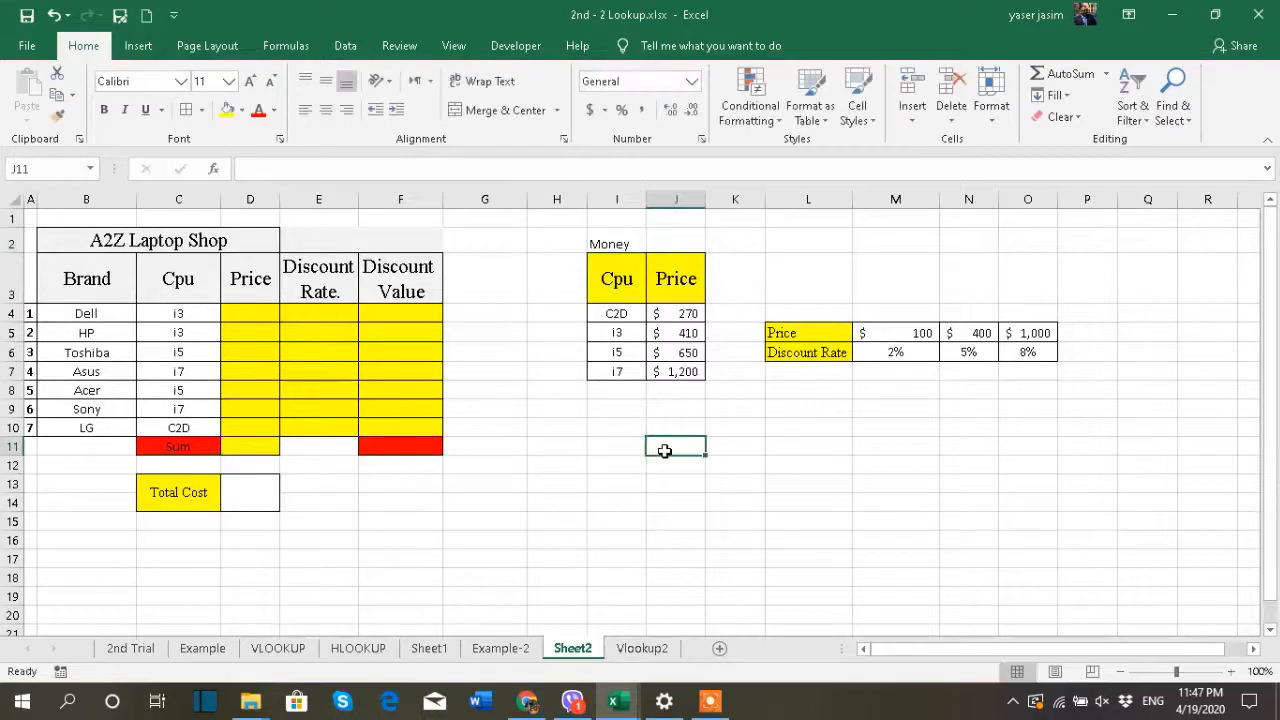
click(698, 706)
click(661, 672)
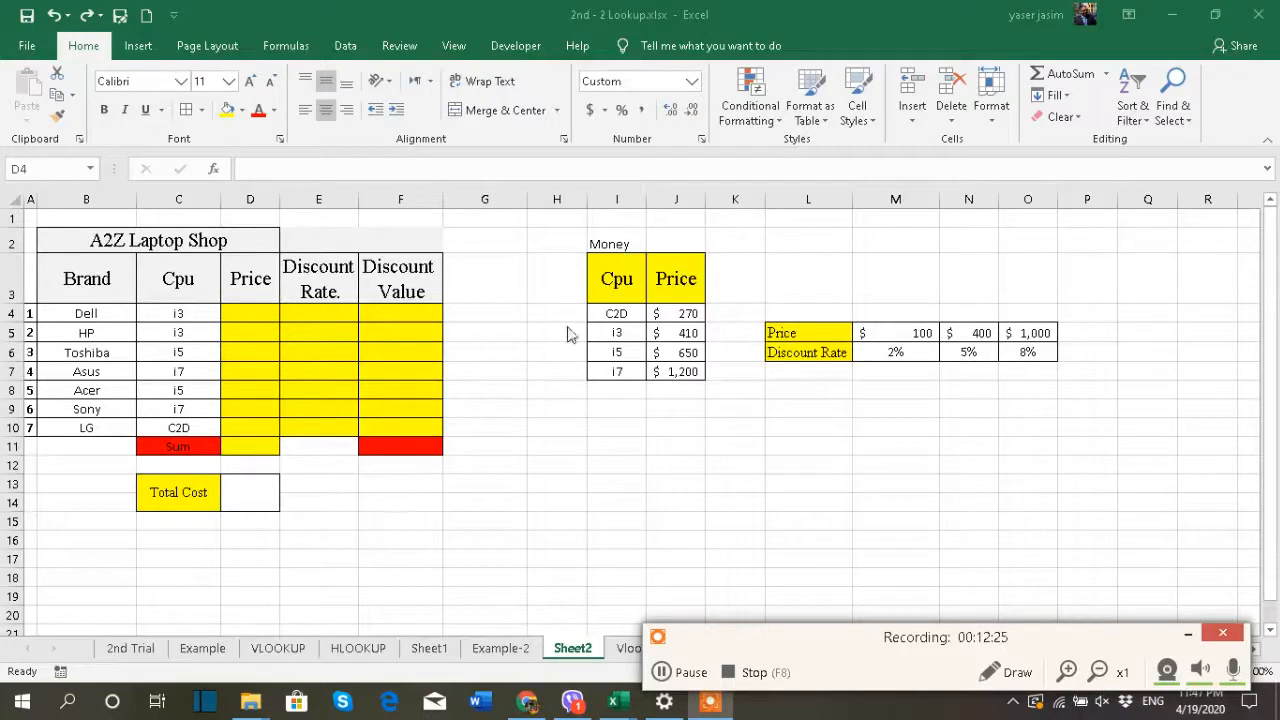
drag(628, 314, 627, 360)
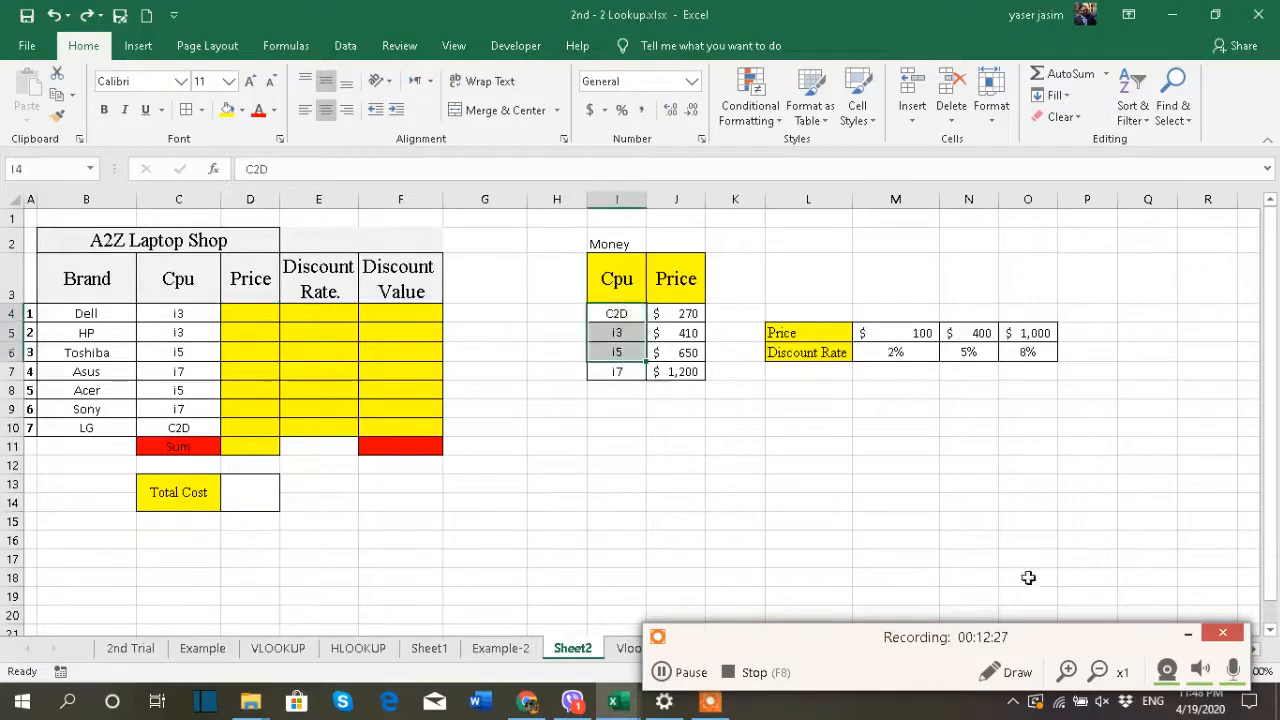
click(1188, 635)
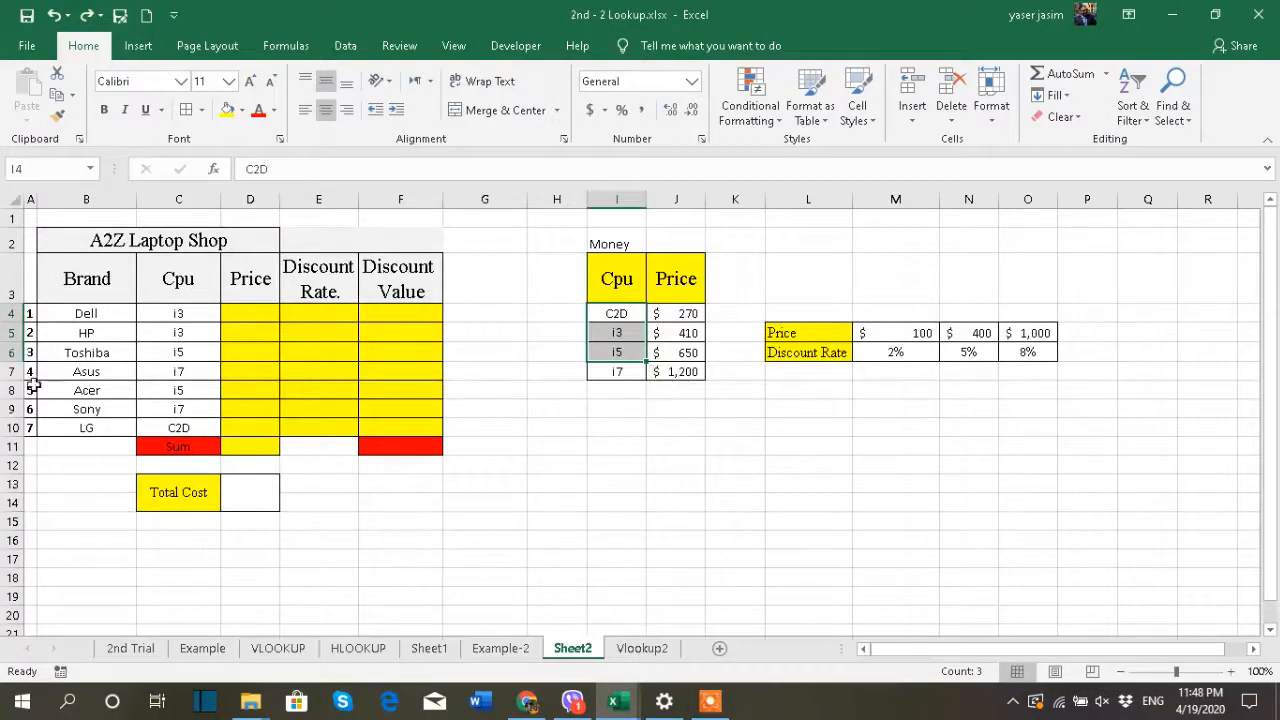
Compare the brands and Cpu entries in the laptop table with the Cpu price table in I4:J7.
drag(149, 316, 180, 428)
drag(612, 315, 622, 372)
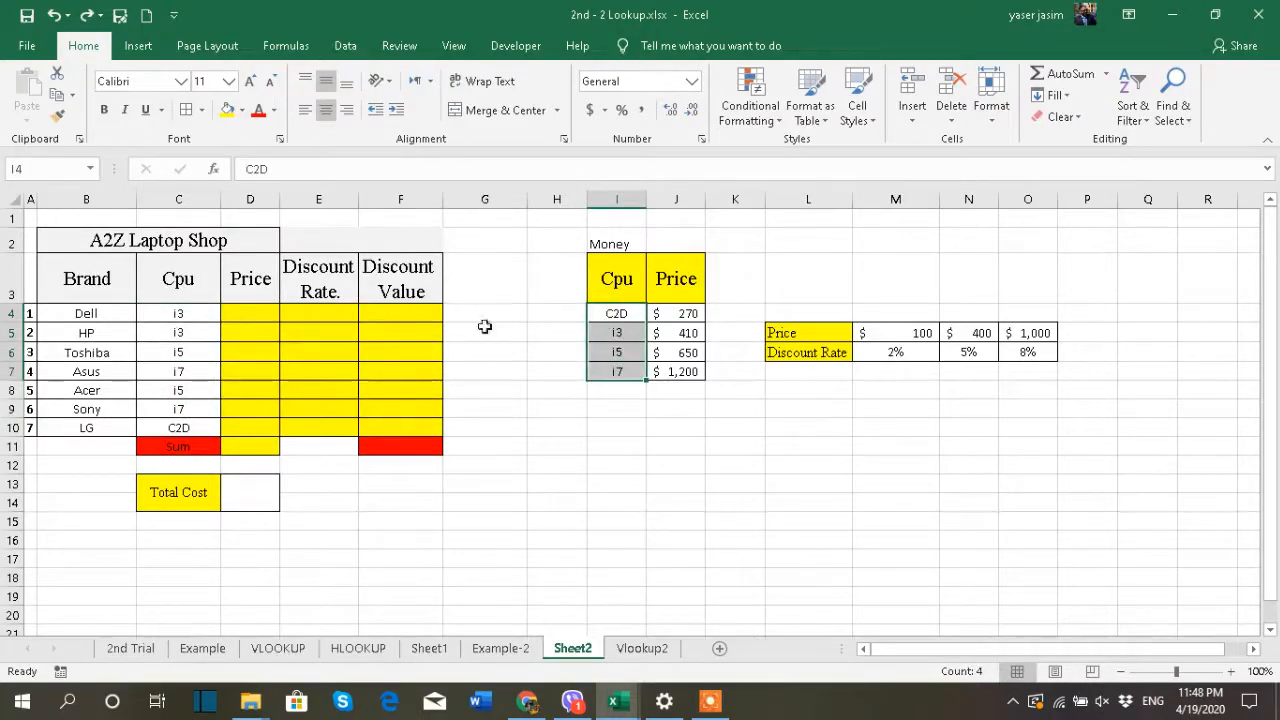
drag(630, 313, 628, 336)
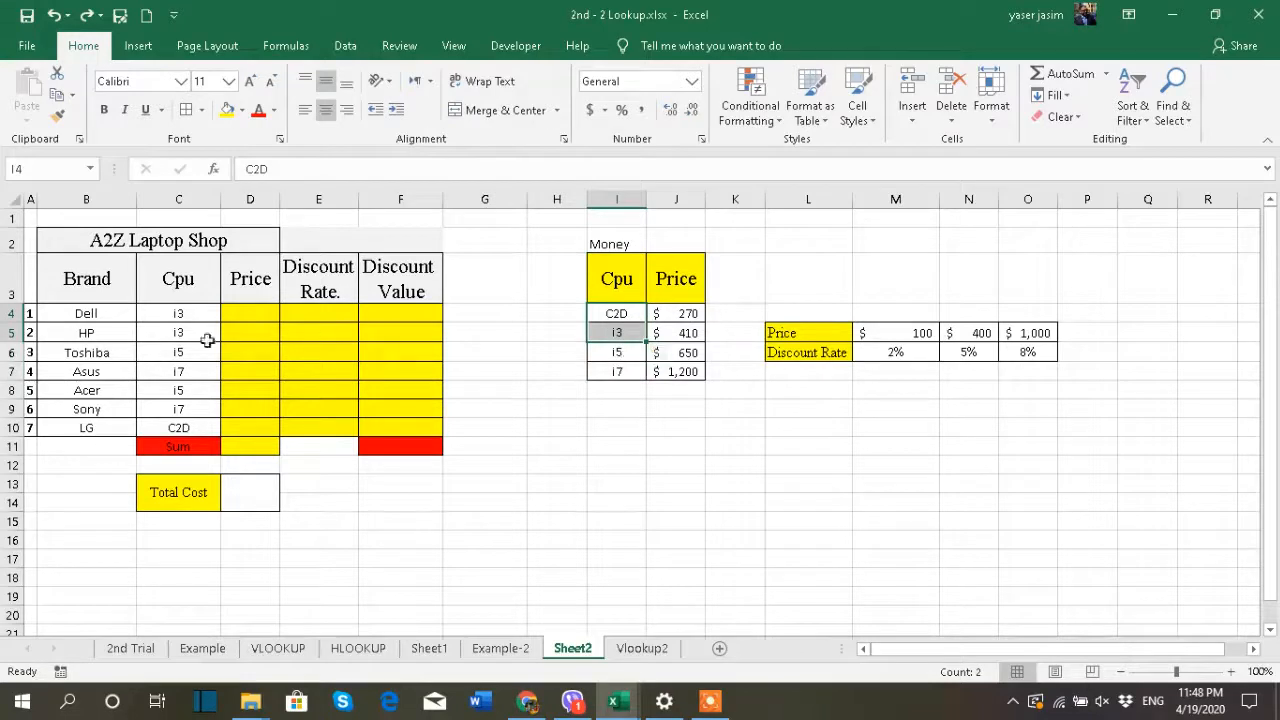
click(115, 355)
click(626, 355)
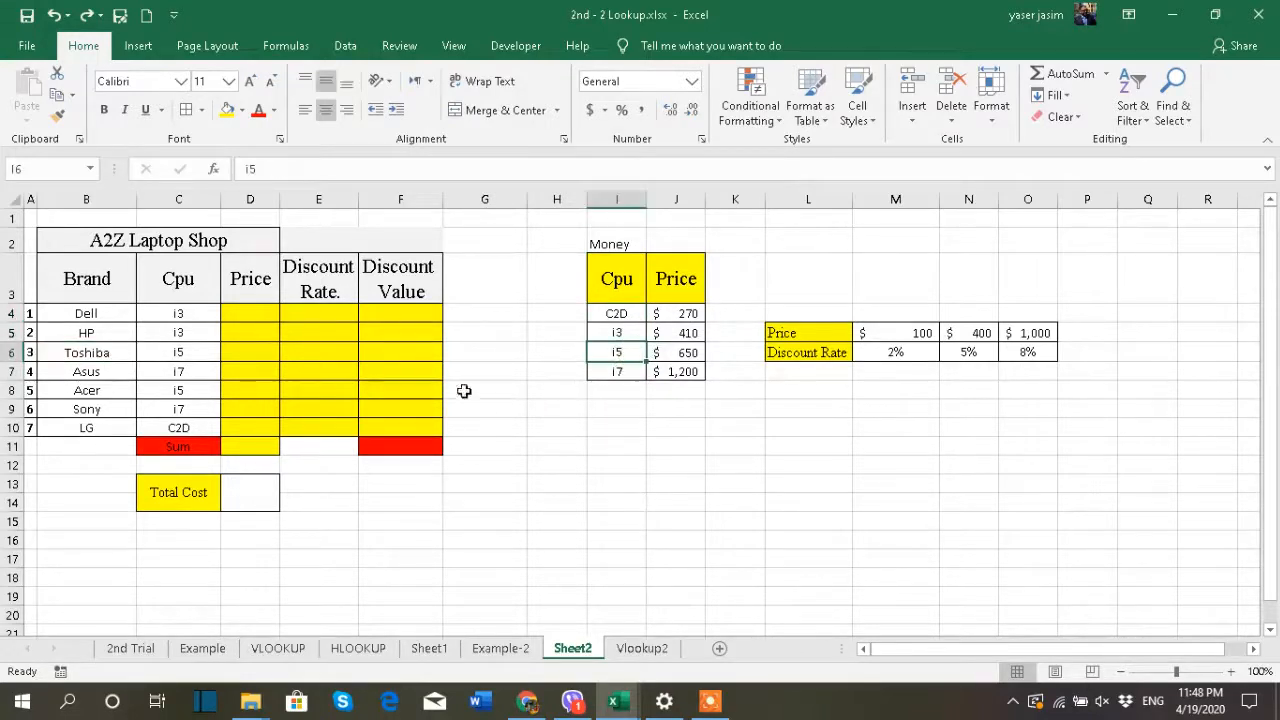
click(86, 371)
click(616, 348)
drag(618, 313, 665, 372)
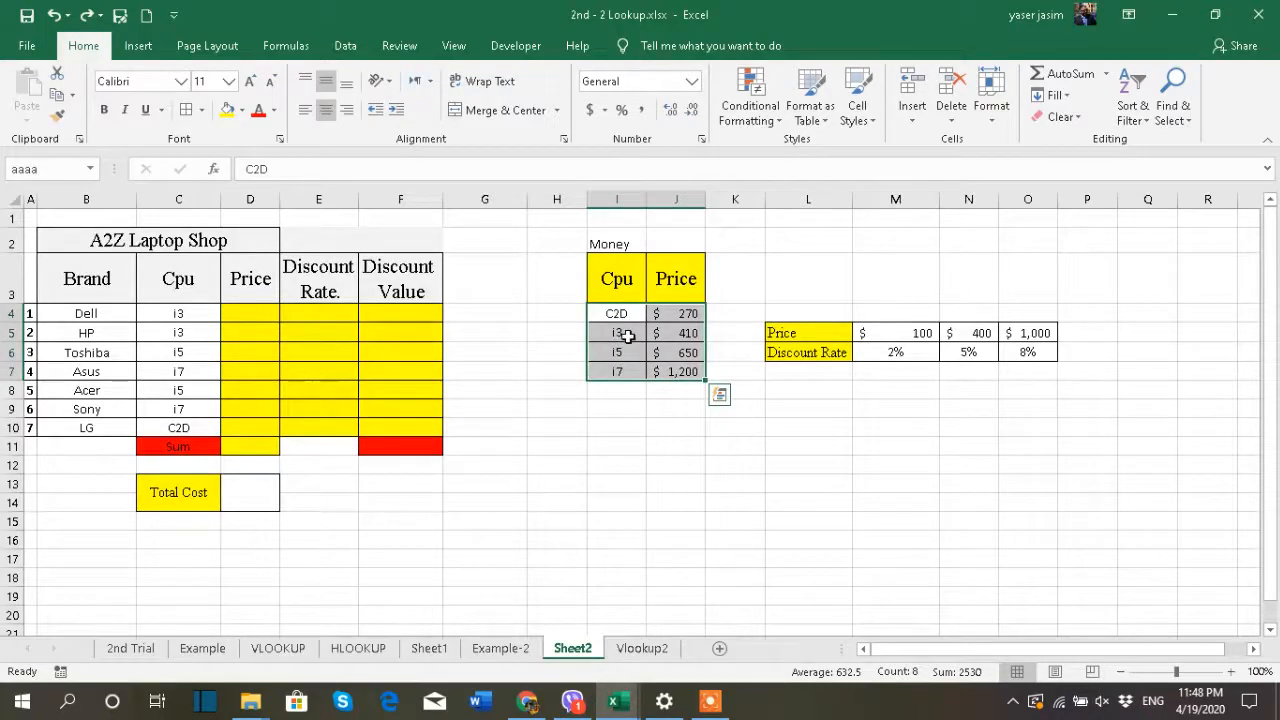
Widen column D, the laptop table's Price column, to make room for a long formula.
click(268, 313)
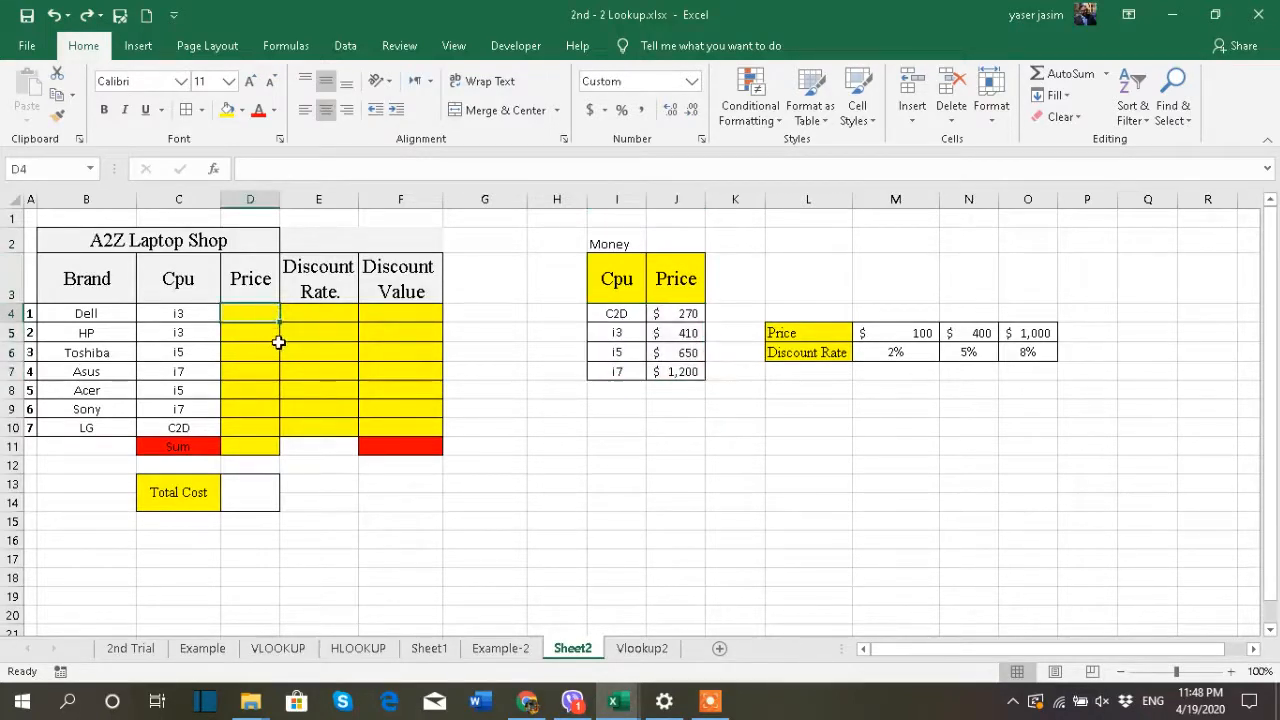
drag(280, 206, 369, 208)
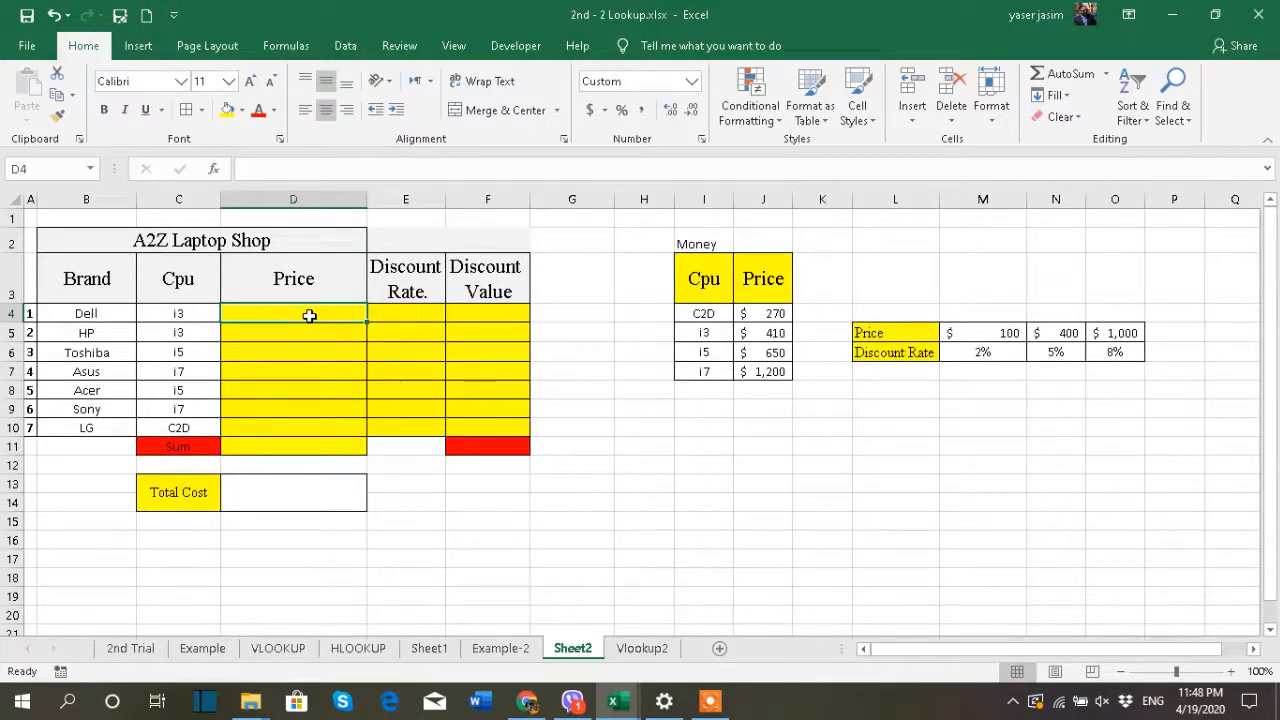
drag(773, 270, 778, 372)
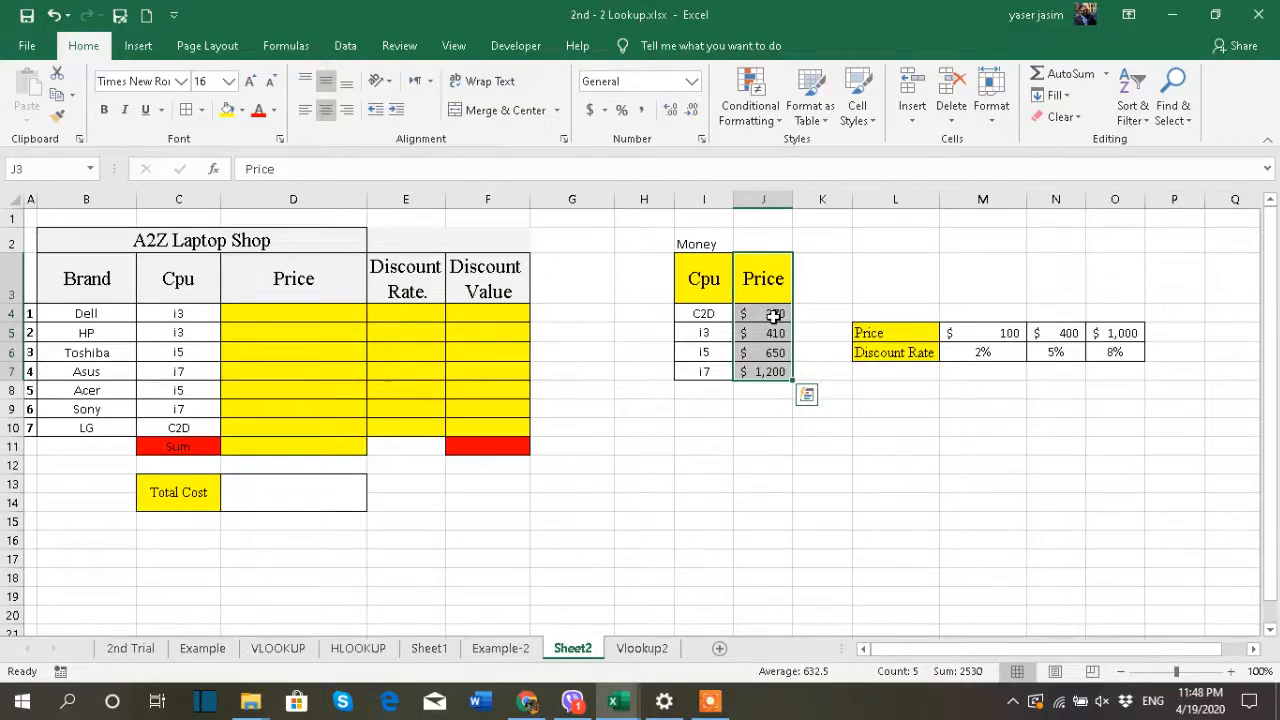
click(701, 290)
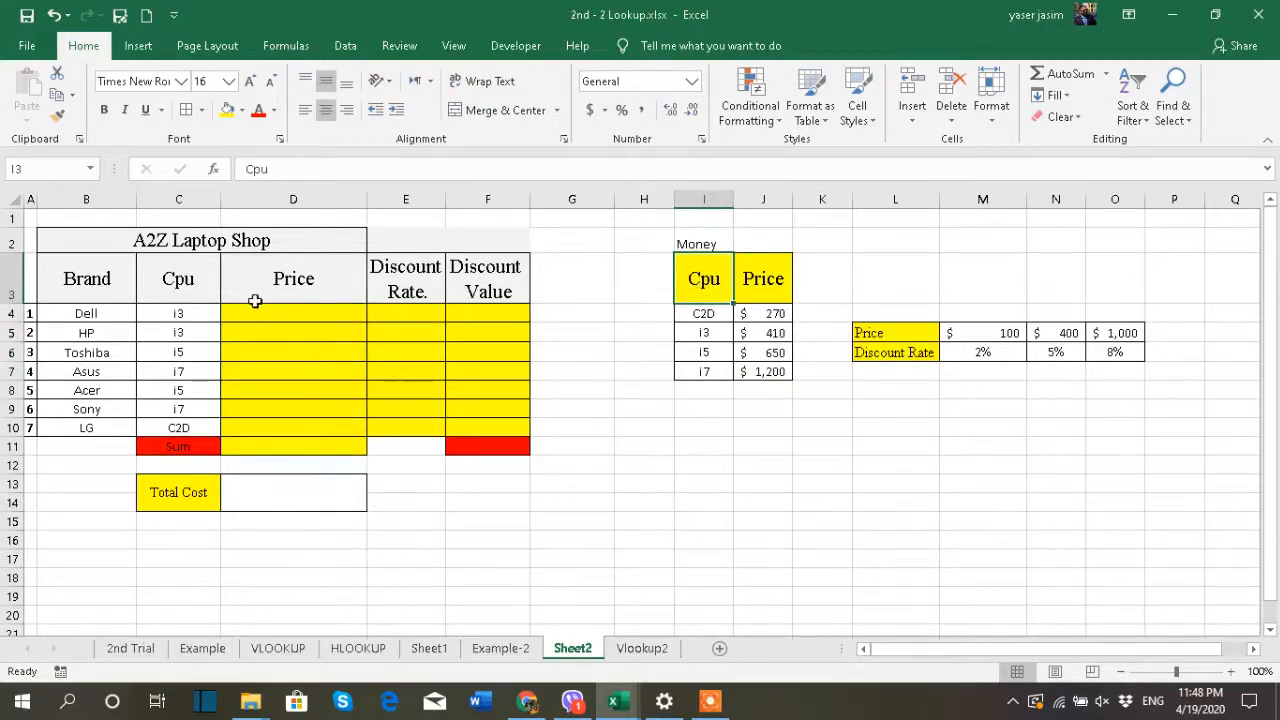
click(214, 316)
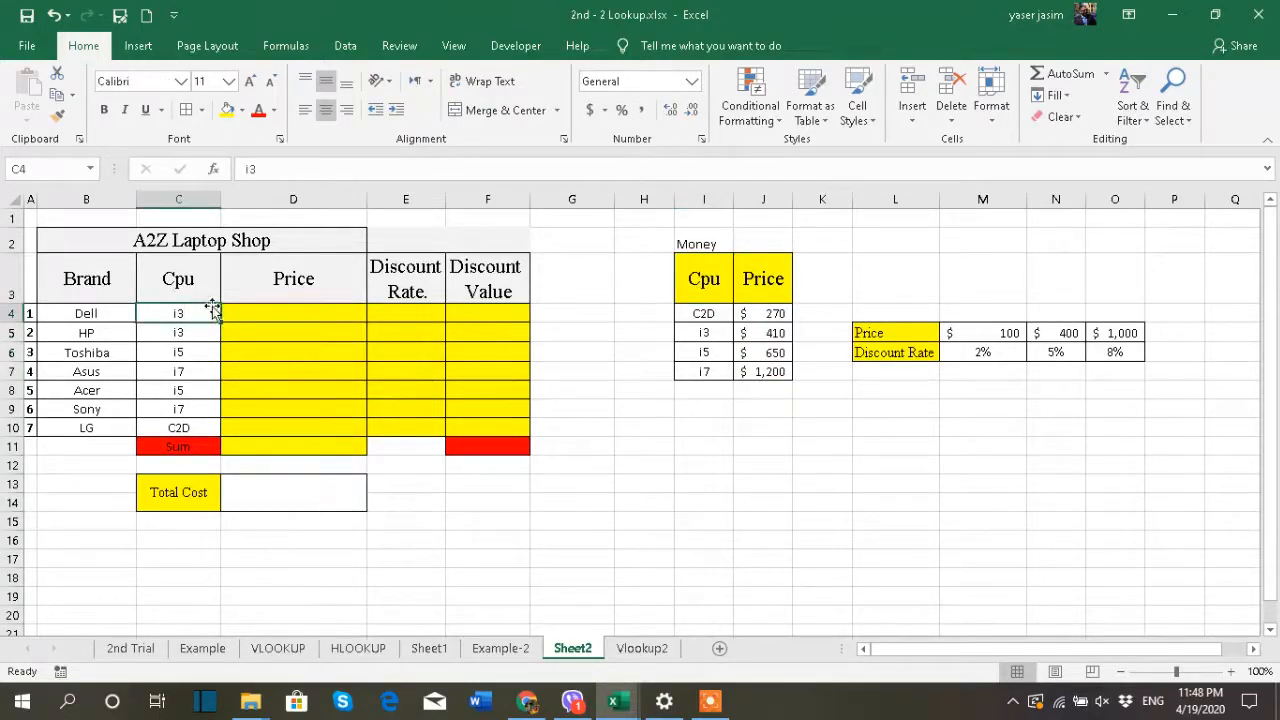
click(754, 314)
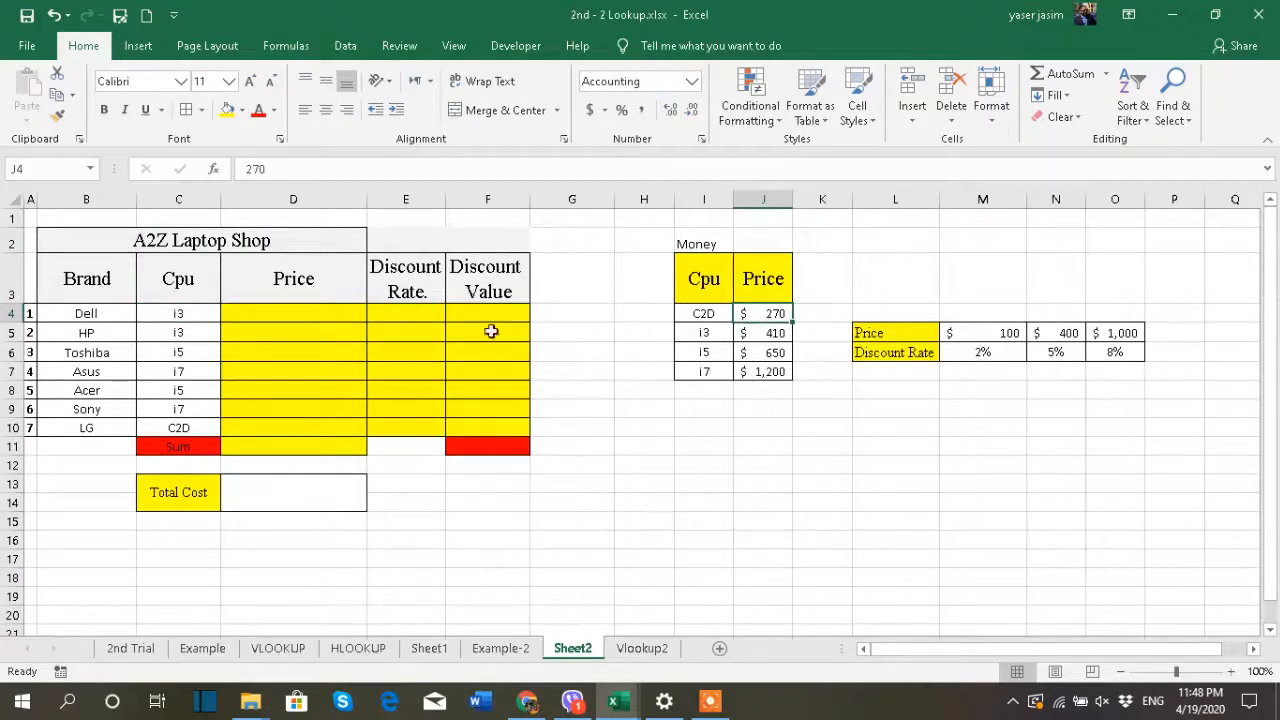
Enter the formula =VLOOKUP(C4,Money,2) in D4 to look up the Dell laptop's price.
click(321, 312)
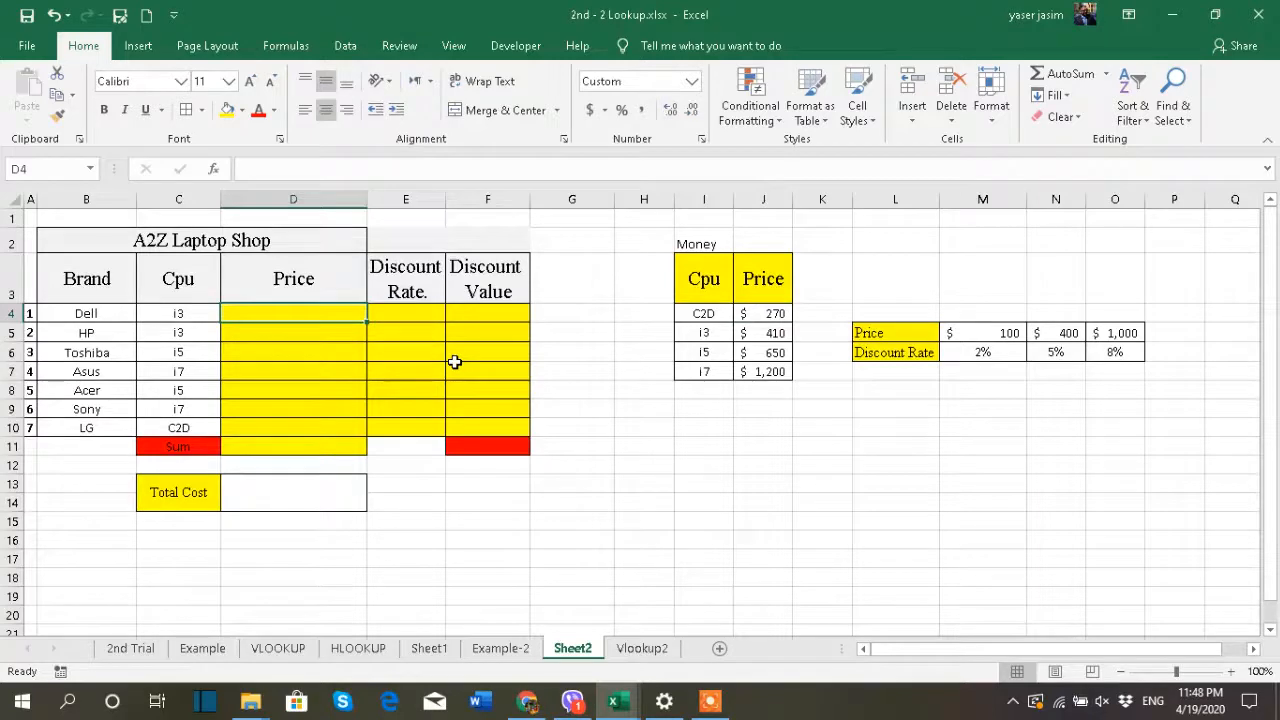
text(=vlo)
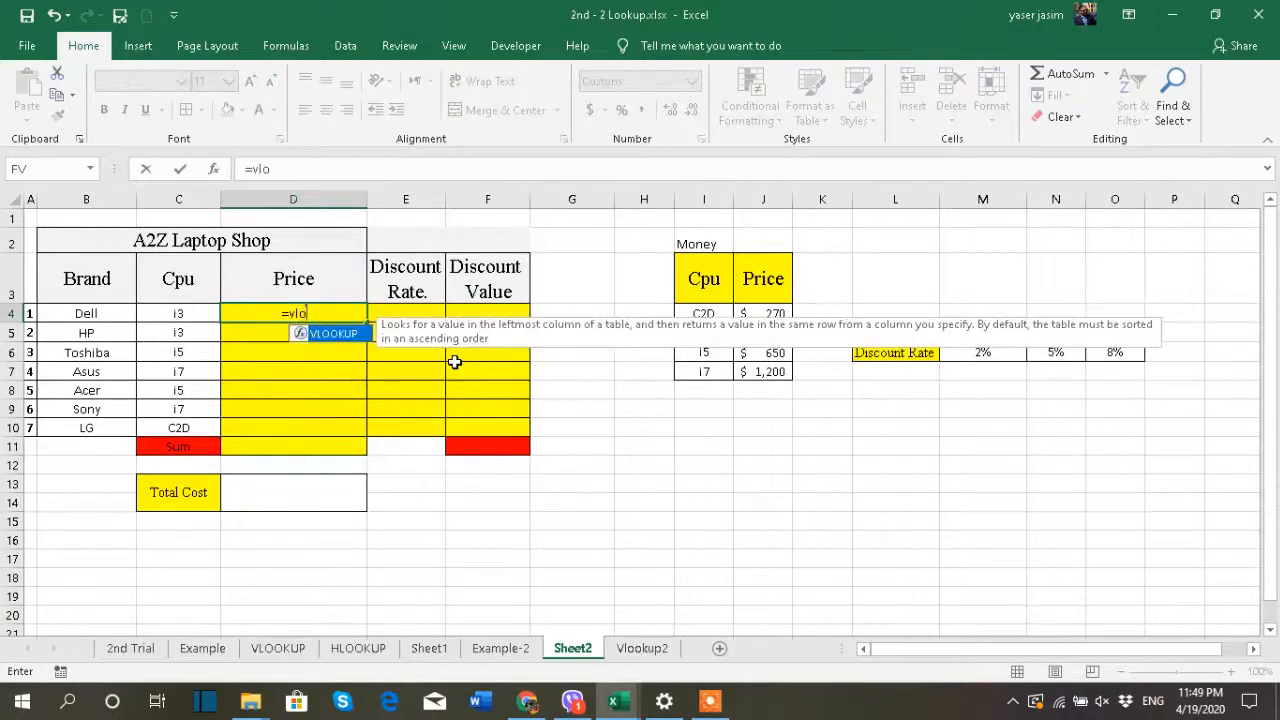
key(Tab)
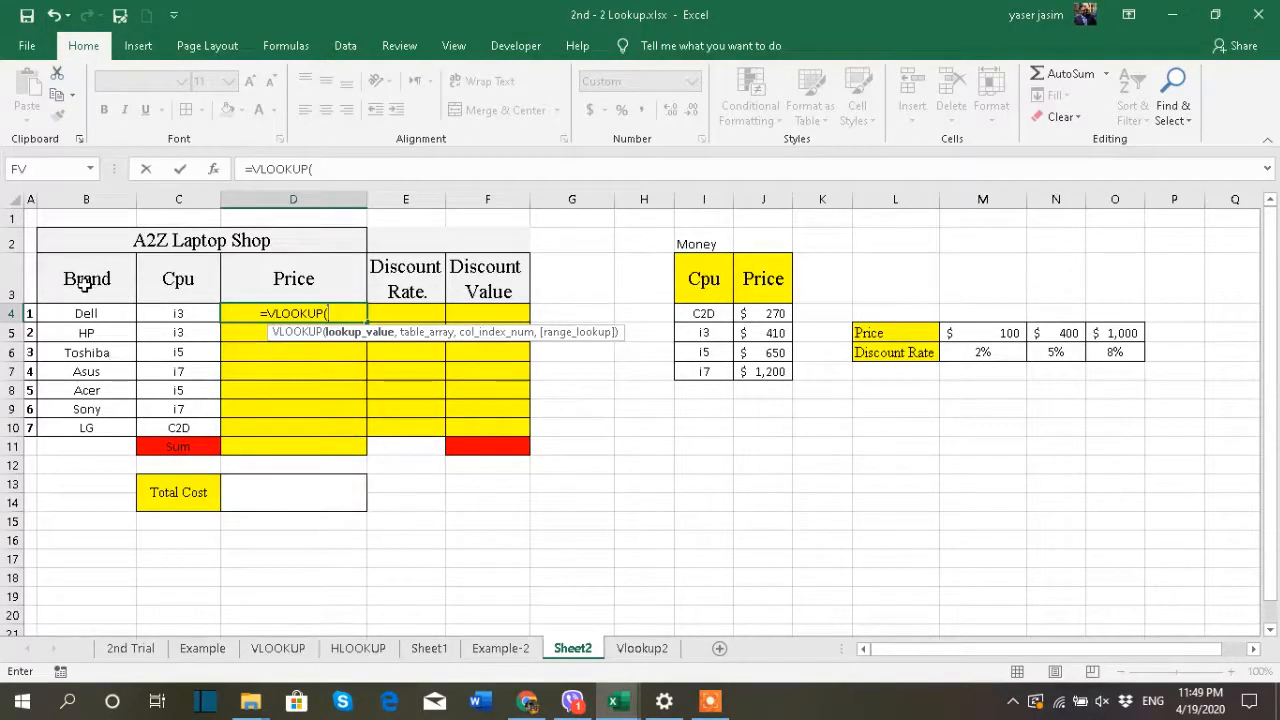
click(198, 315)
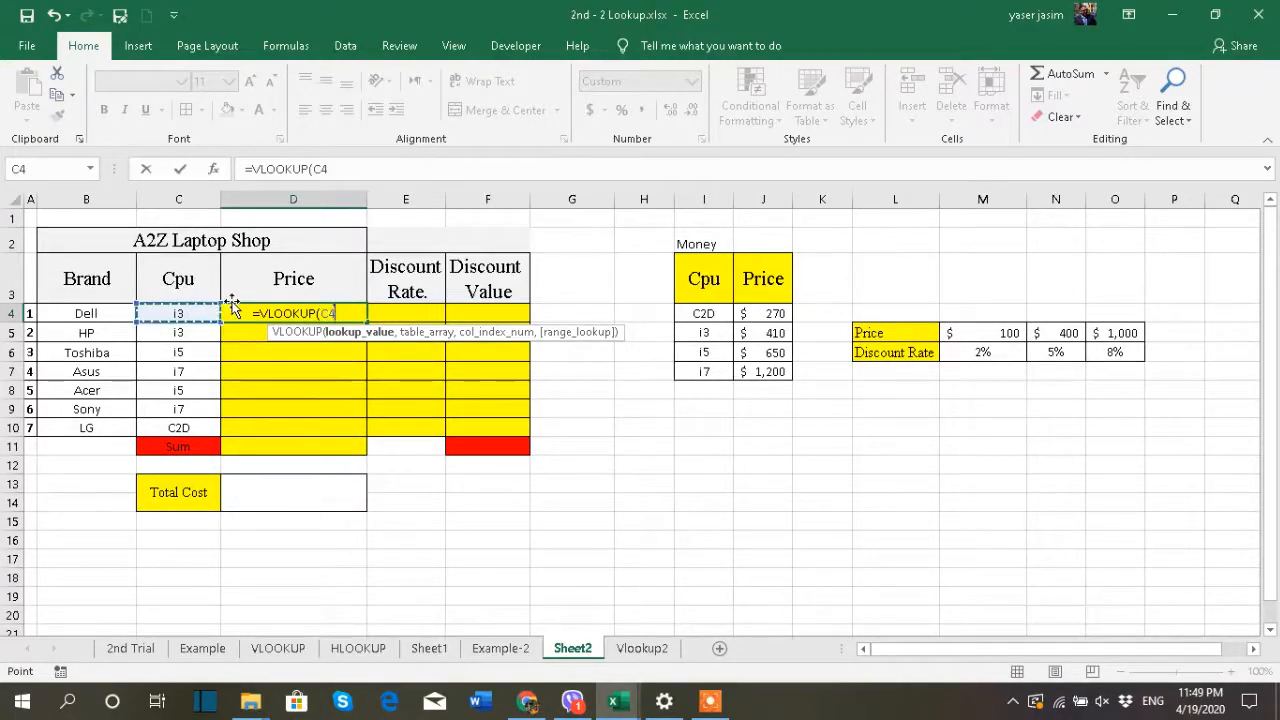
text(,)
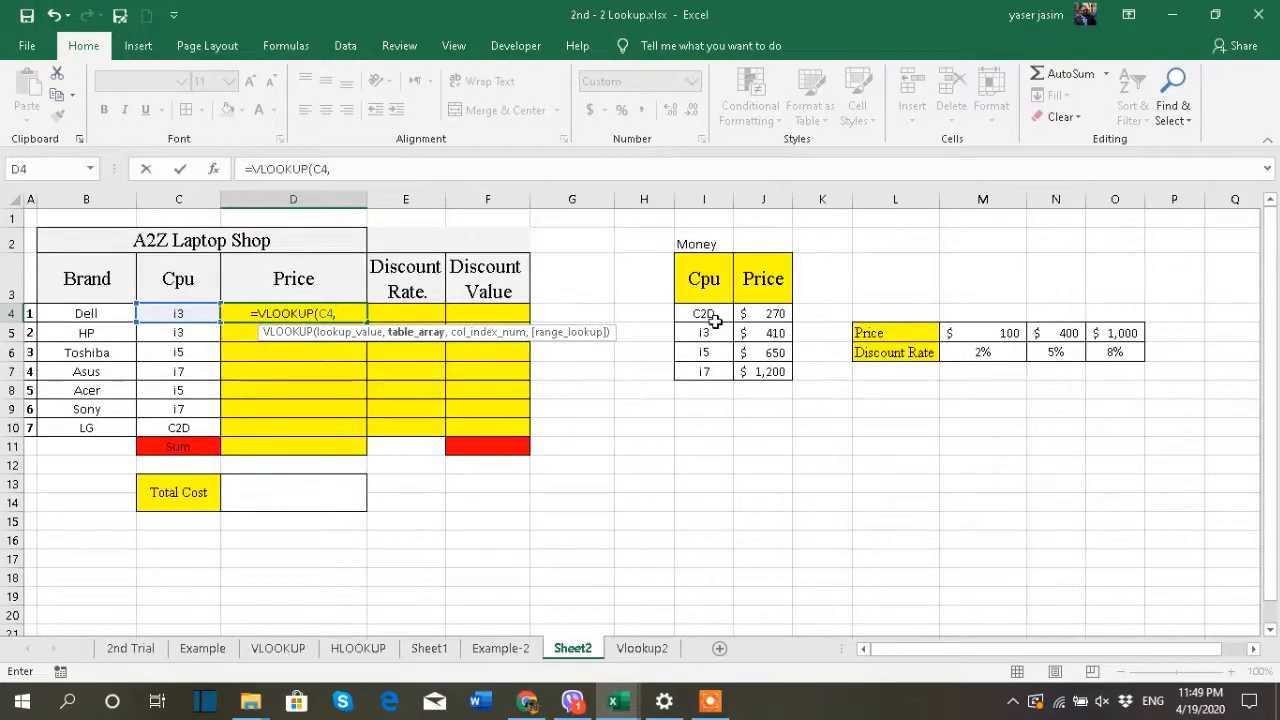
text(mo)
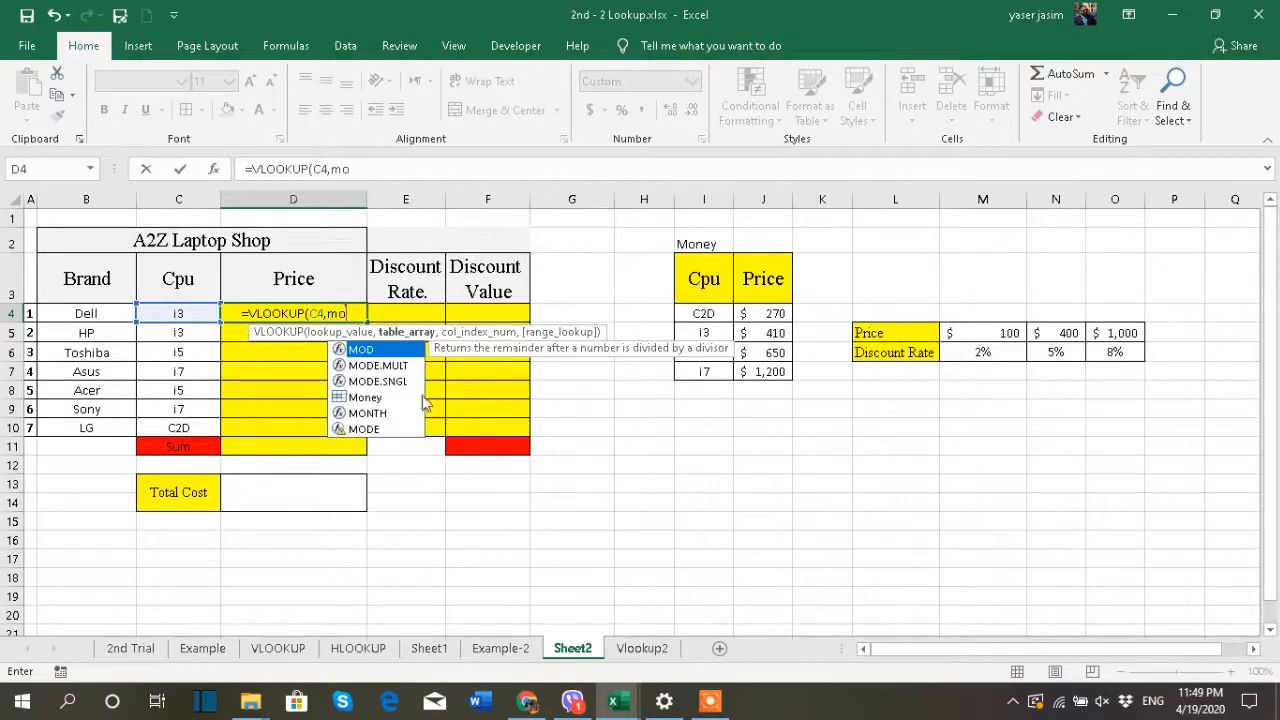
double_click(365, 397)
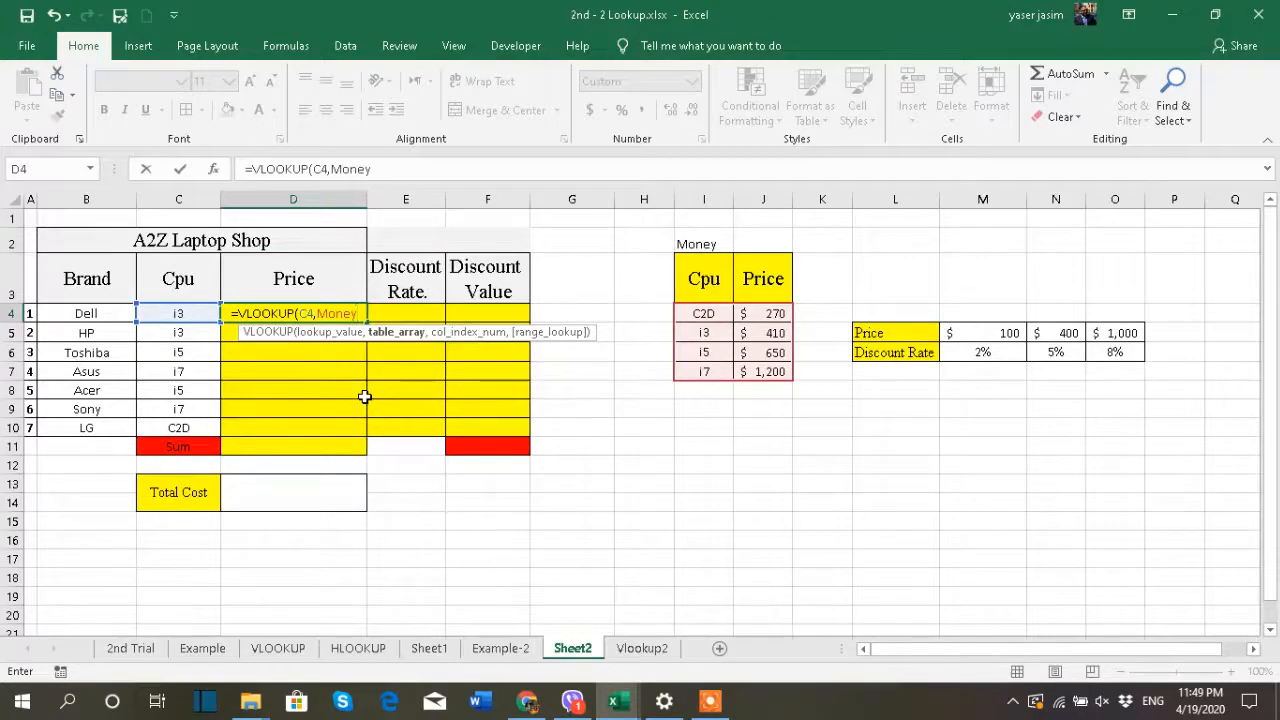
text(,)
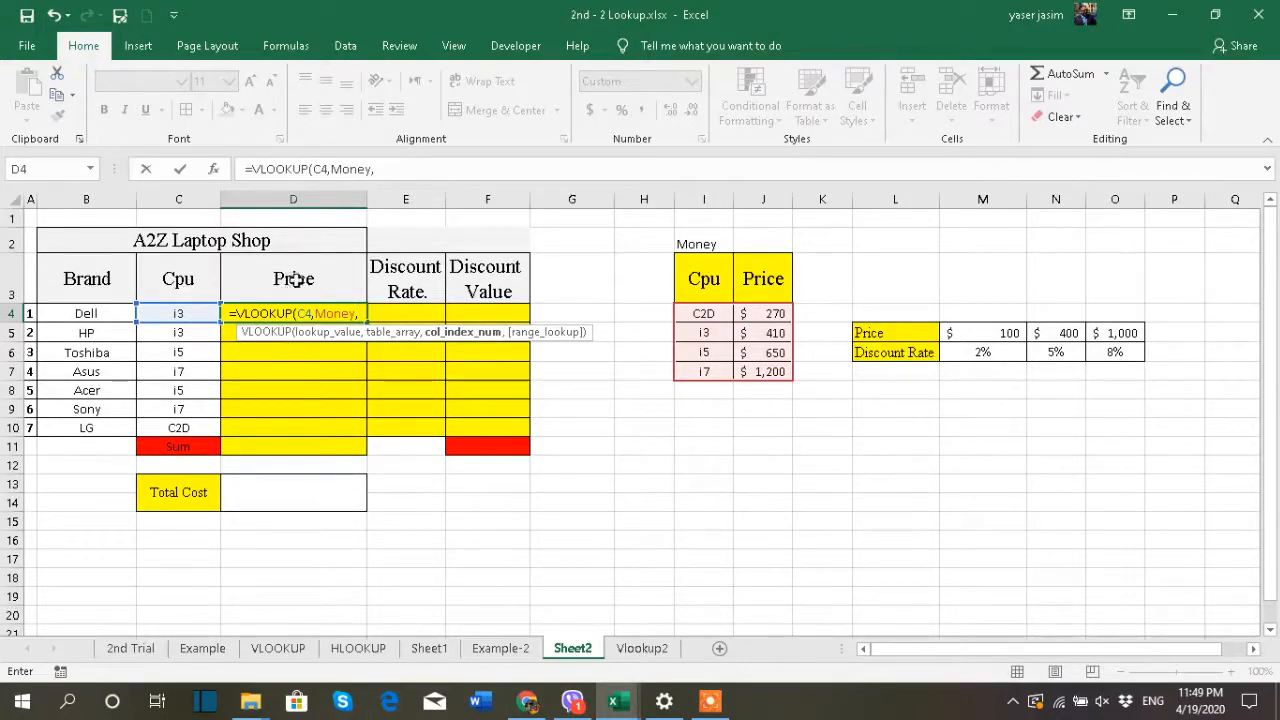
text(2)
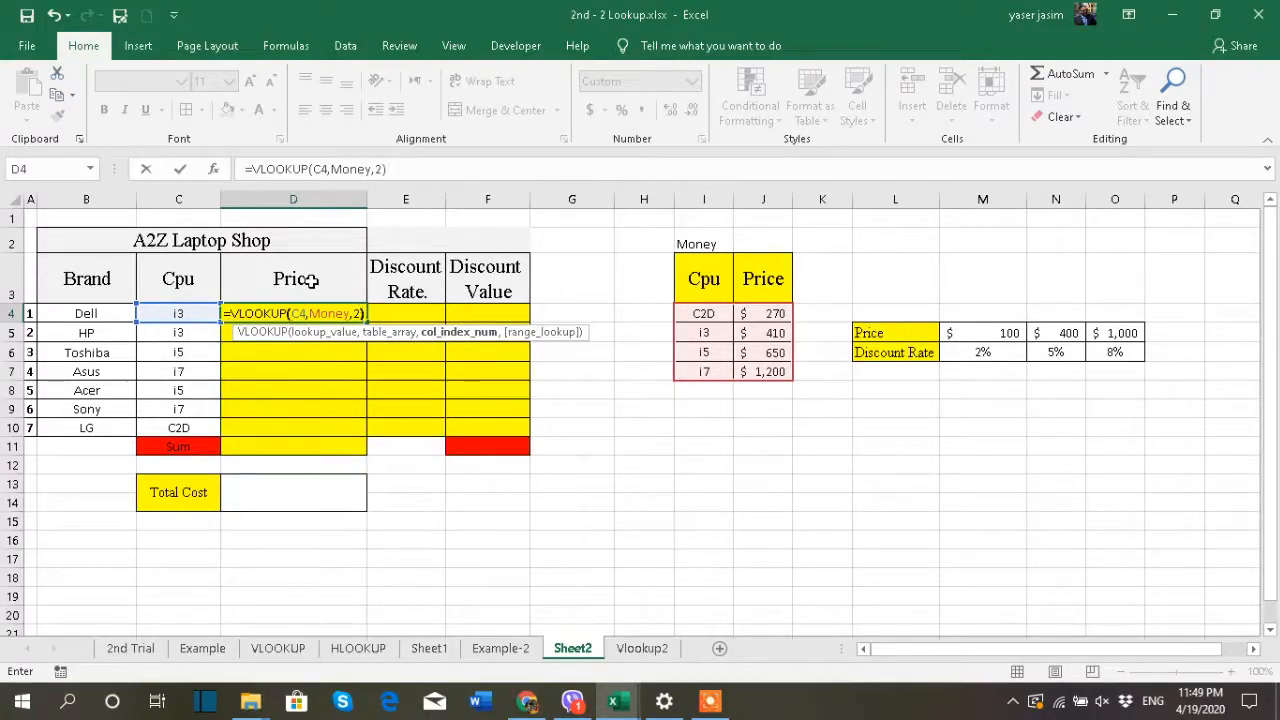
text())
key(ctrl+Return)
key(Down)
click(294, 314)
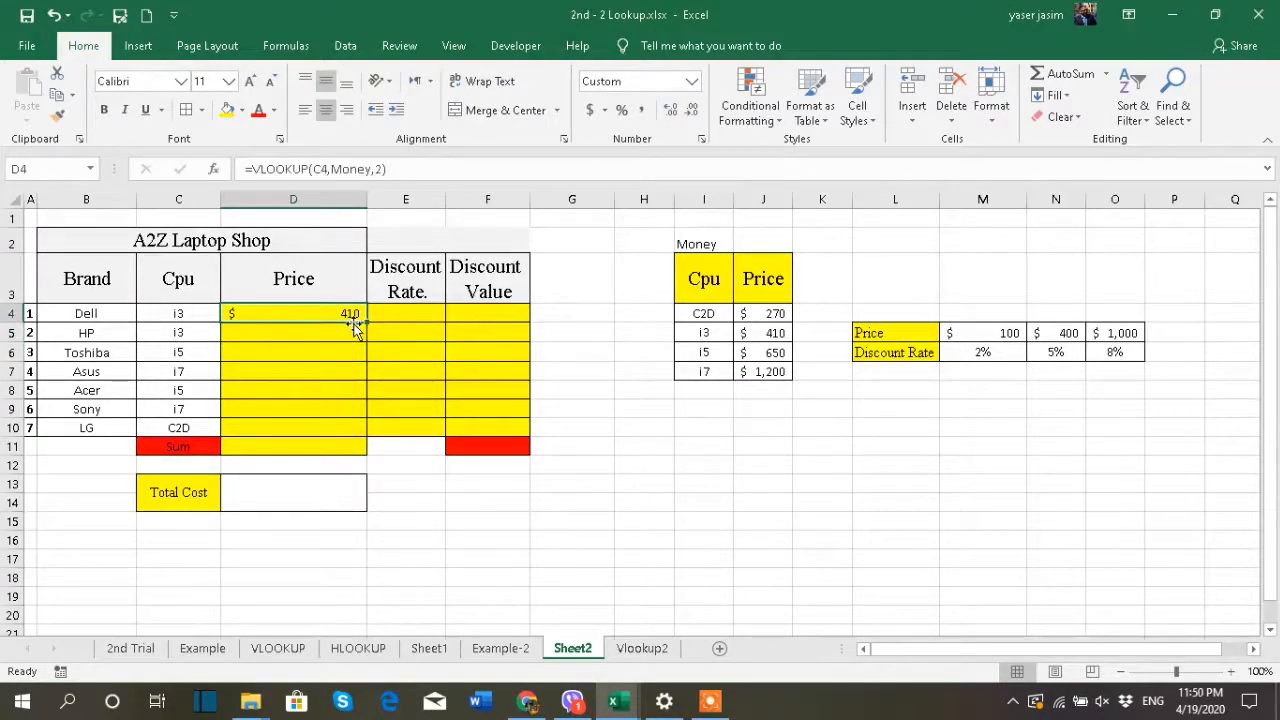
Fill the price formula from D4 down through D10 and check the copied formulas.
drag(367, 323, 365, 431)
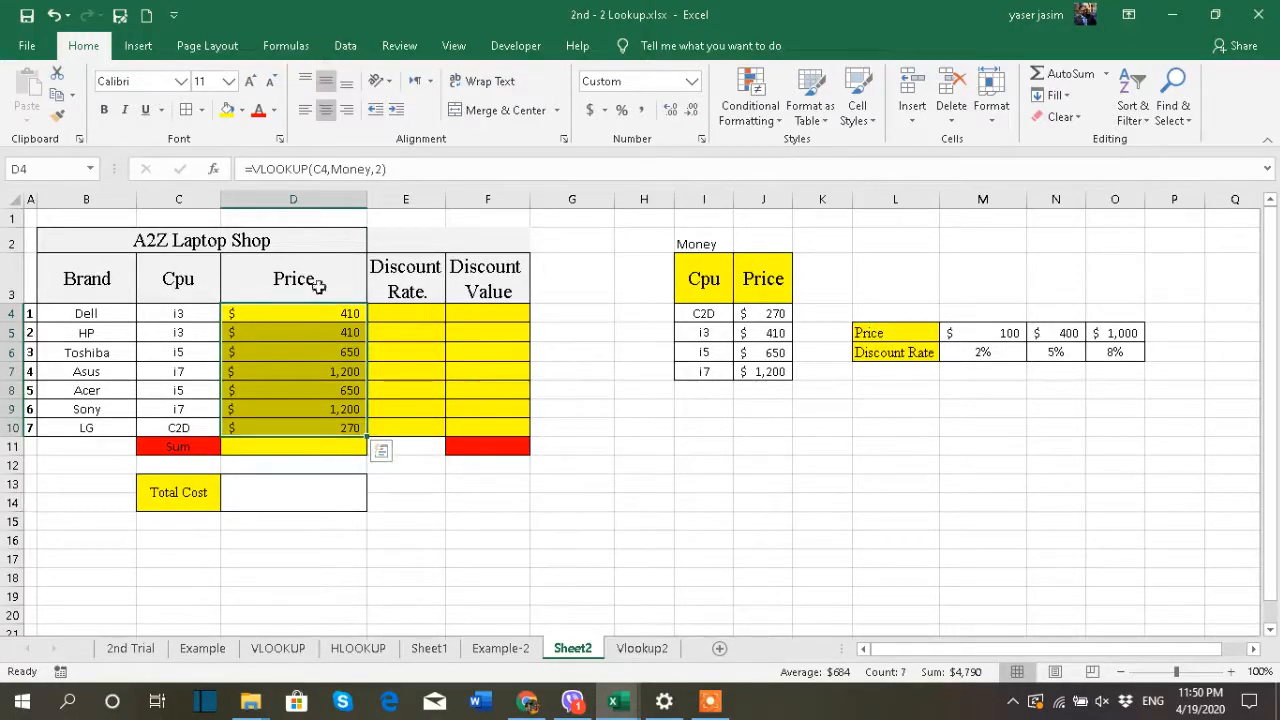
click(315, 331)
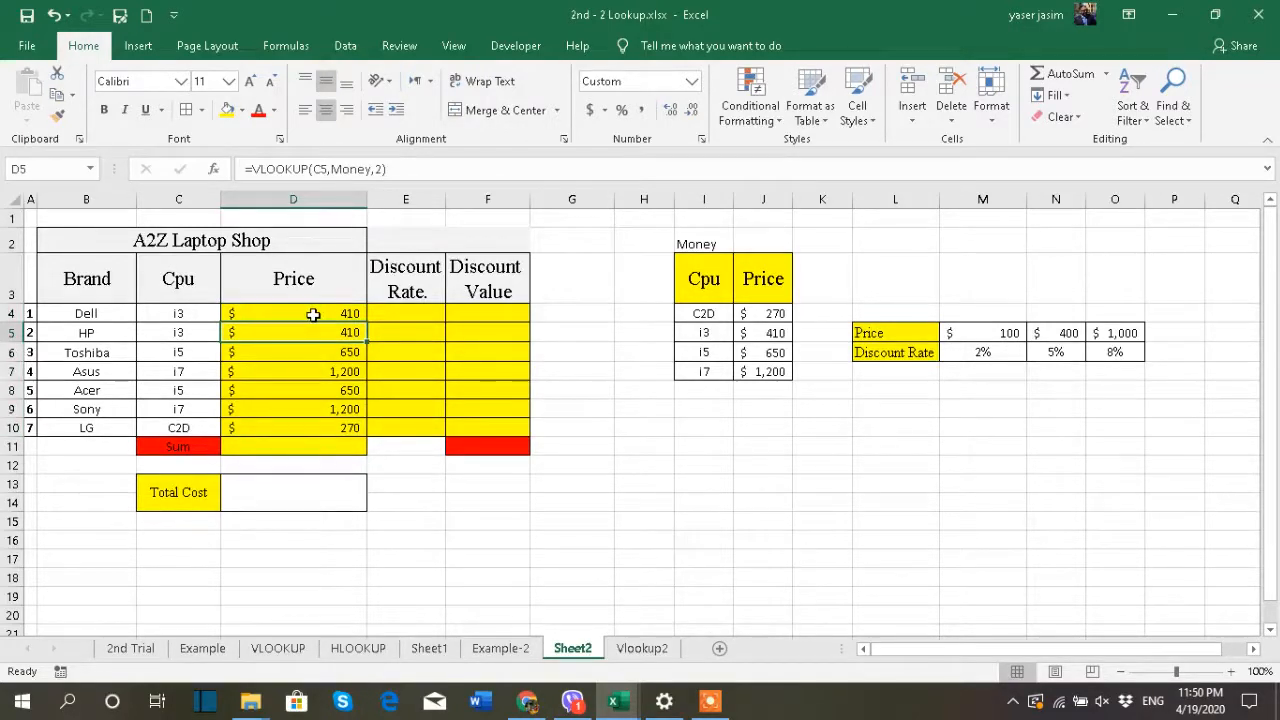
click(316, 295)
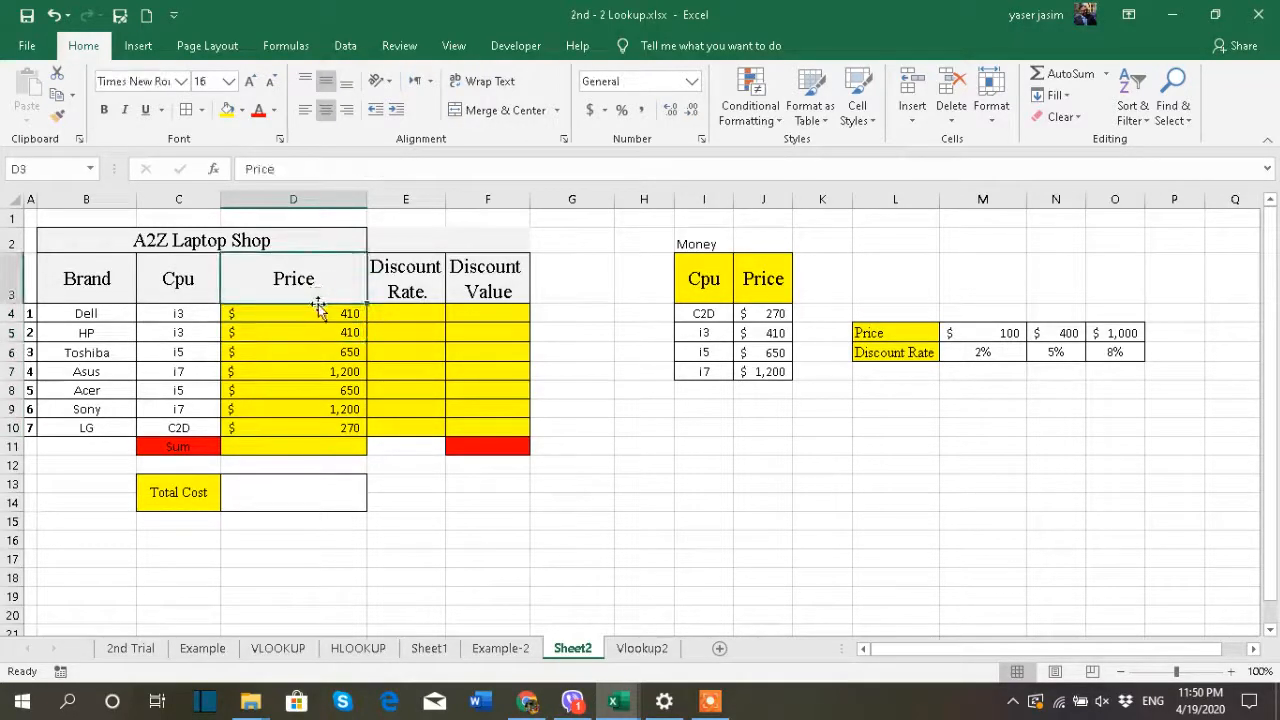
click(322, 315)
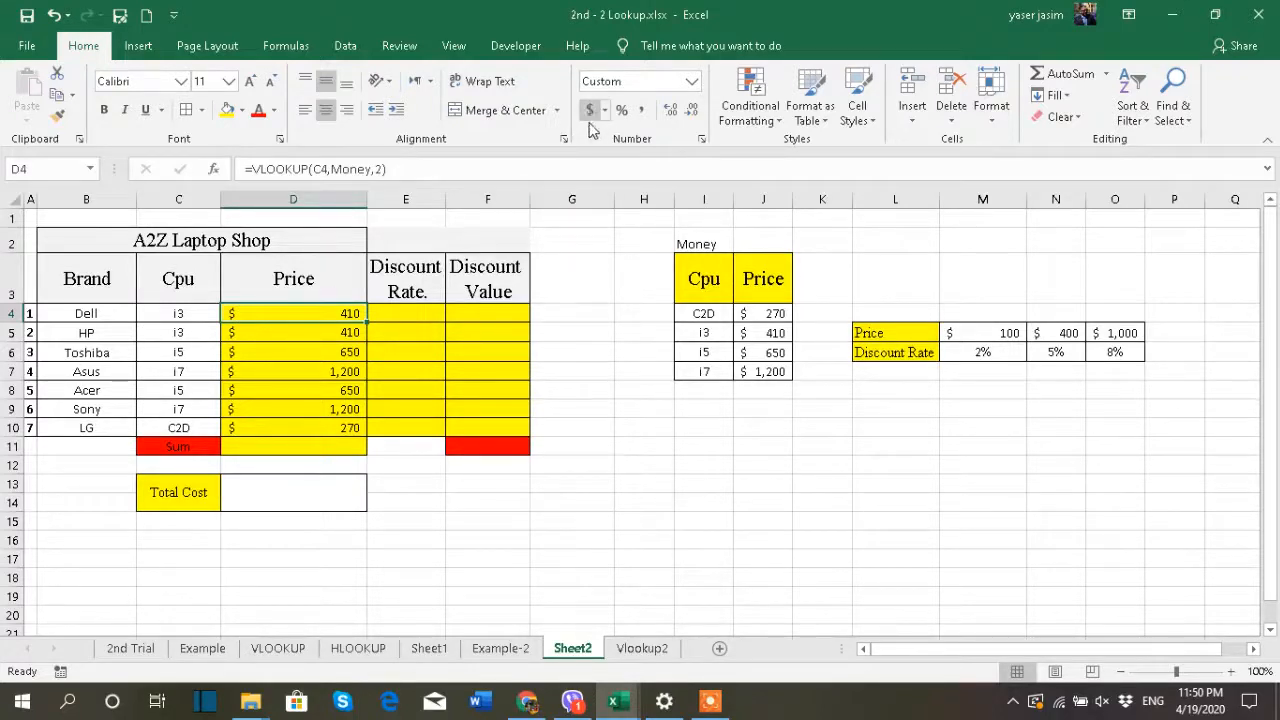
click(396, 318)
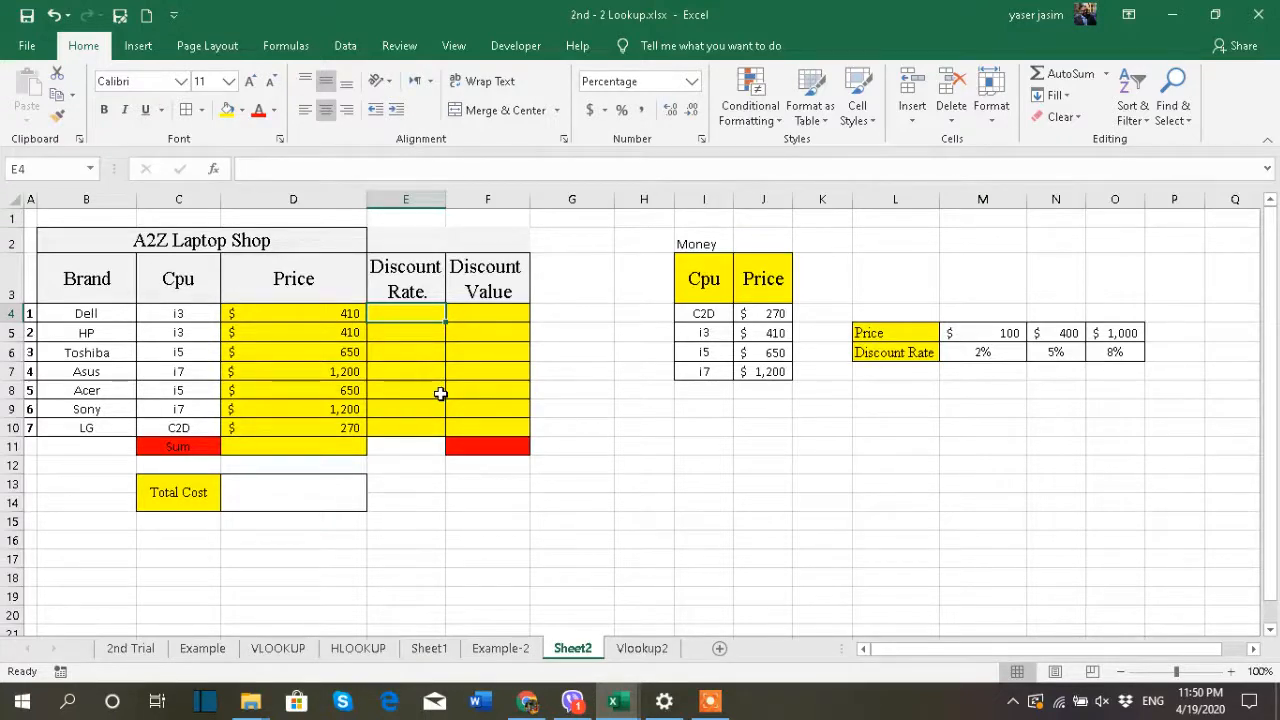
Clear the price formulas from D4:D10 in the laptop table.
drag(300, 311, 313, 427)
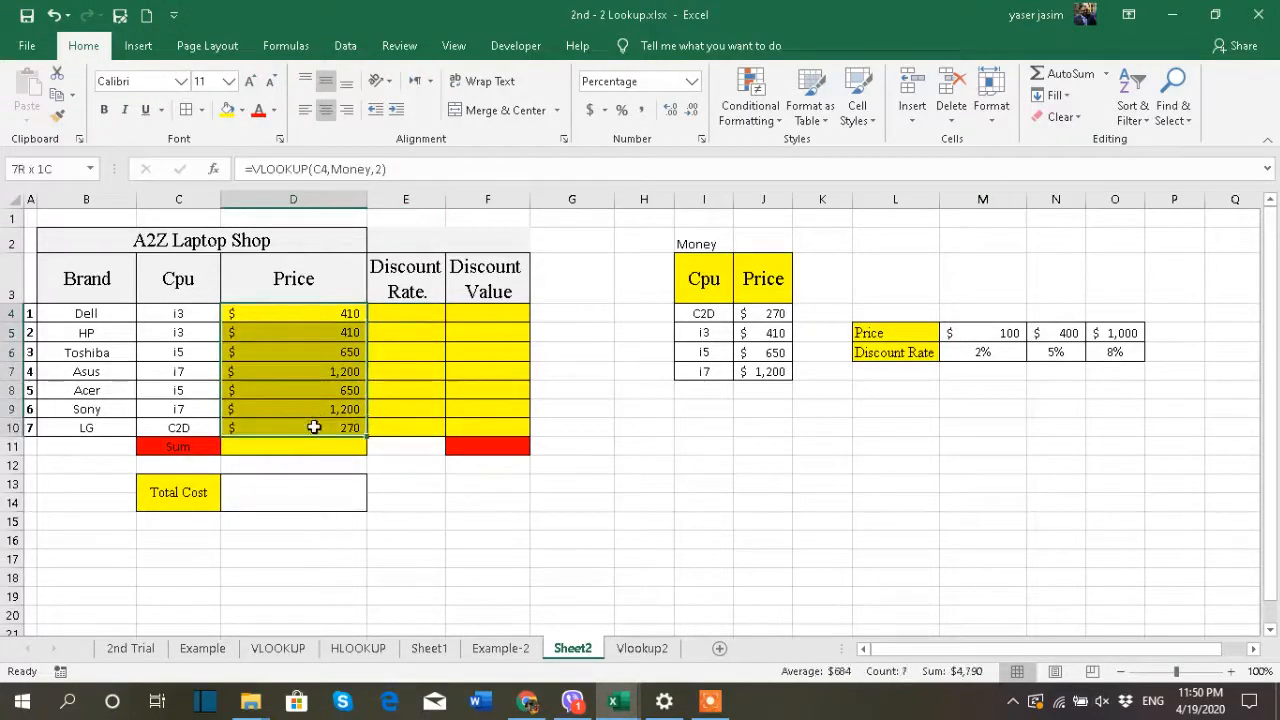
key(Delete)
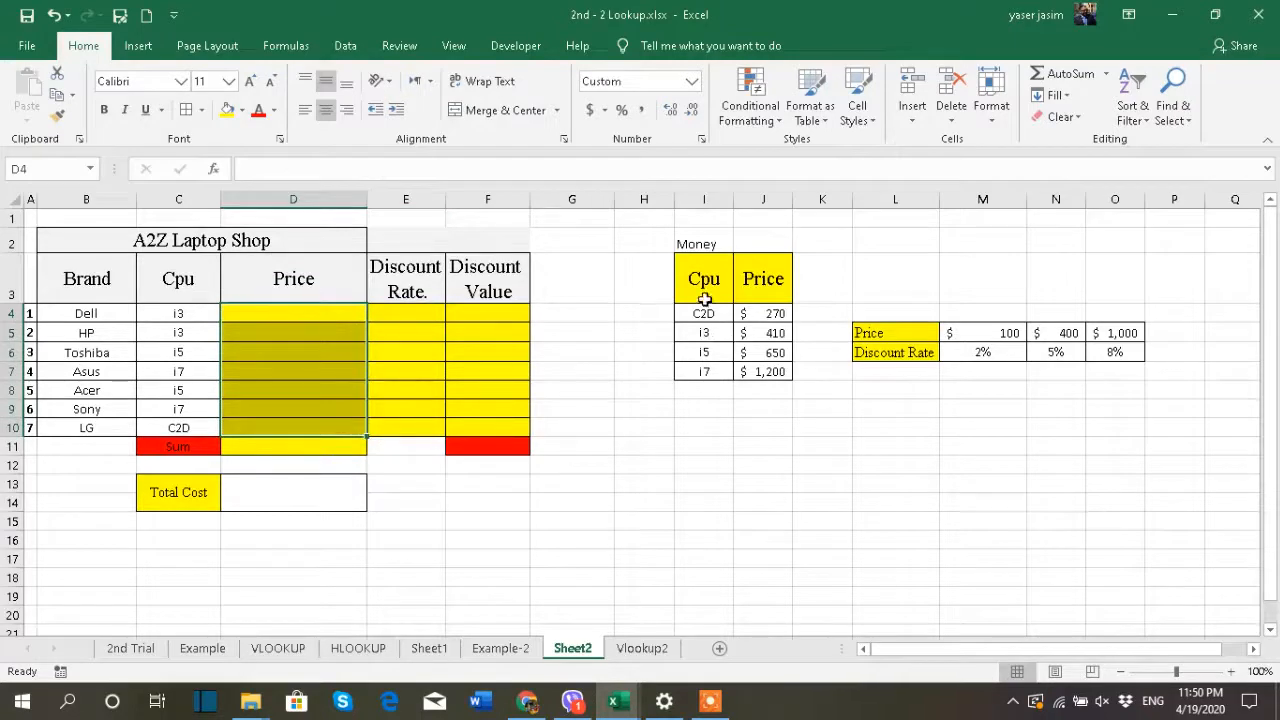
drag(703, 316, 750, 371)
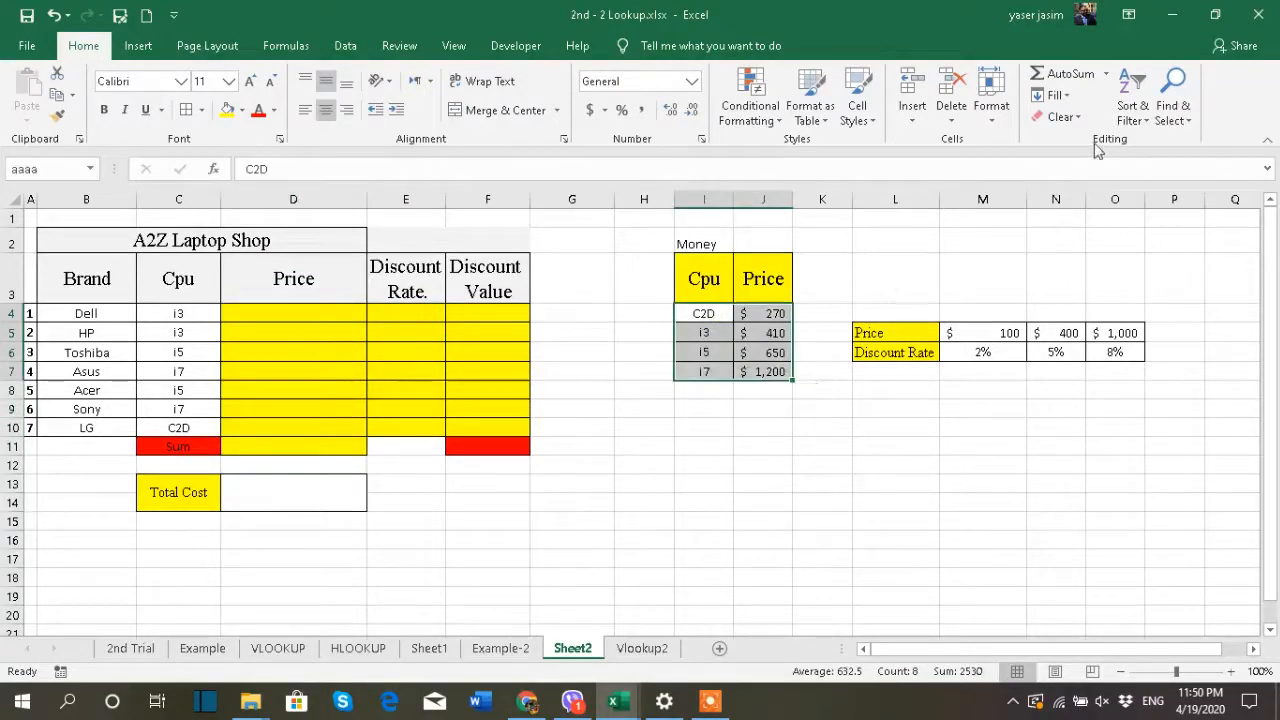
click(1140, 125)
click(726, 500)
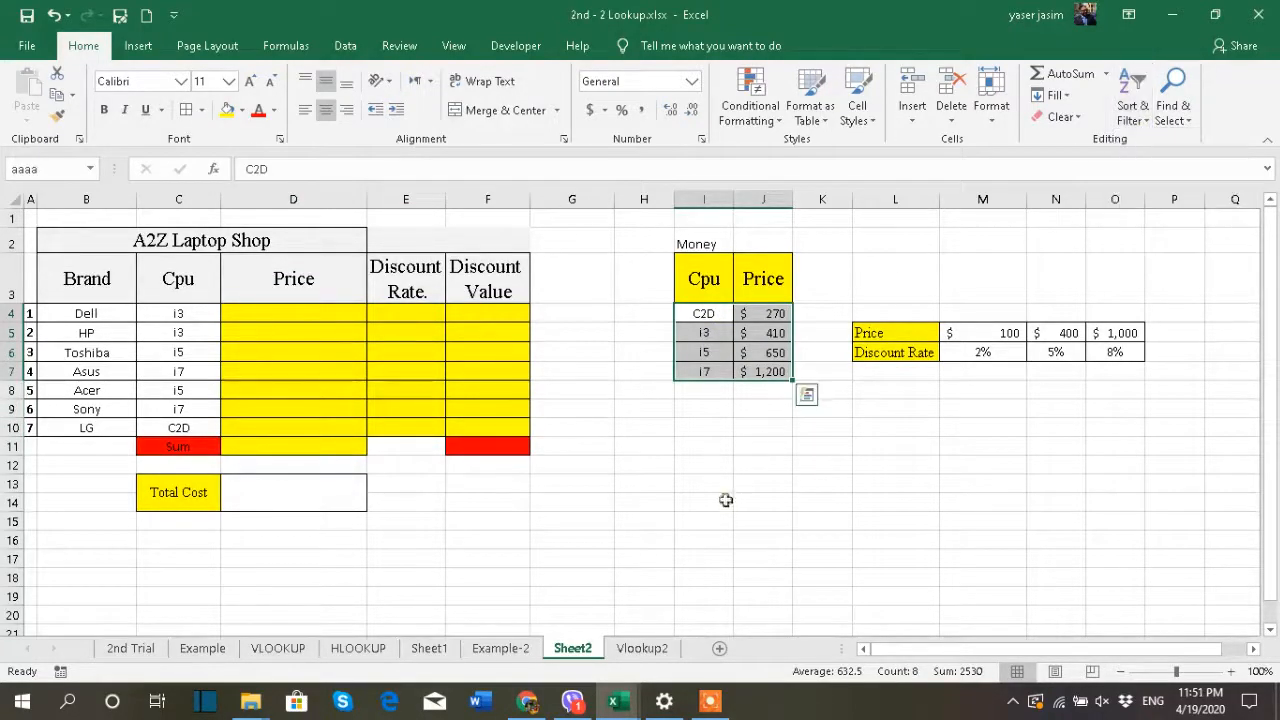
click(726, 481)
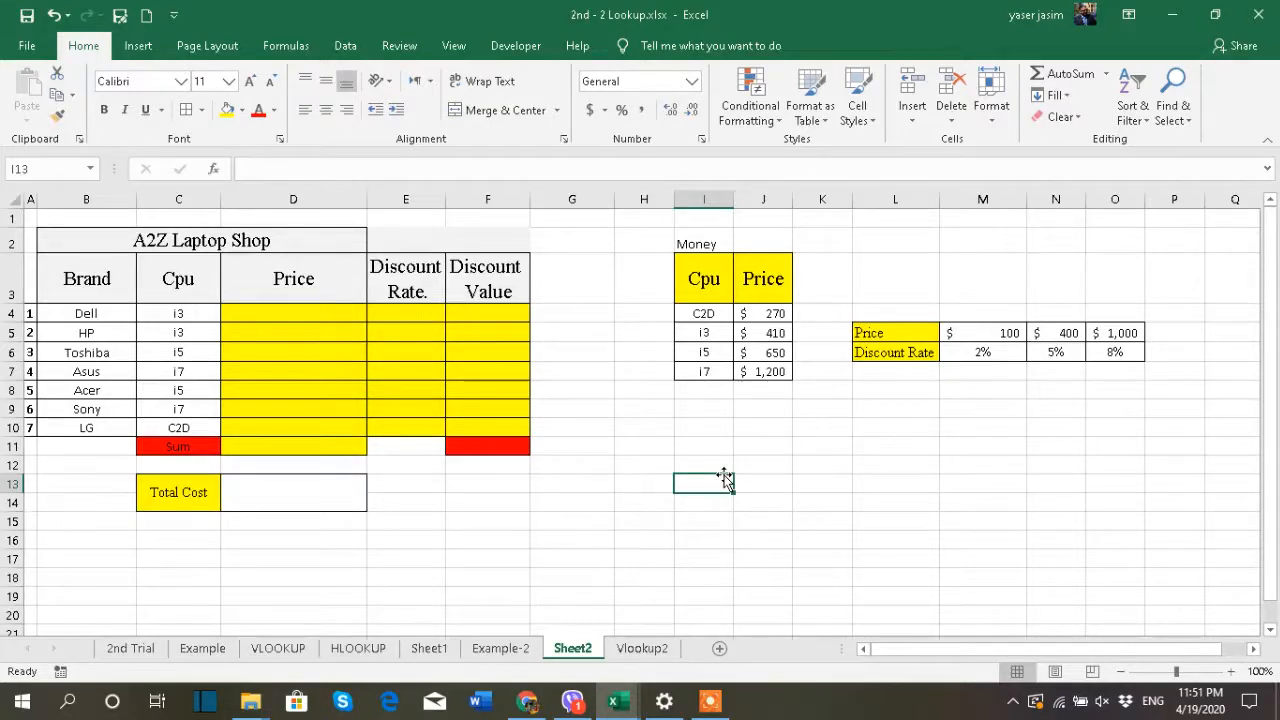
Begin a VLOOKUP formula in D4 with C4 as lookup value, Money as table array and 2 as column index.
click(316, 313)
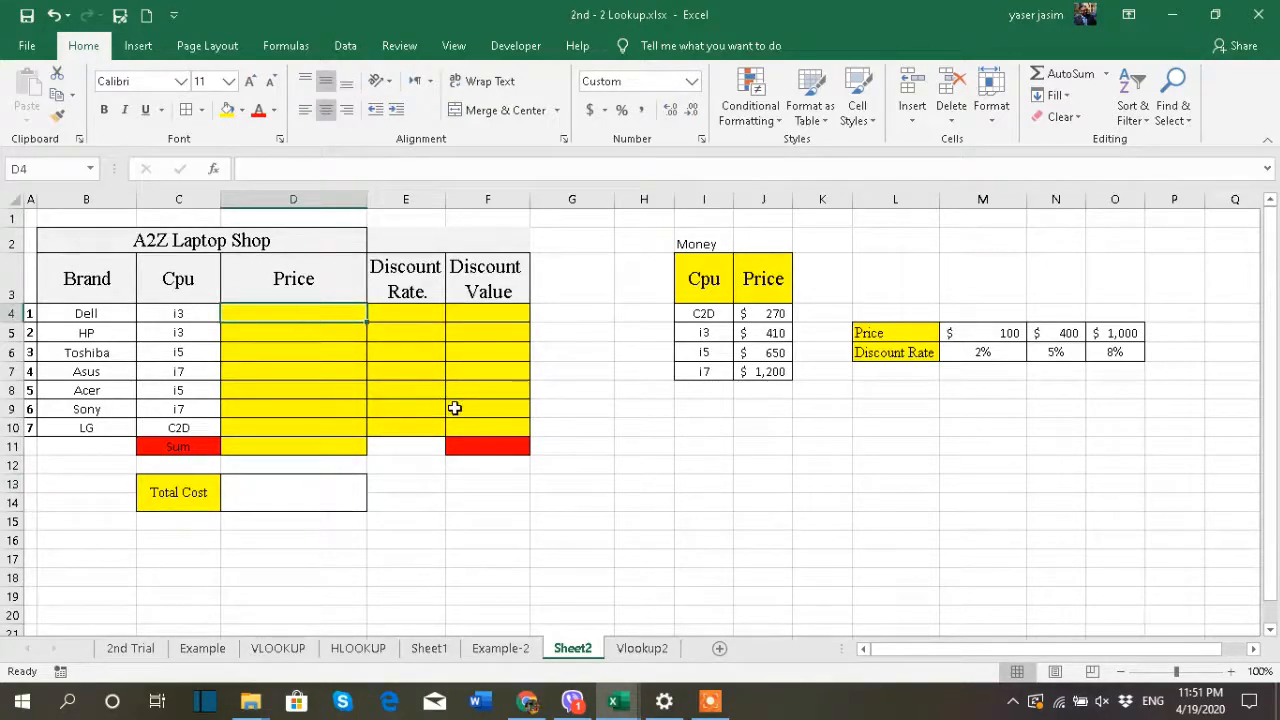
text(=vlo)
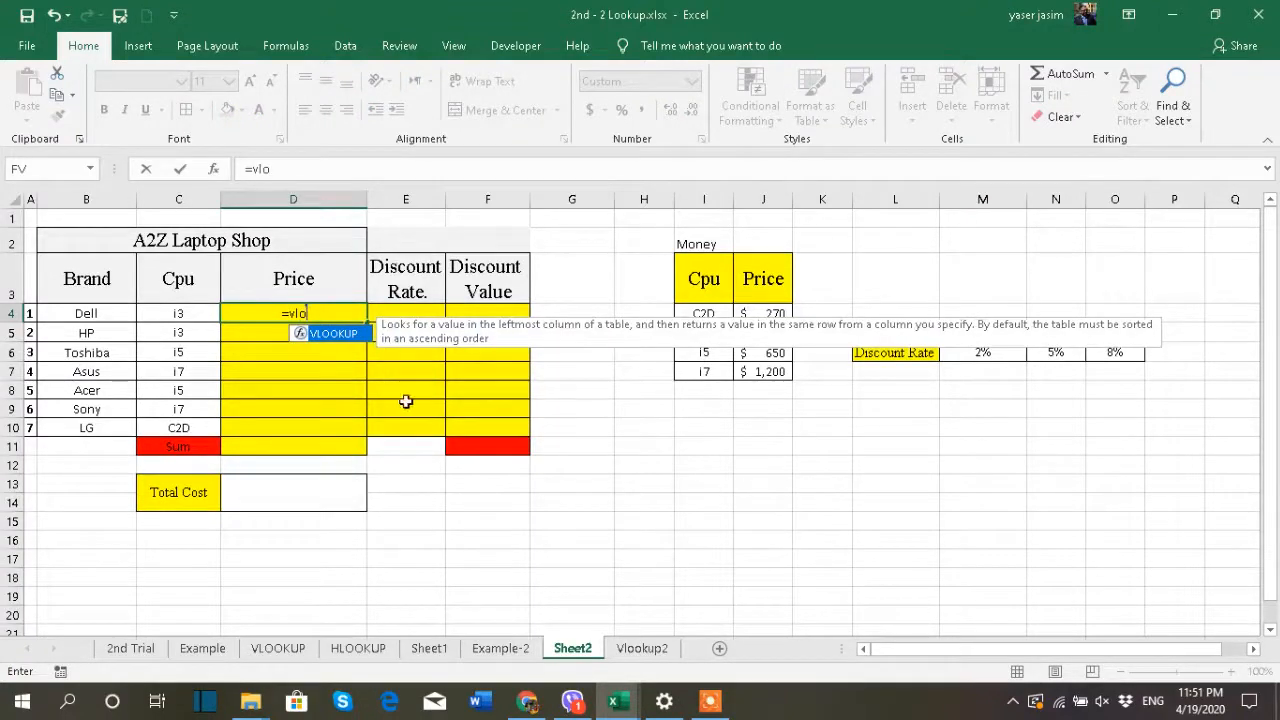
double_click(334, 337)
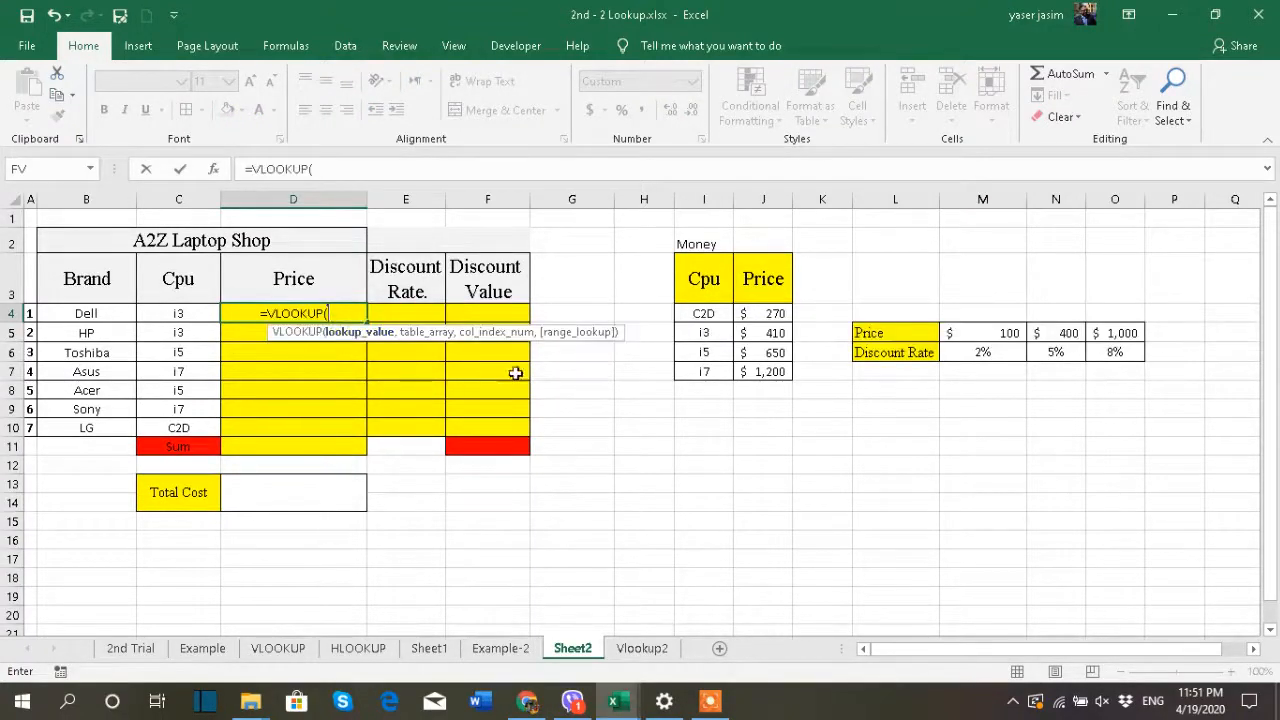
click(193, 313)
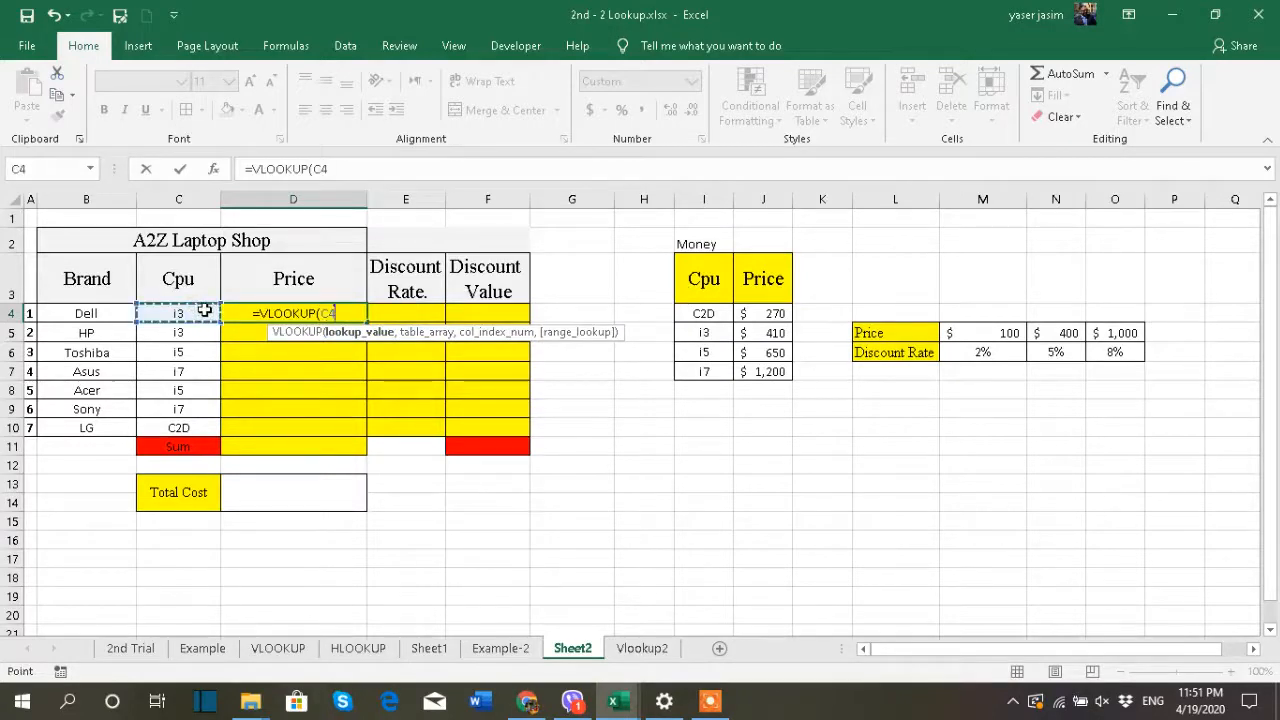
text(,)
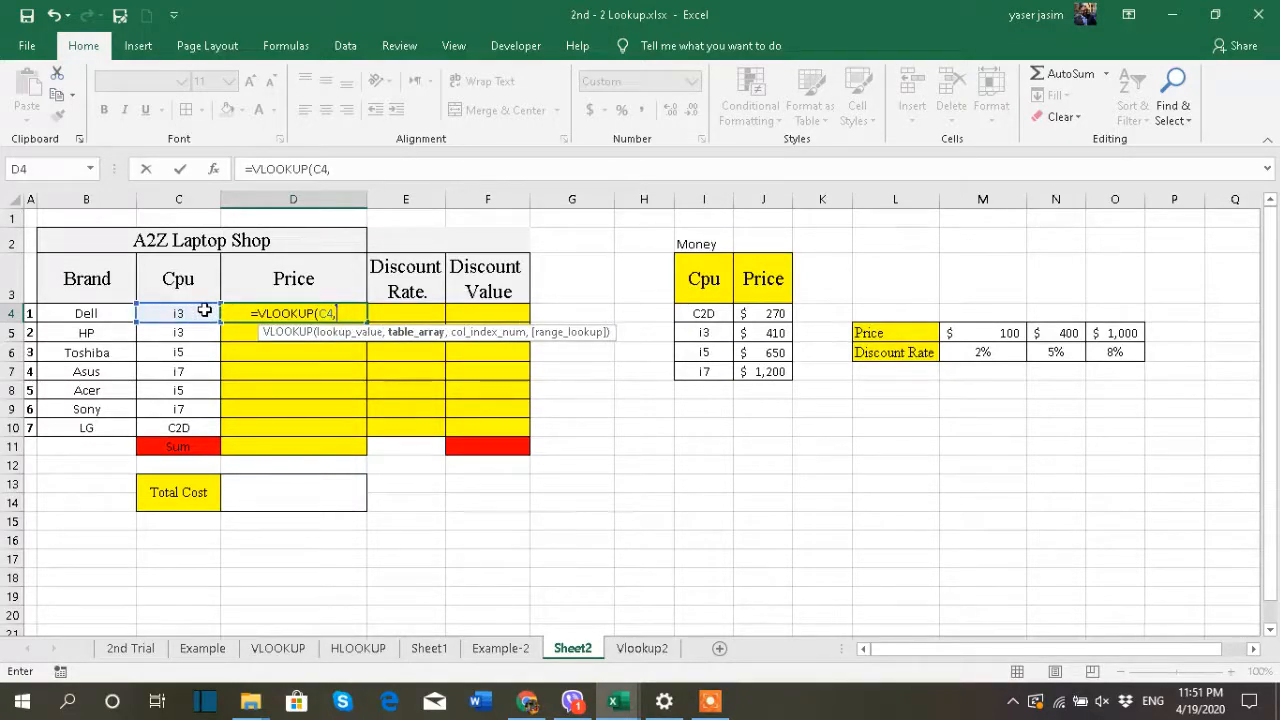
text(mo)
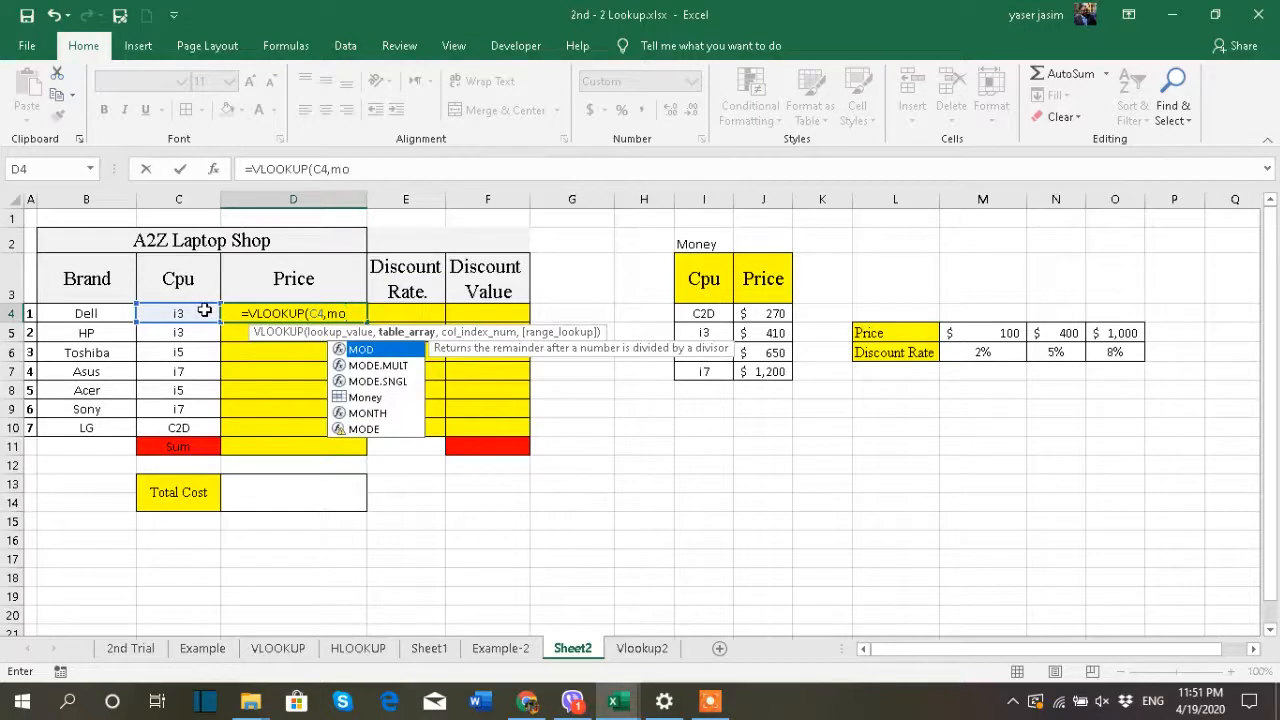
text(ne)
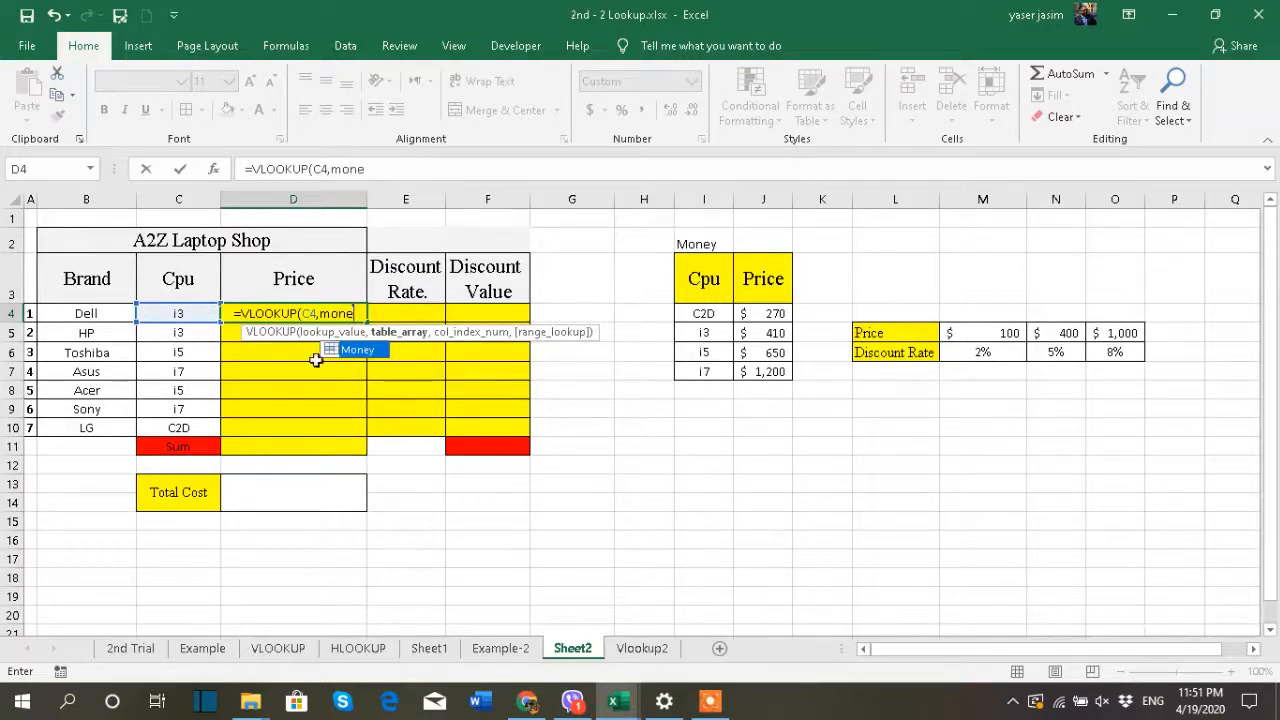
double_click(355, 350)
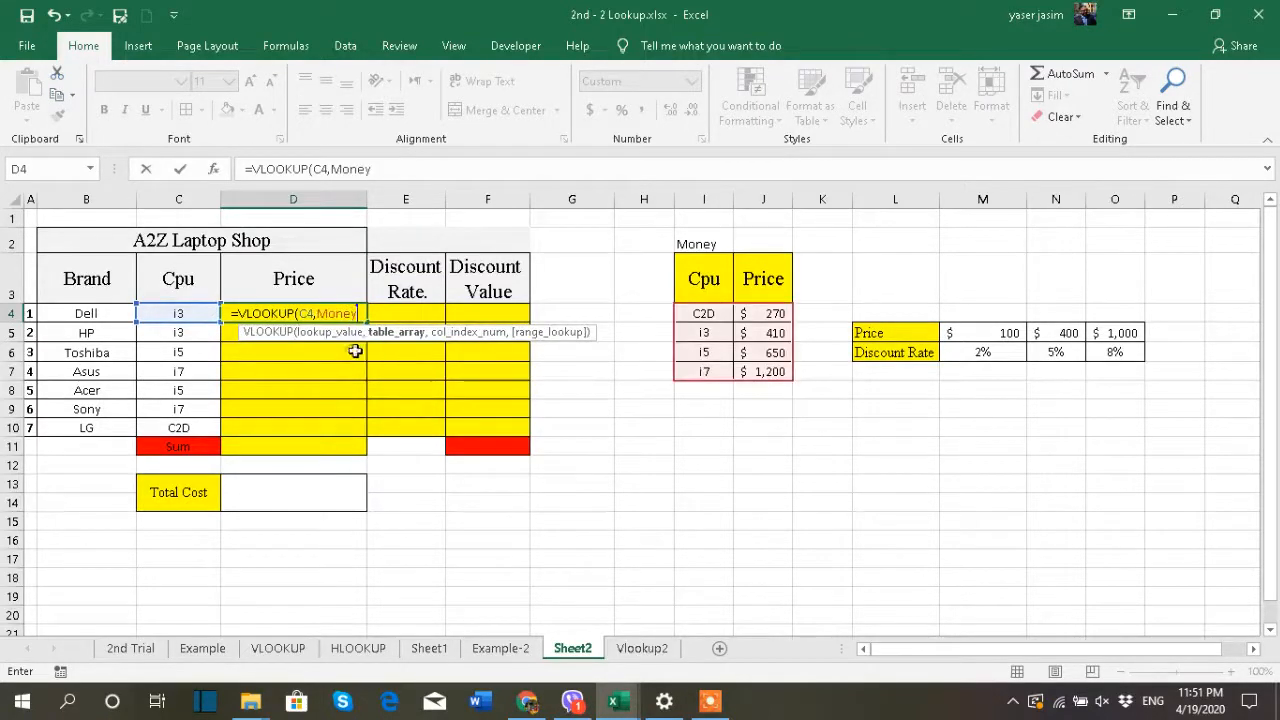
text(,)
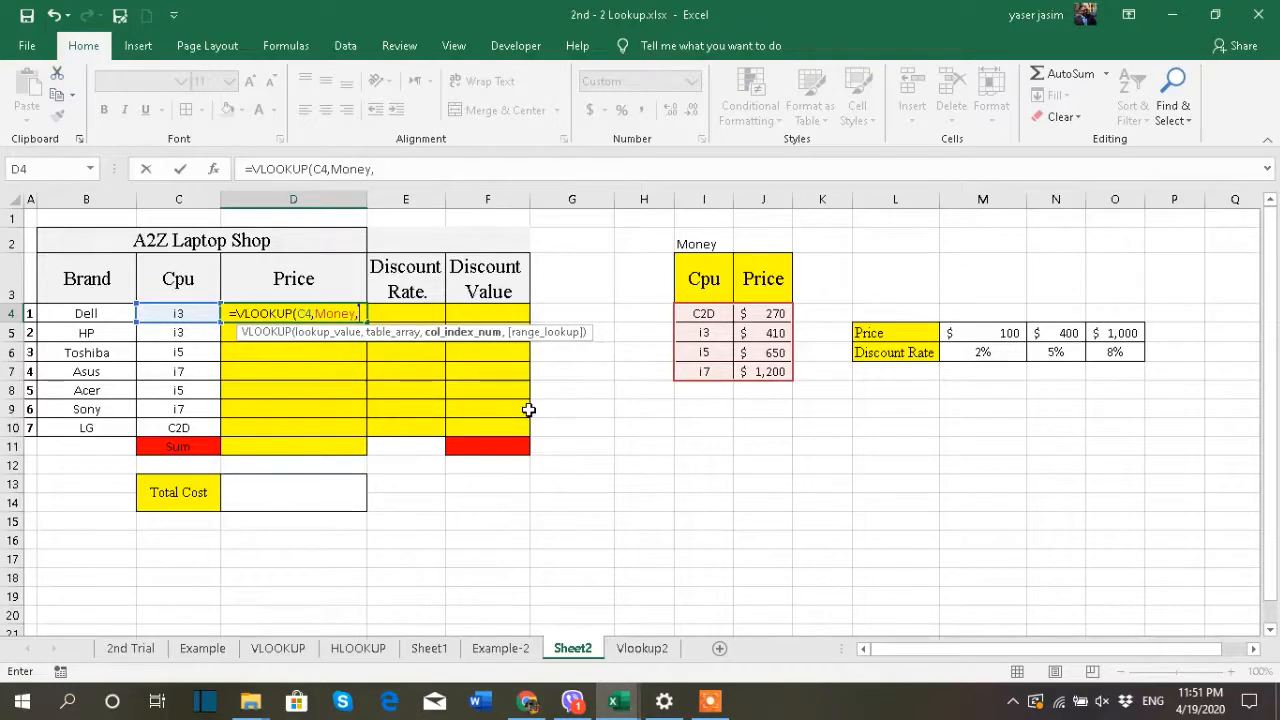
text(2)
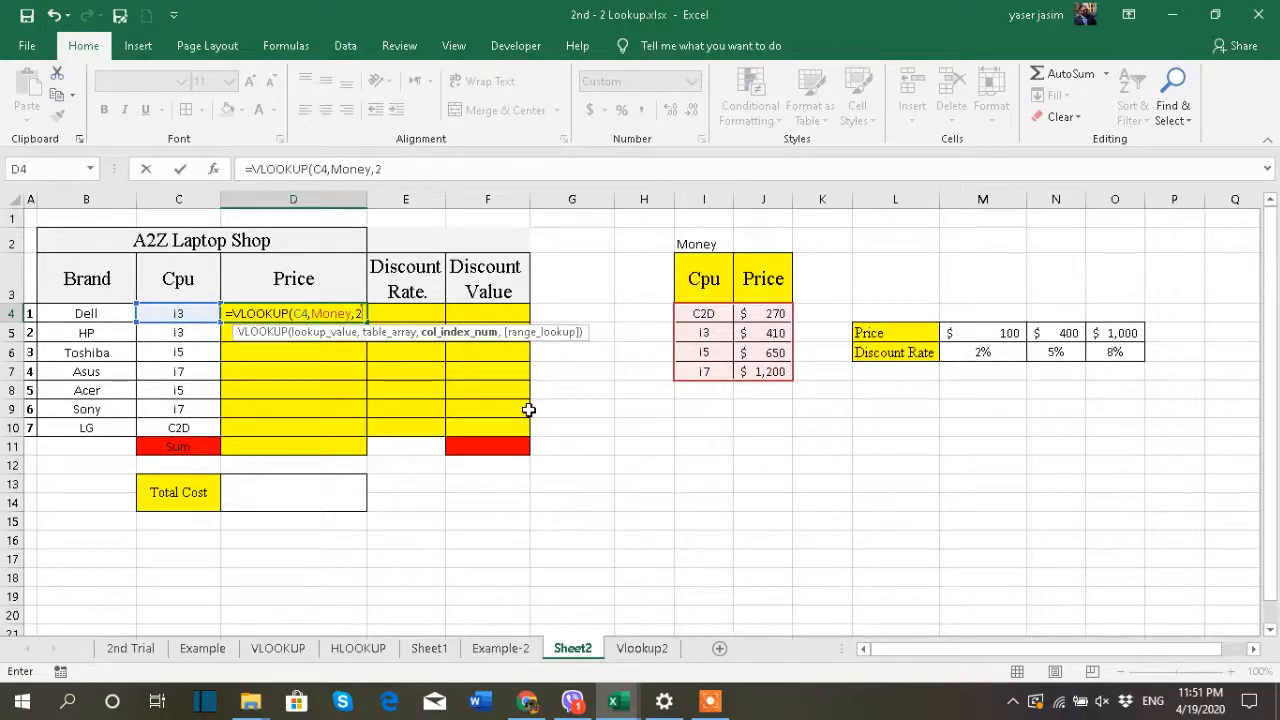
Complete the Dell price formula with exact-match range lookup 0, giving =VLOOKUP(C4,Money,2,0) in D4.
text(,)
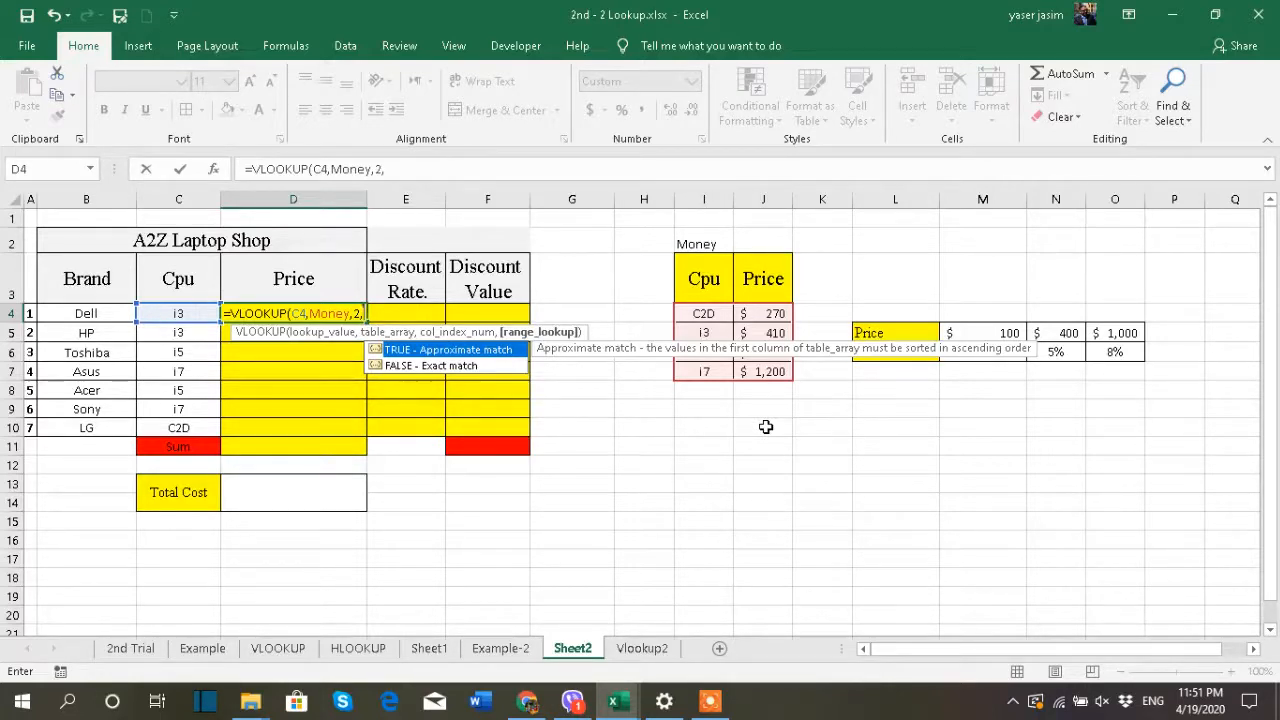
text(0)
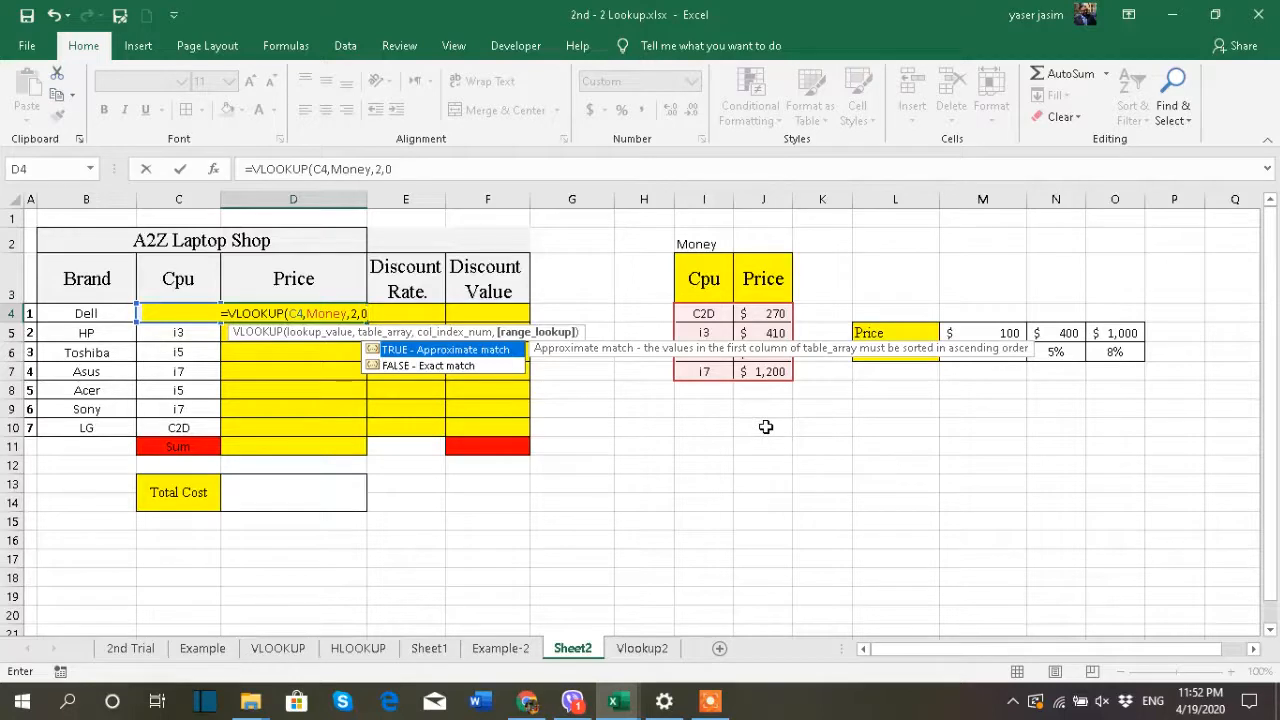
key(BackSpace)
text(1)
key(BackSpace)
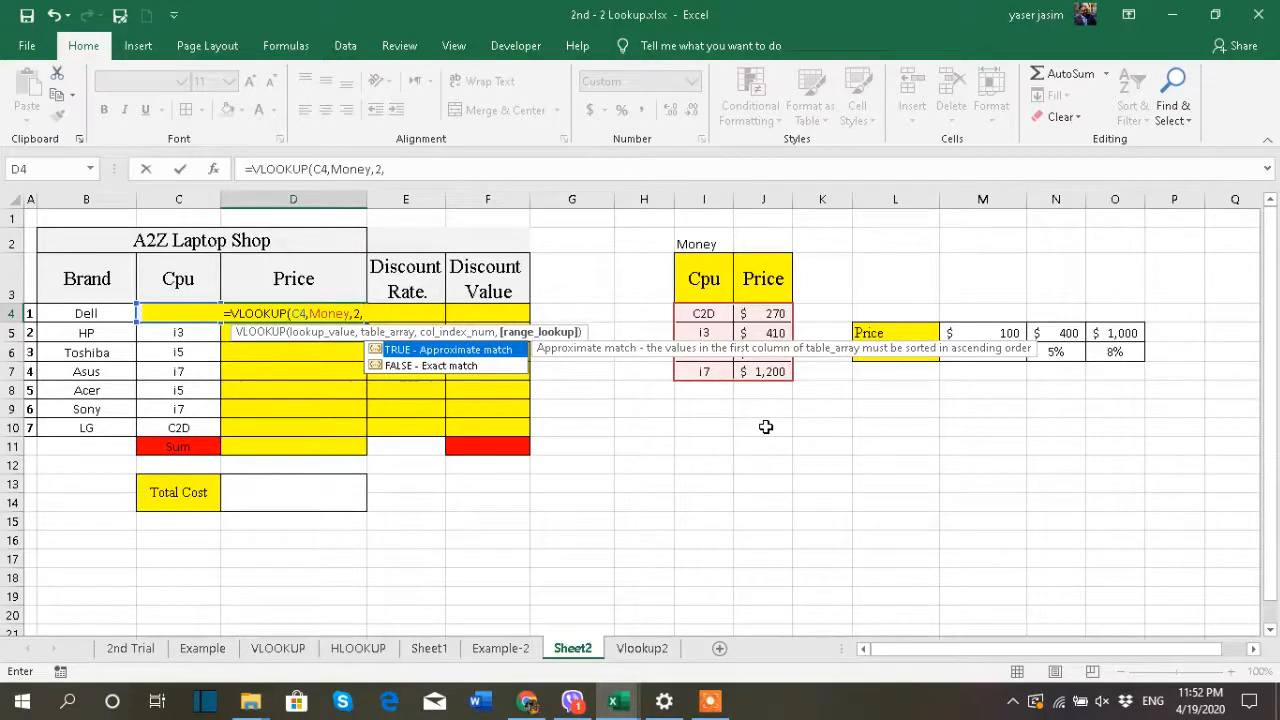
text(0)
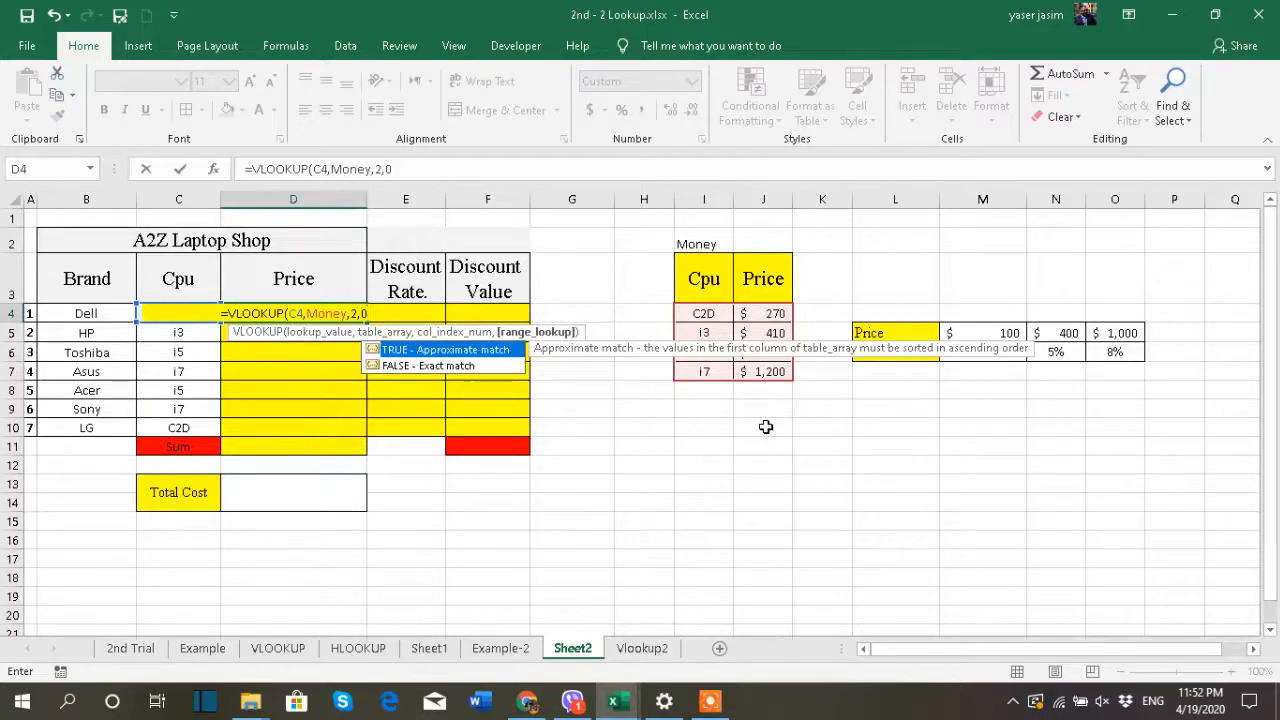
text())
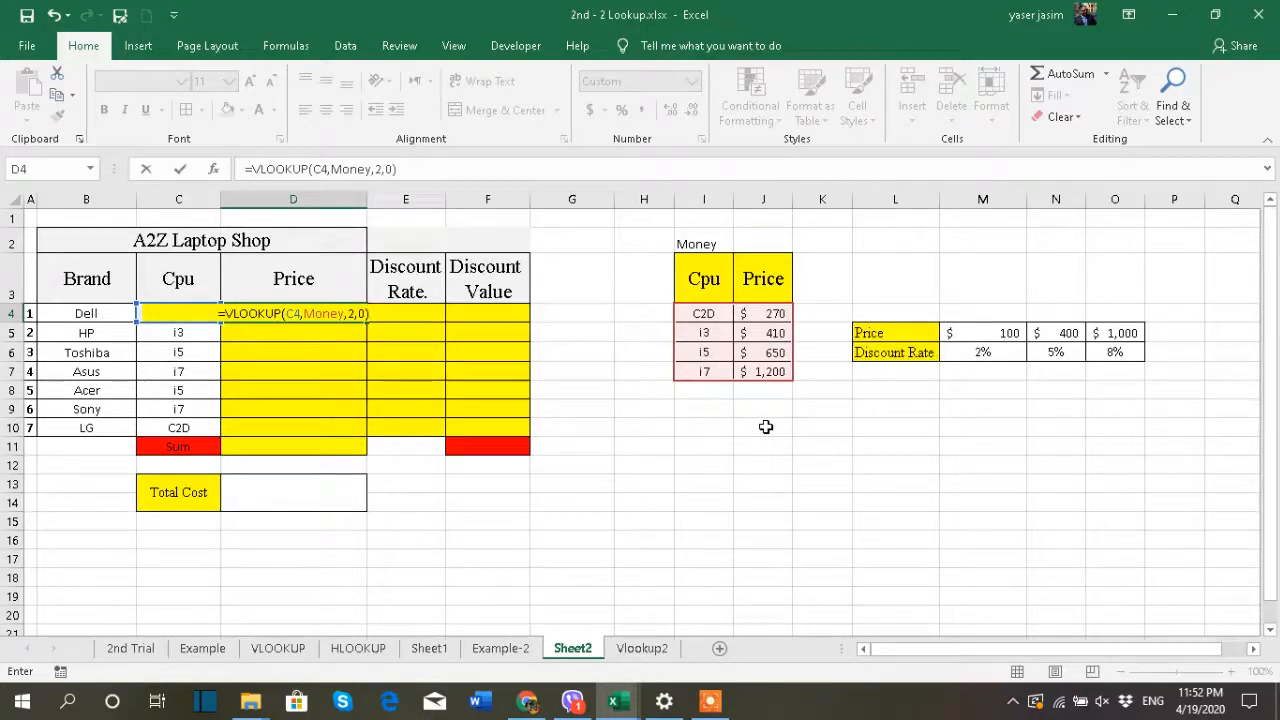
key(ctrl+Return)
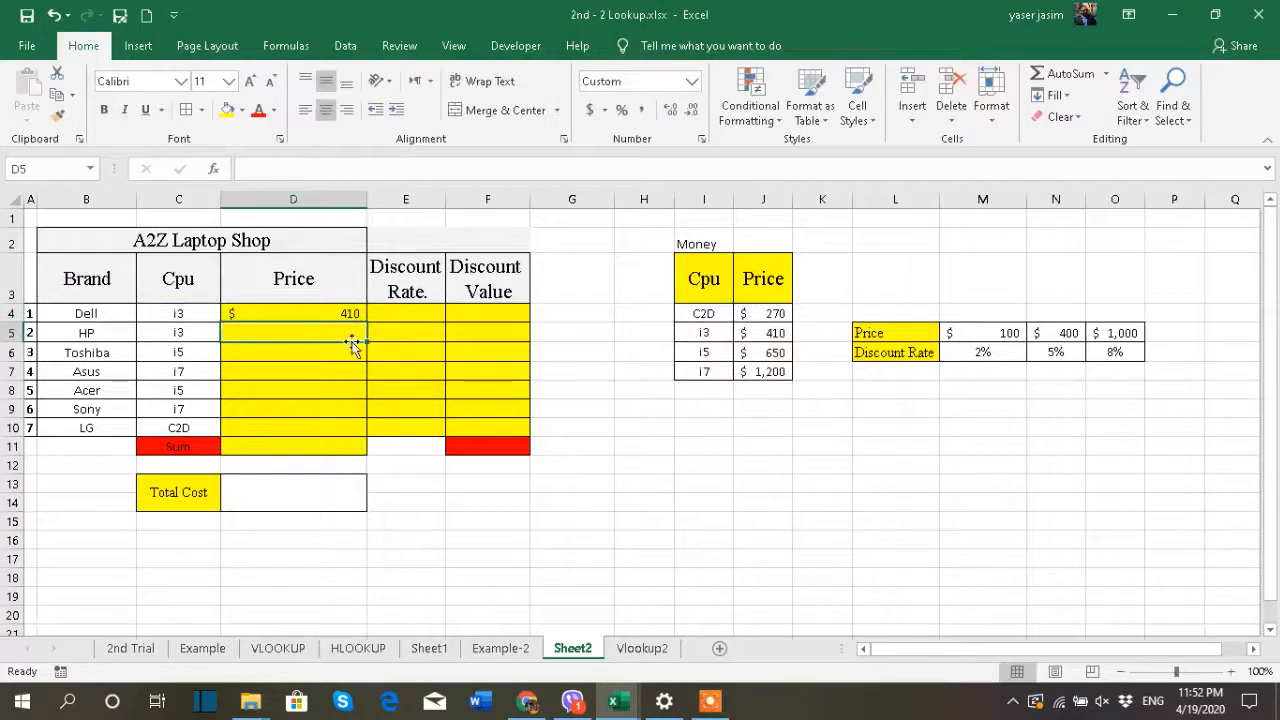
Fill the exact-match price formula from D4 down through D10 and compare it with the Cpu price table.
drag(367, 322, 356, 434)
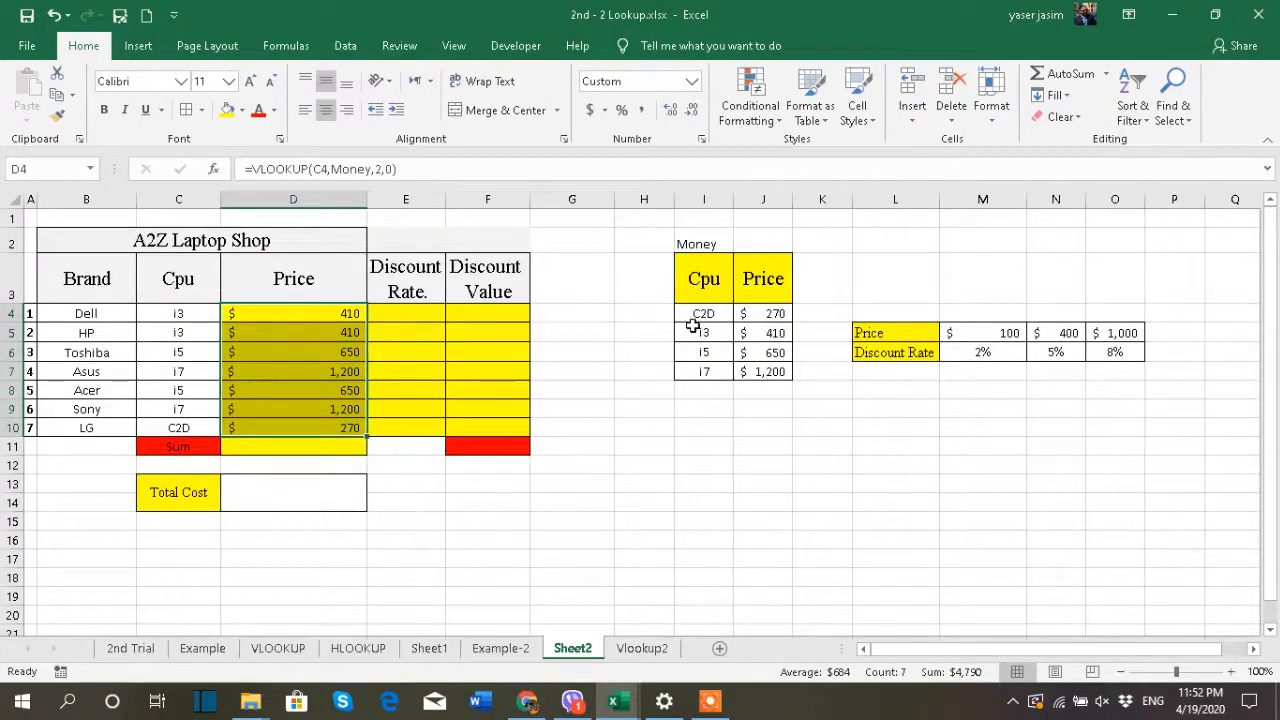
drag(706, 315, 752, 372)
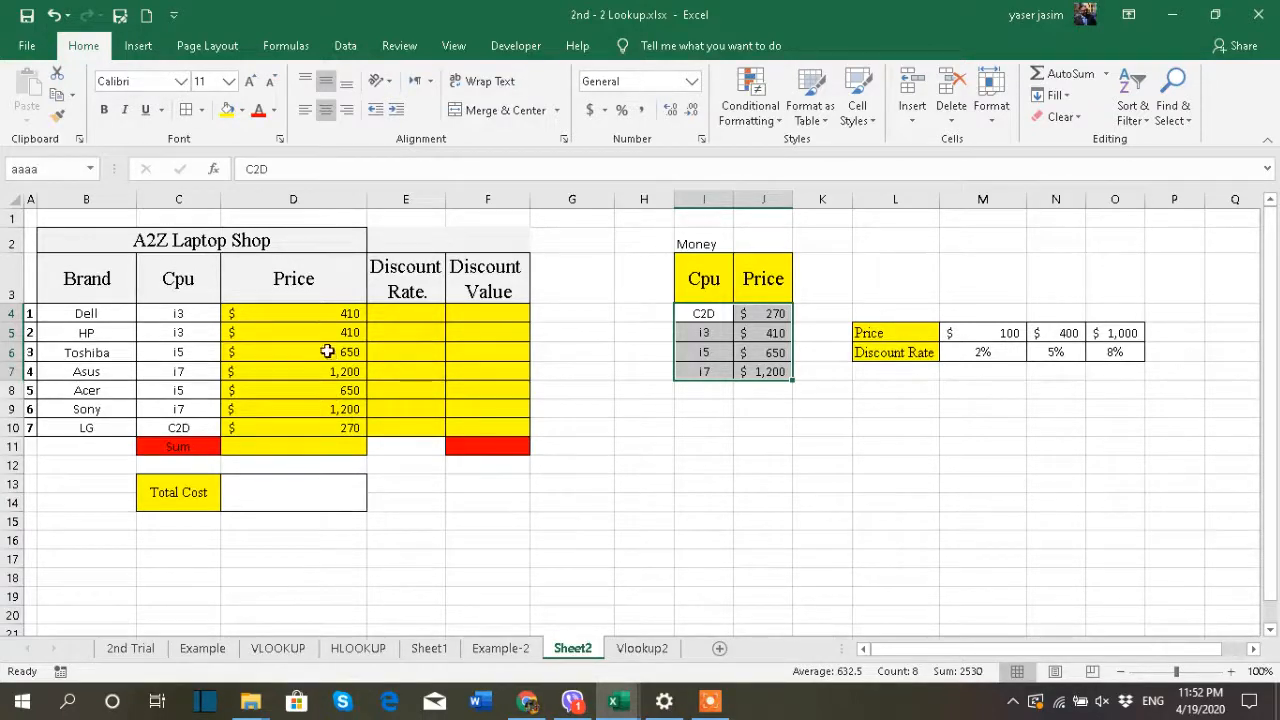
click(314, 317)
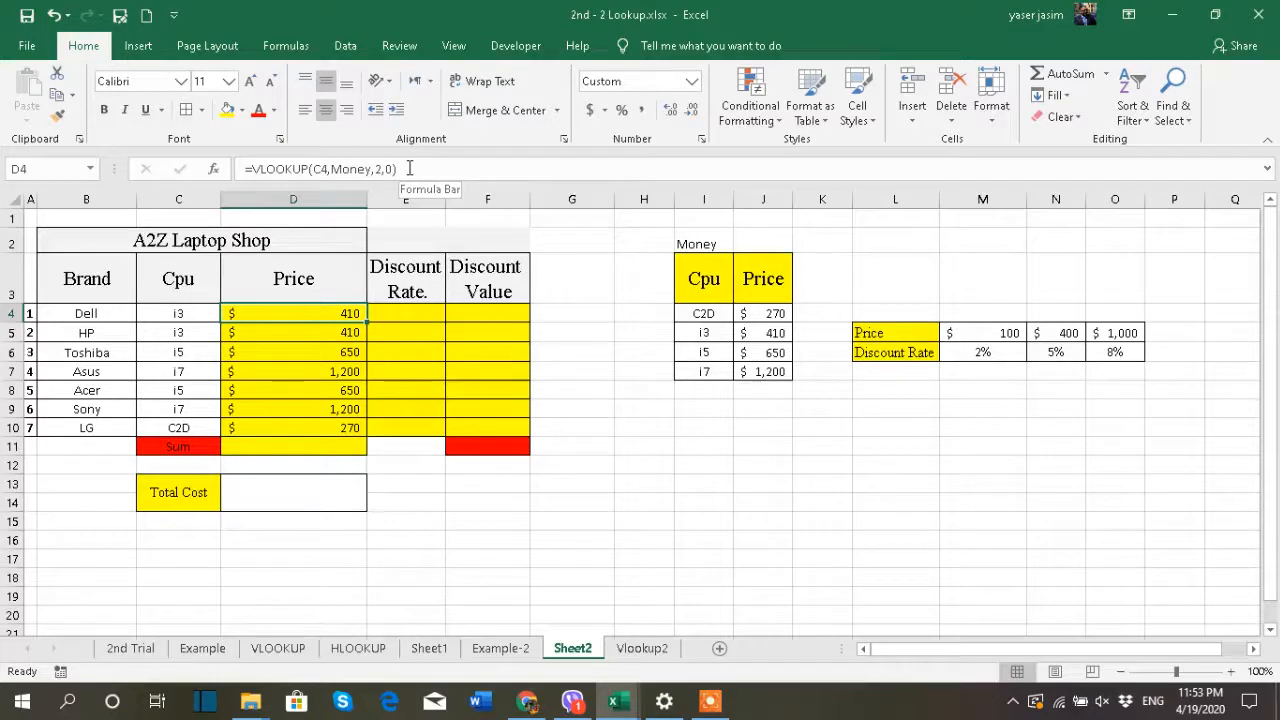
click(407, 312)
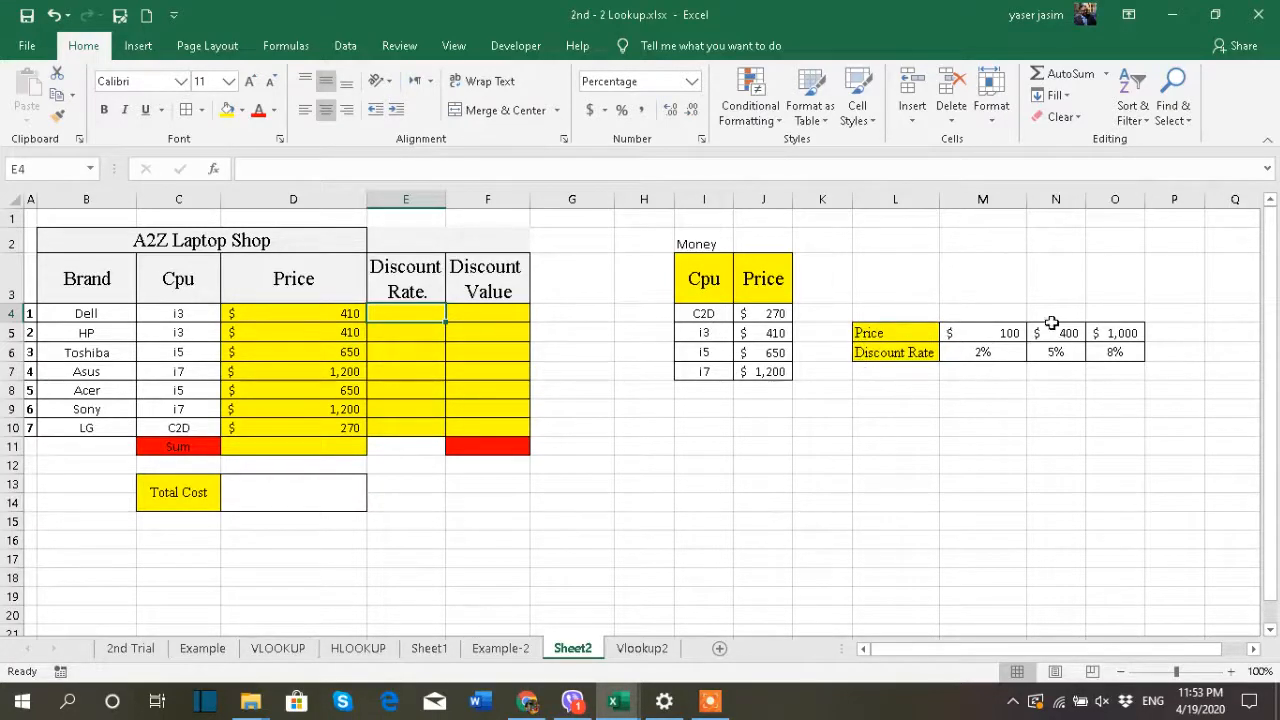
click(905, 352)
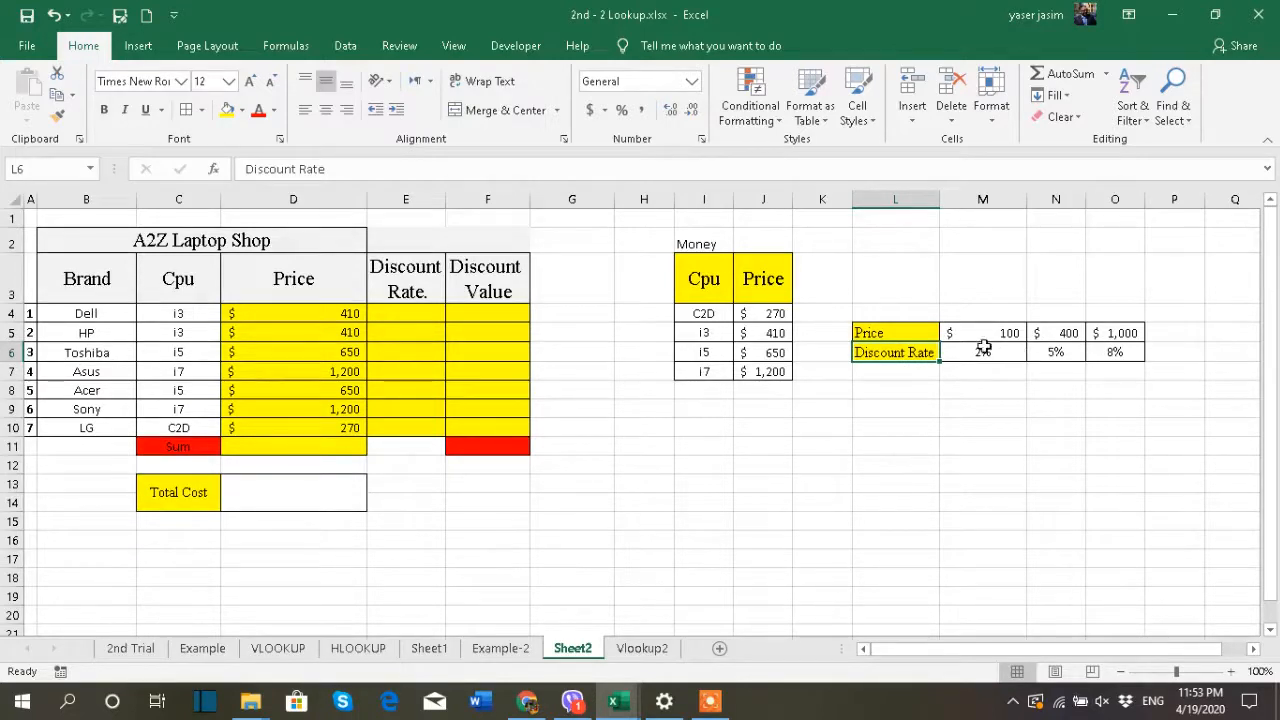
click(430, 316)
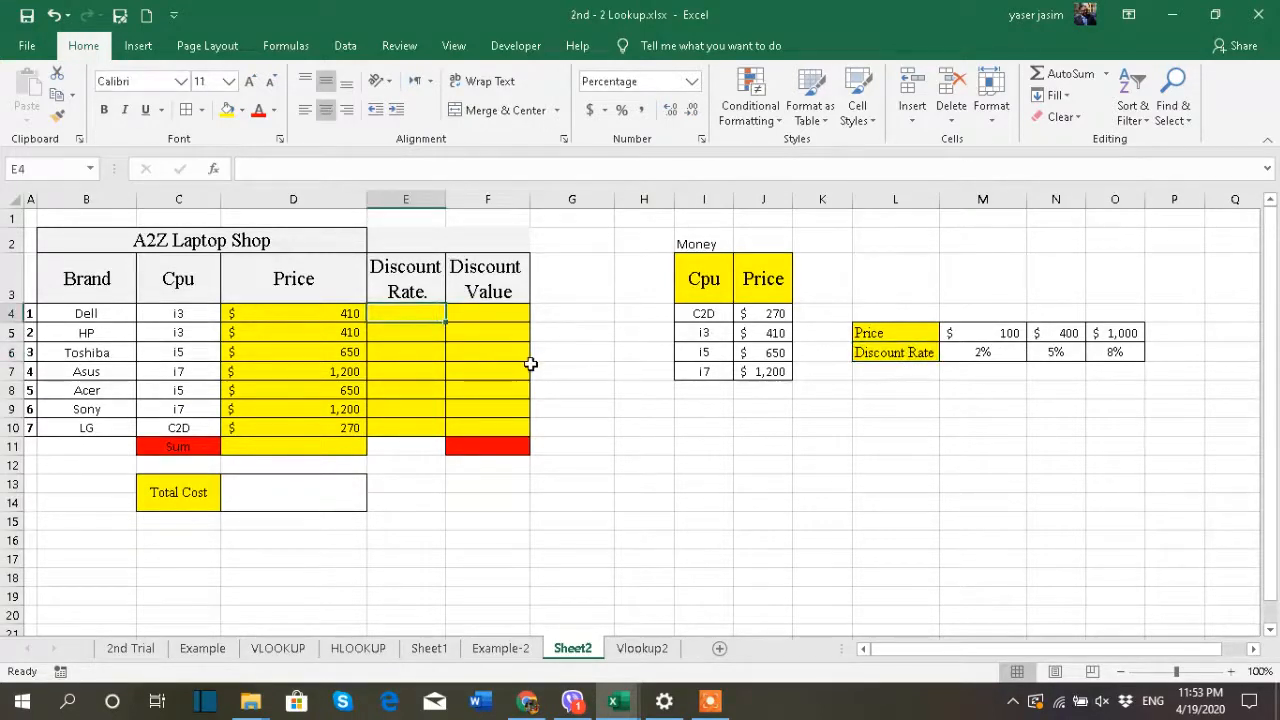
text(=)
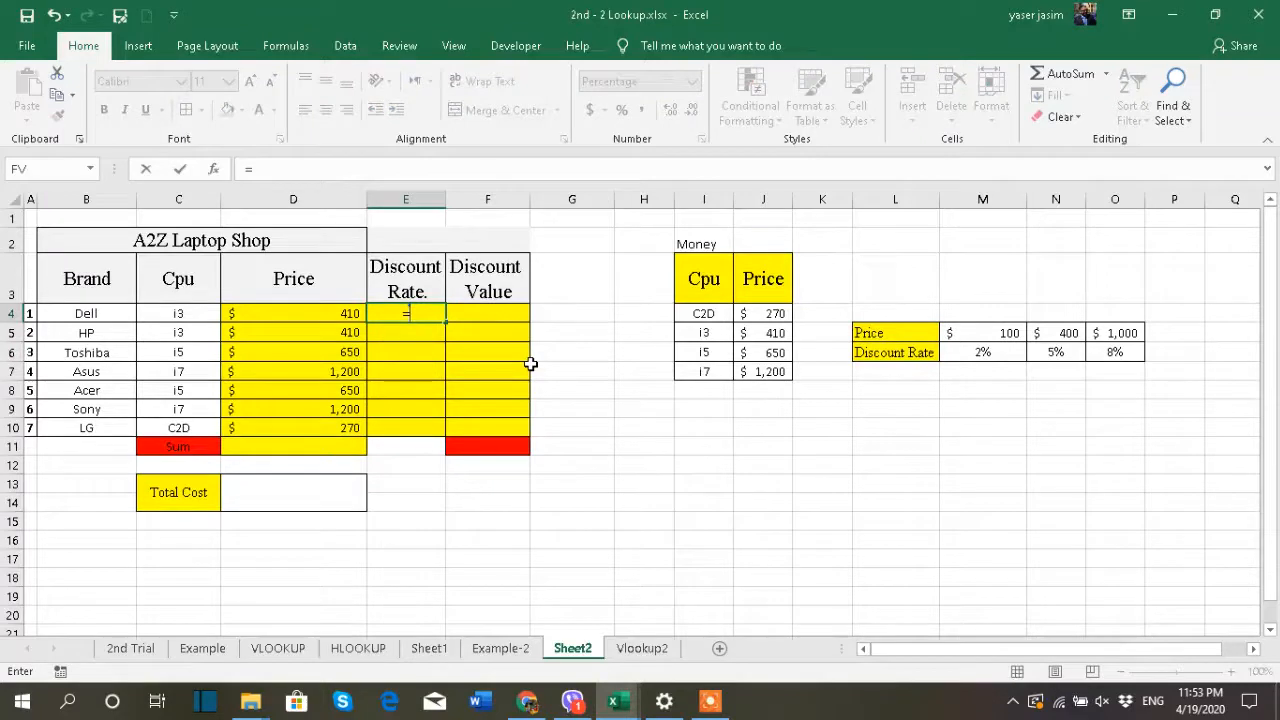
key(Escape)
click(688, 481)
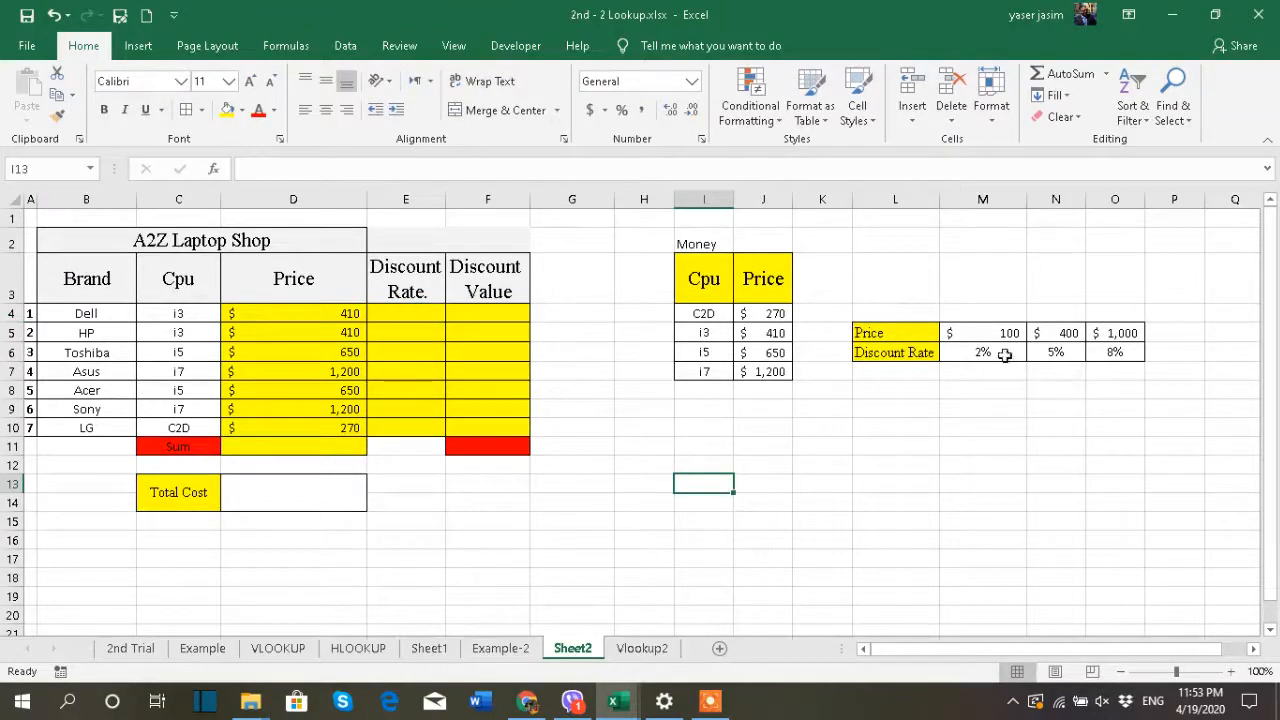
drag(984, 335, 1135, 360)
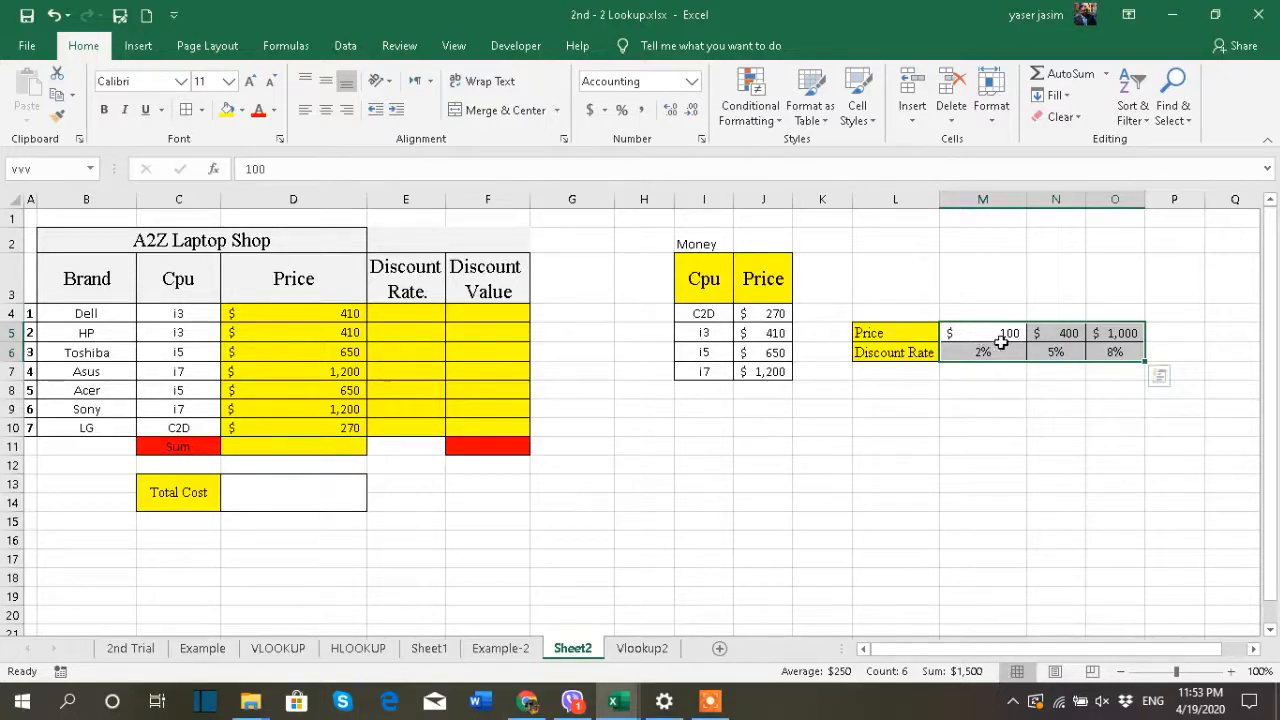
drag(985, 340, 1114, 354)
right_click(1110, 355)
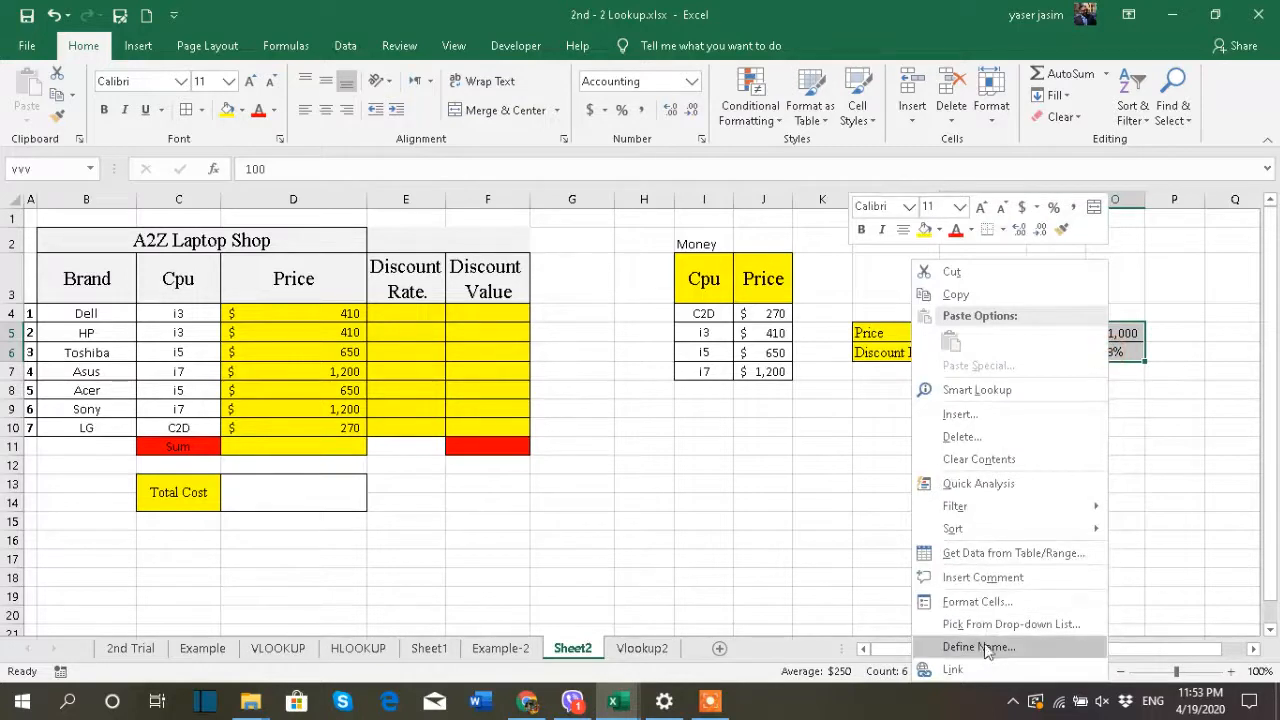
click(1157, 271)
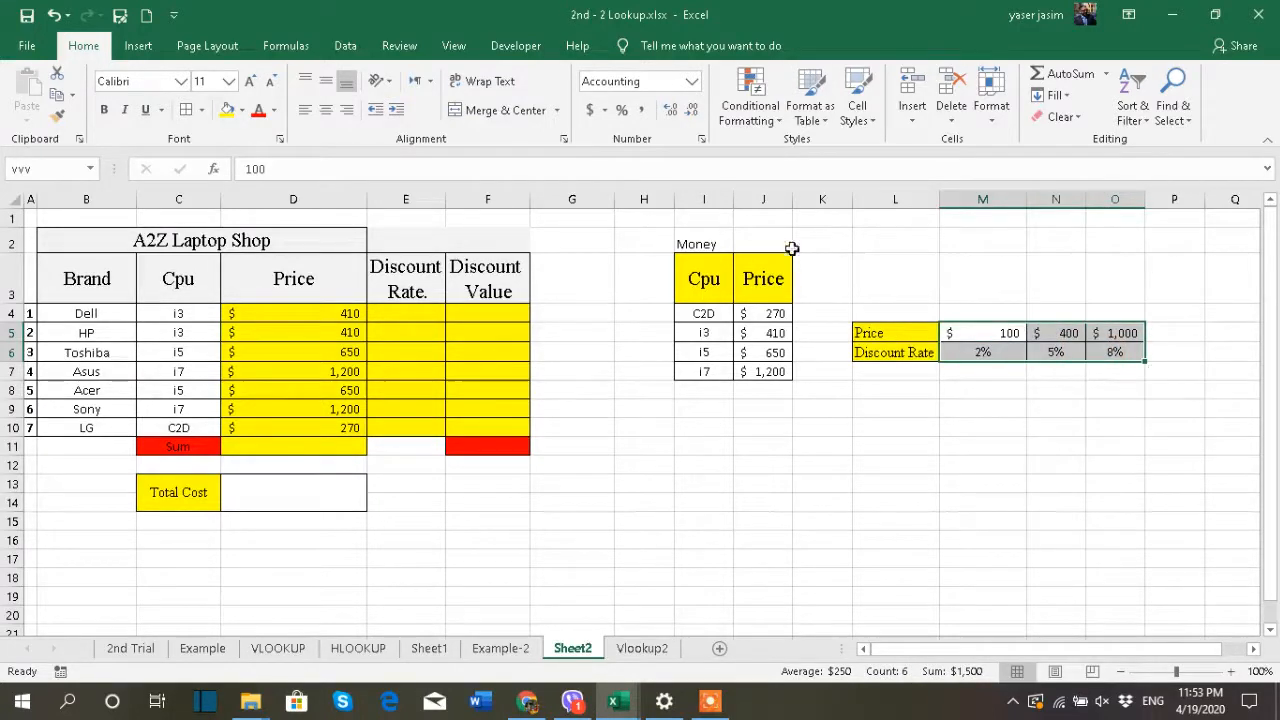
click(293, 45)
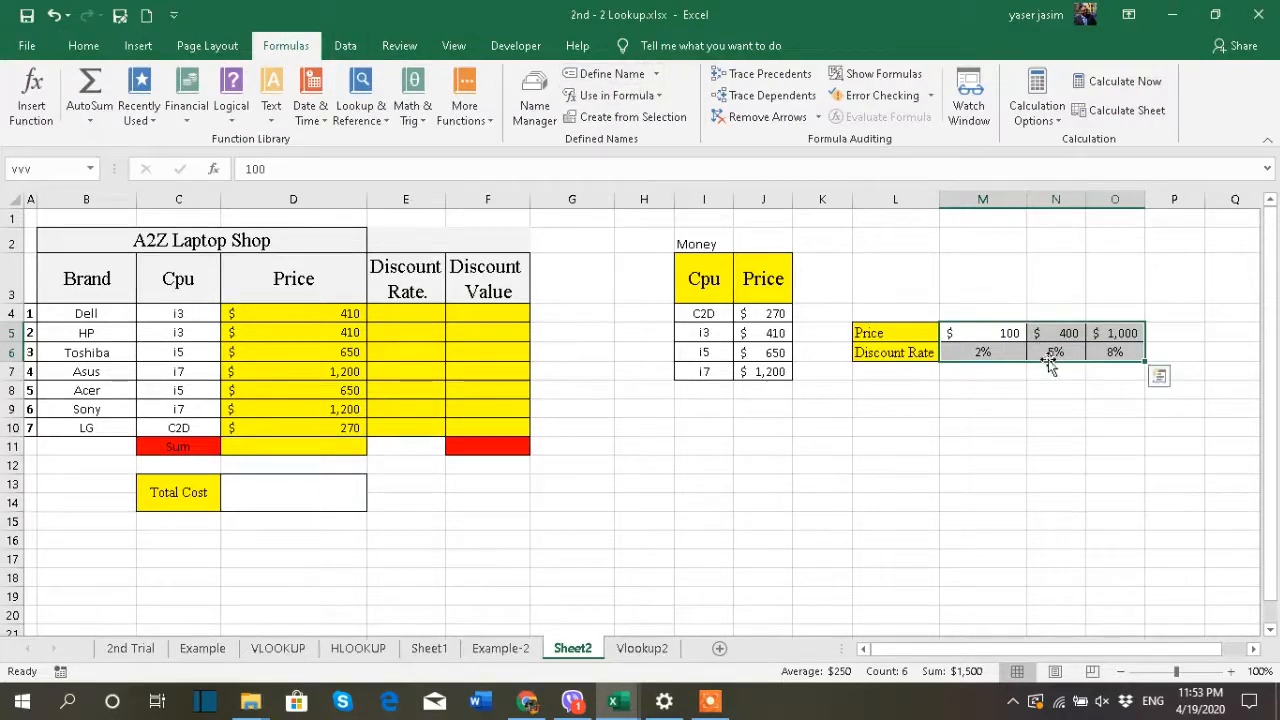
click(1052, 430)
drag(917, 332, 917, 354)
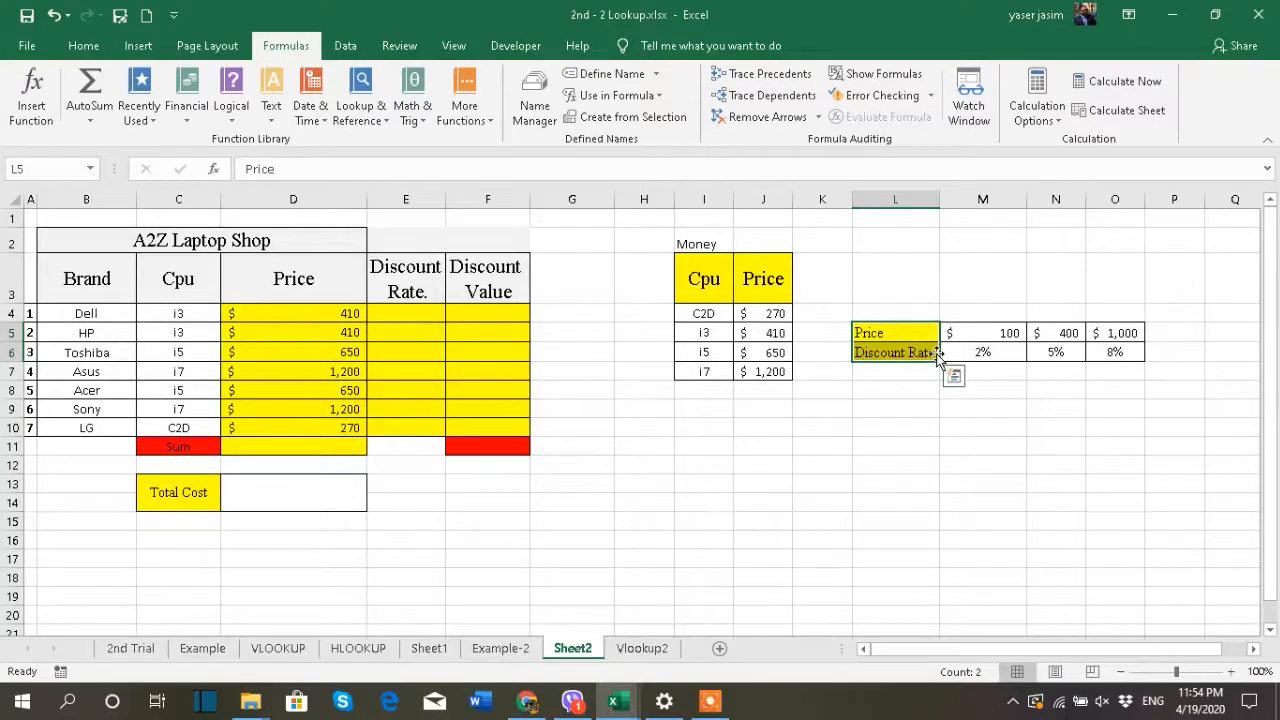
Define the workbook name DR for the price and discount rate values in M5:O6.
drag(988, 332, 1105, 351)
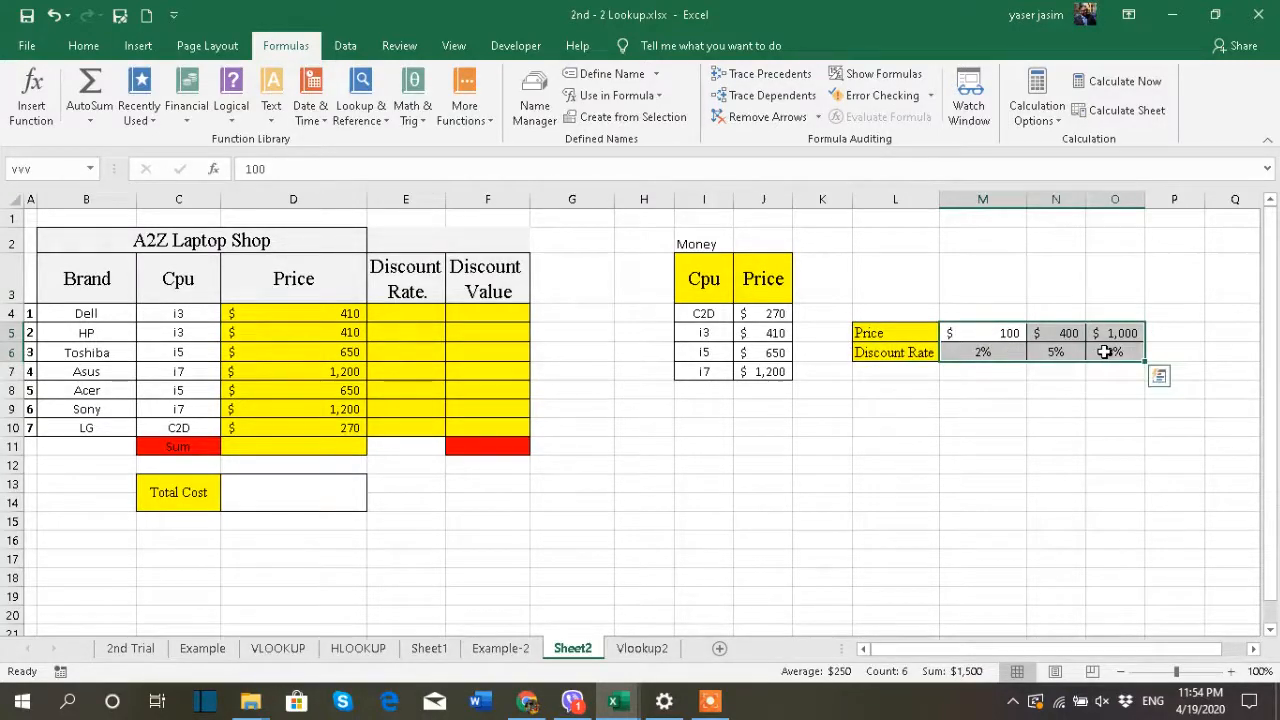
right_click(1033, 350)
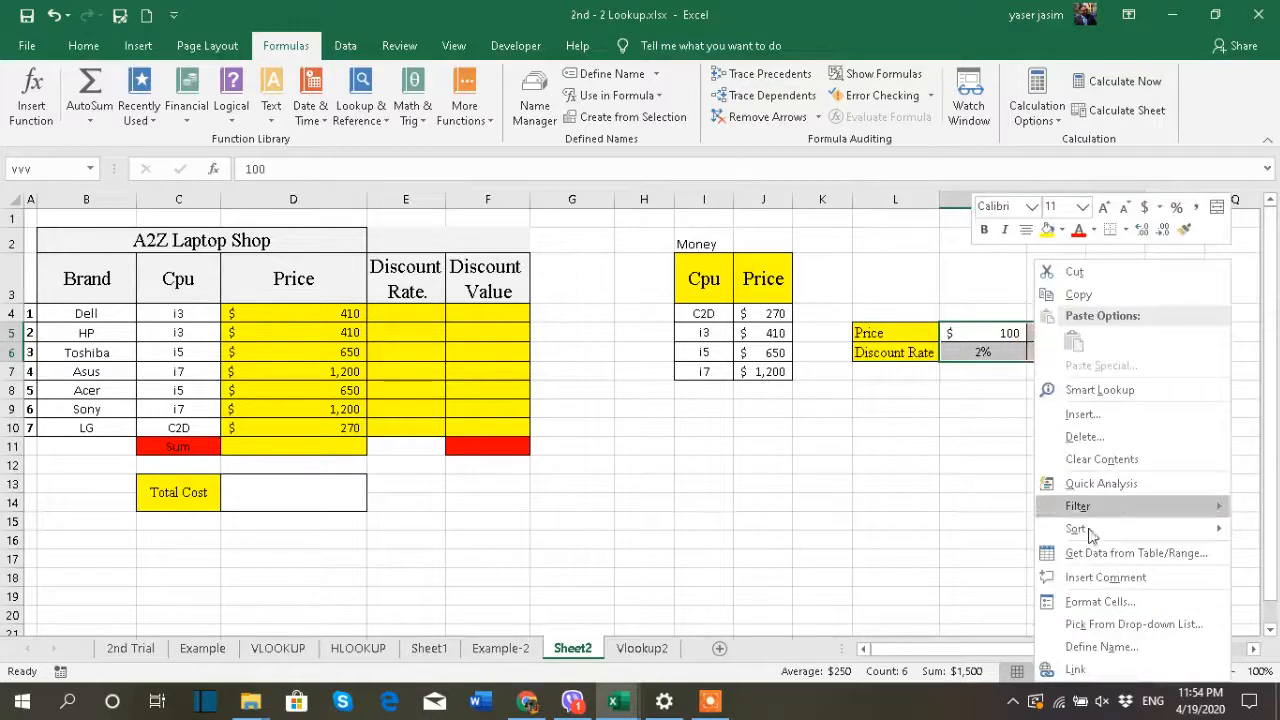
click(1100, 647)
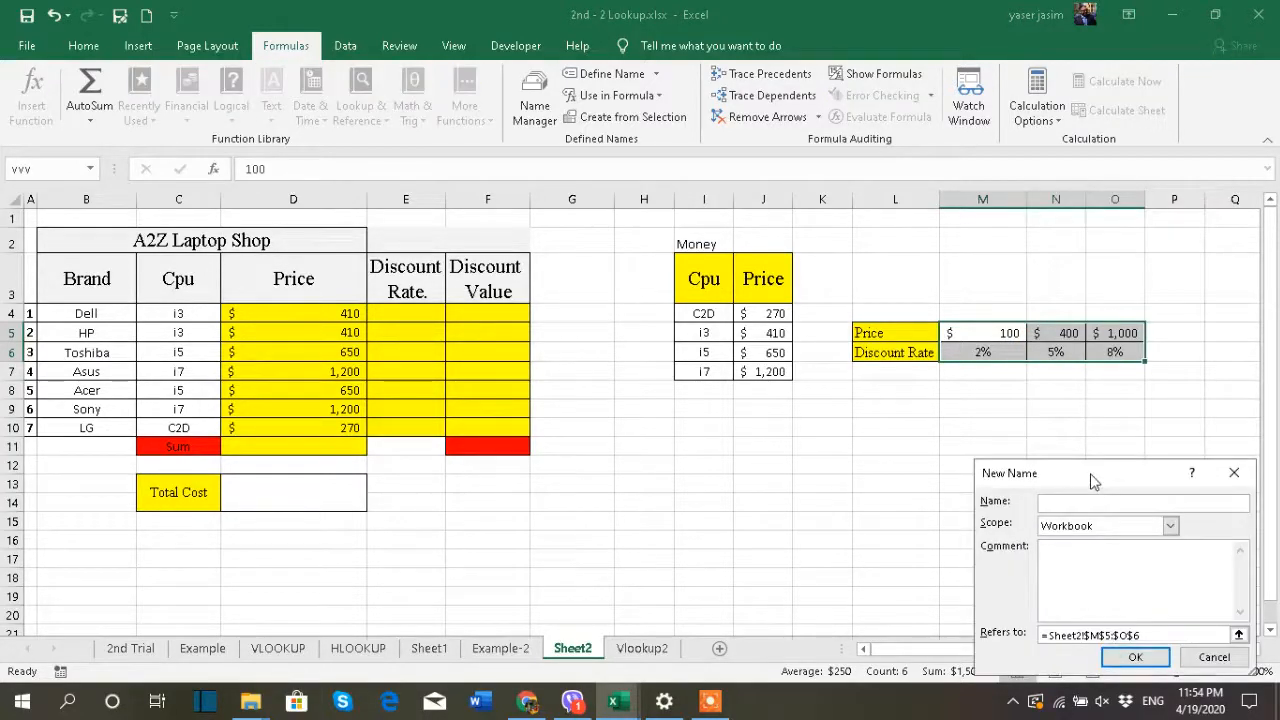
text(DR)
click(1135, 657)
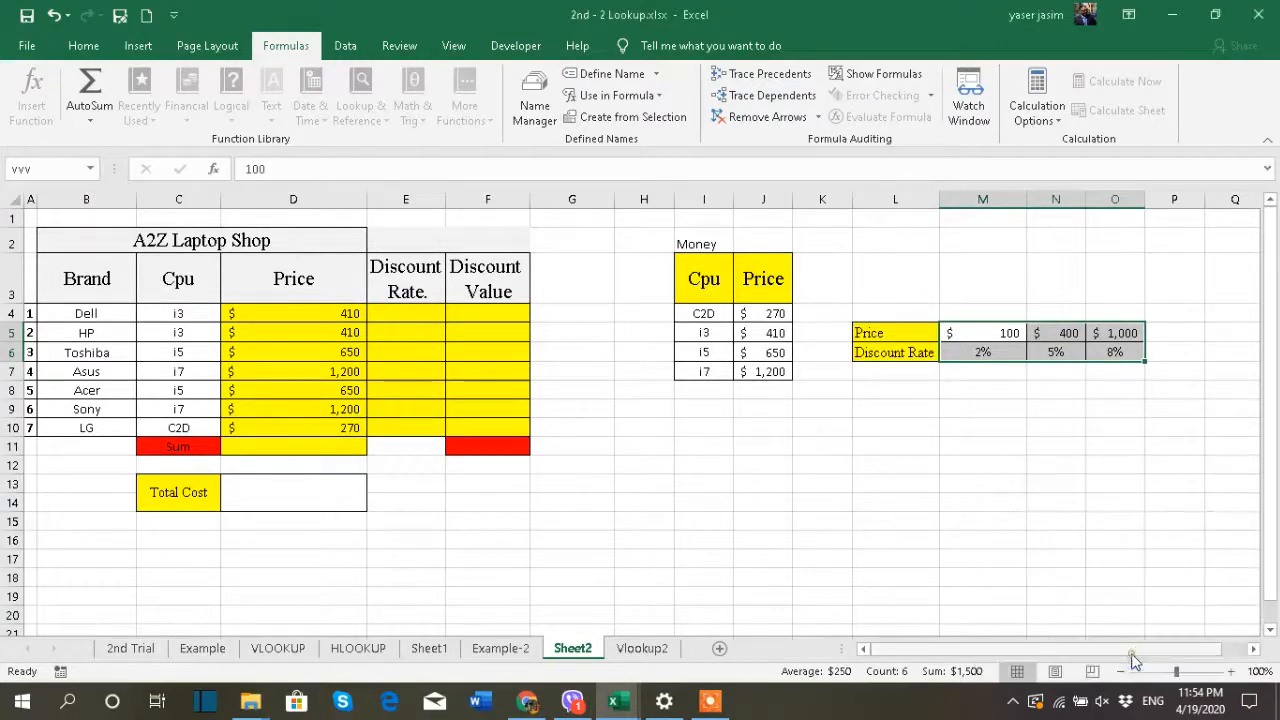
click(1179, 351)
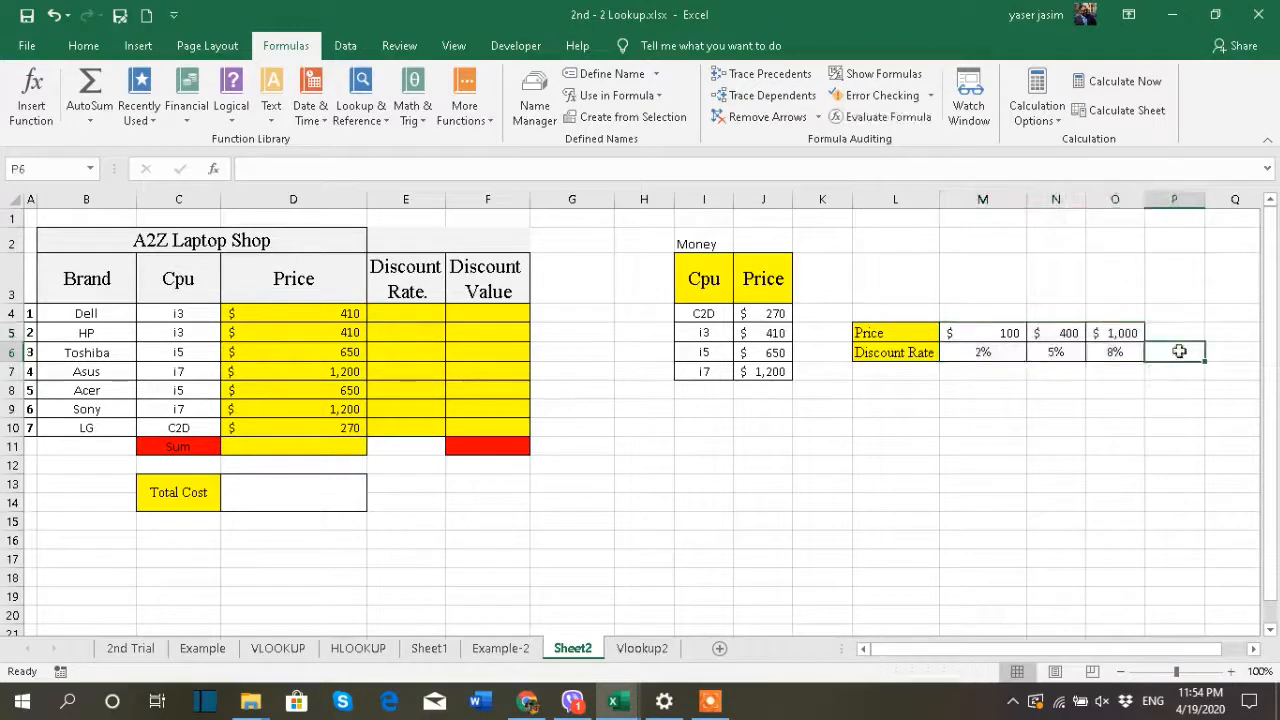
click(876, 317)
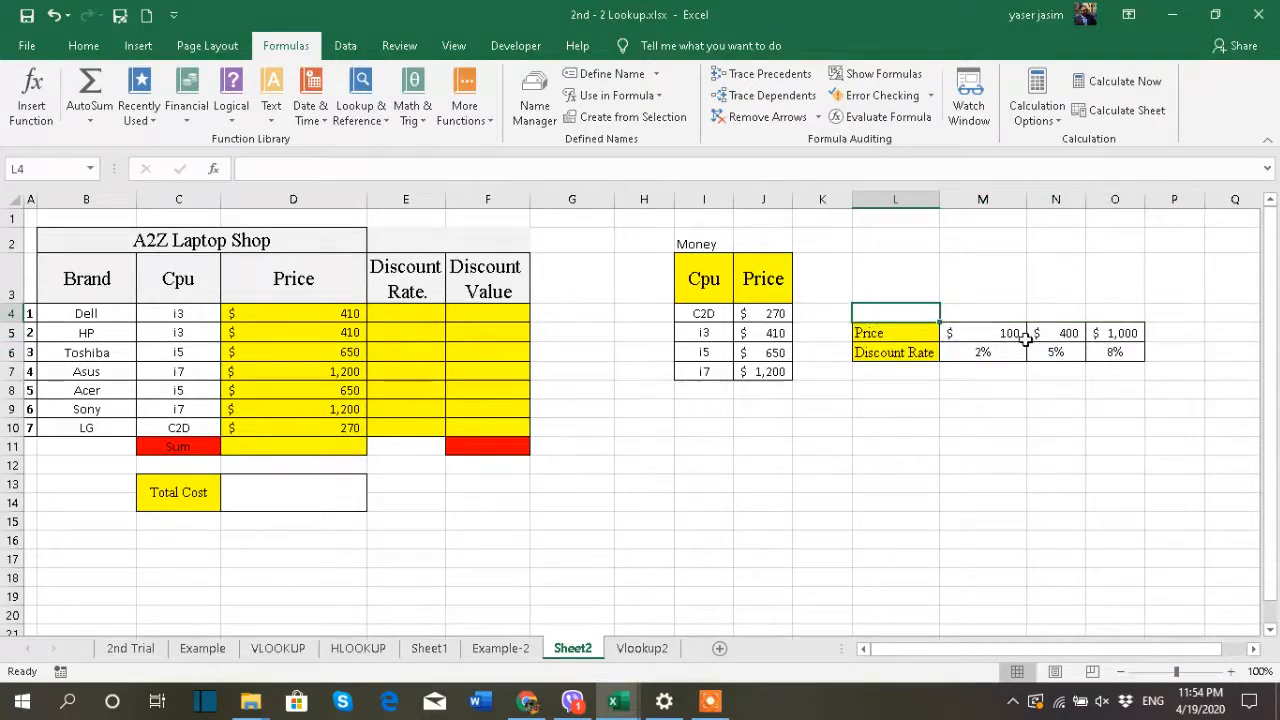
Label the price and discount rate table DR in cell L4.
text(DR)
click(951, 420)
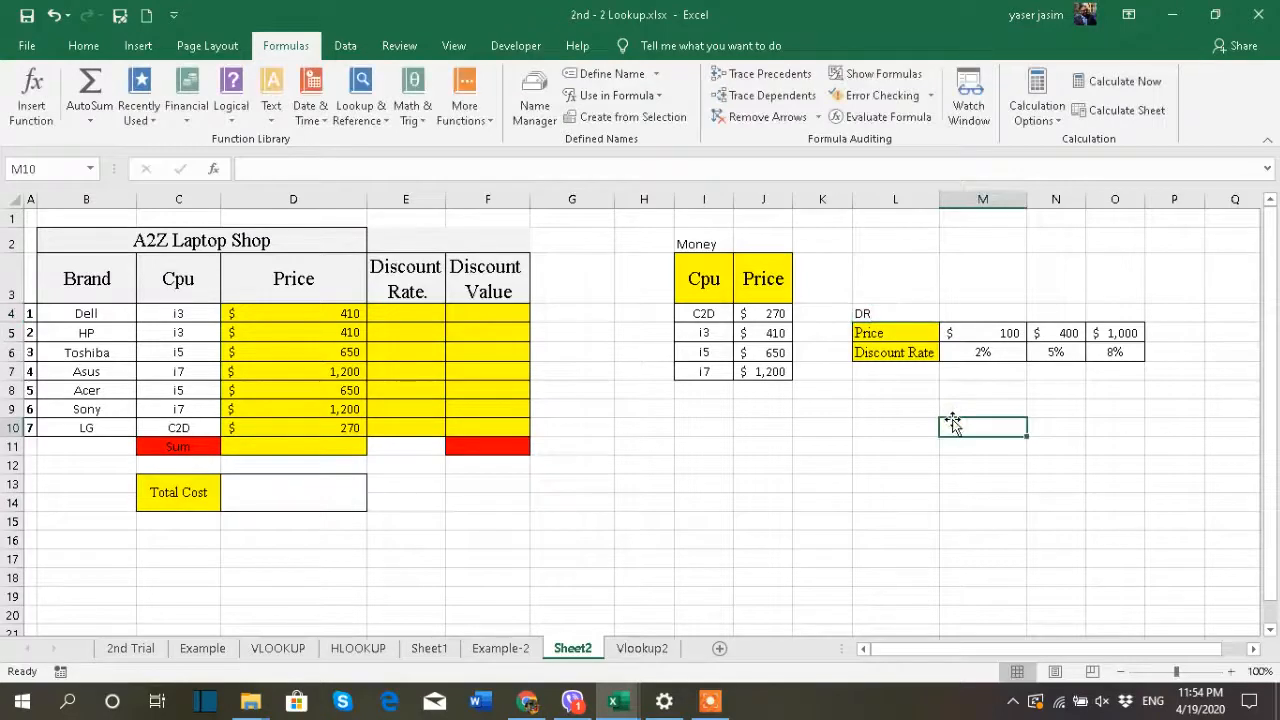
Begin an HLOOKUP formula in E4 with D4 as the lookup value.
click(410, 317)
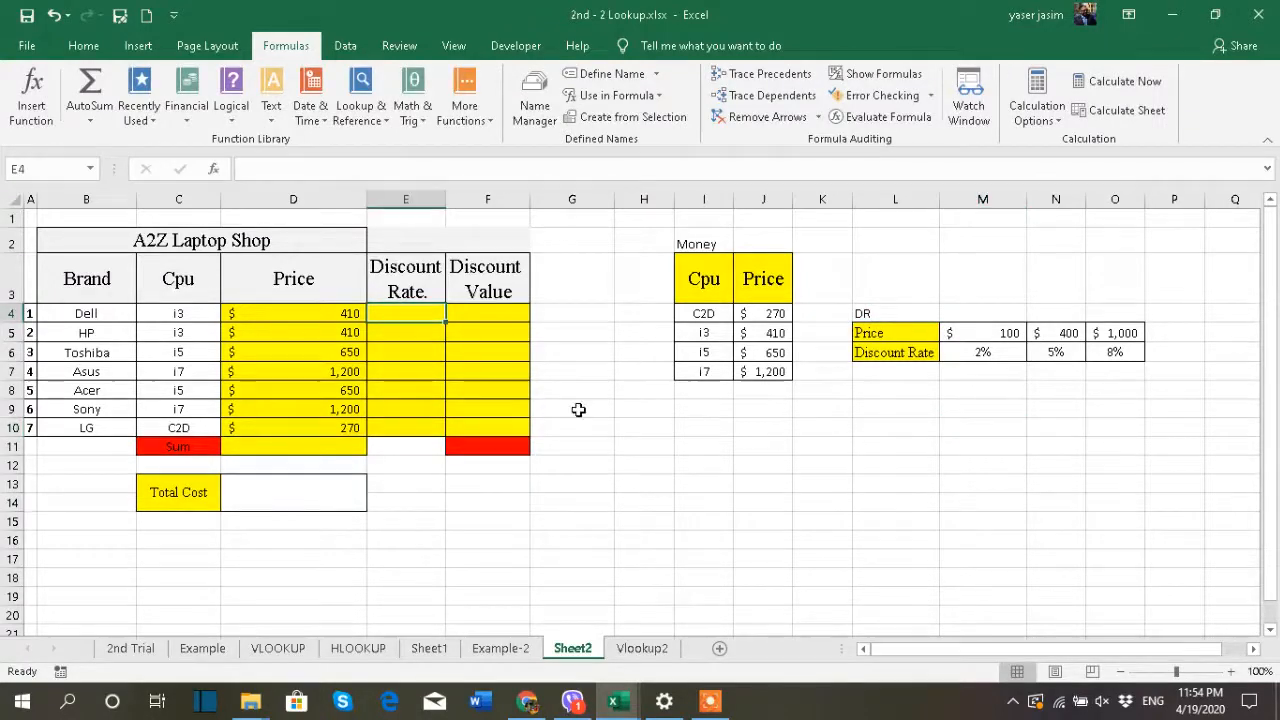
text(=hlo)
double_click(456, 337)
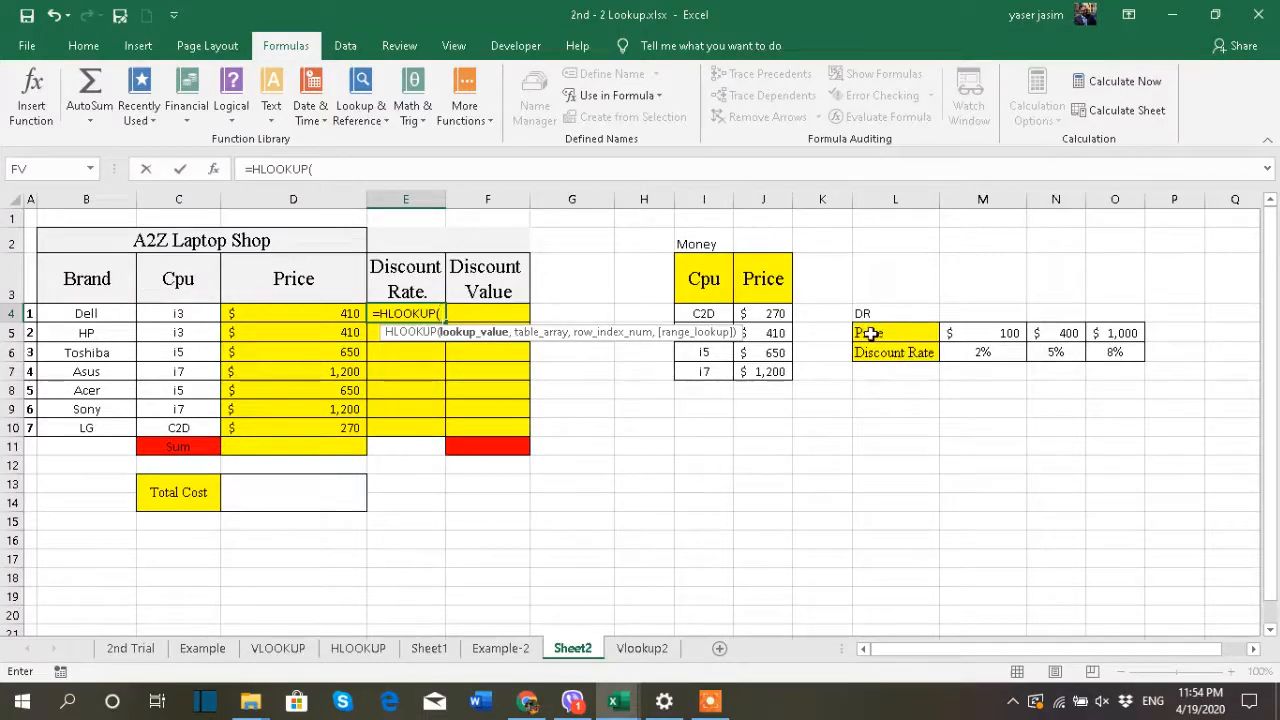
click(316, 314)
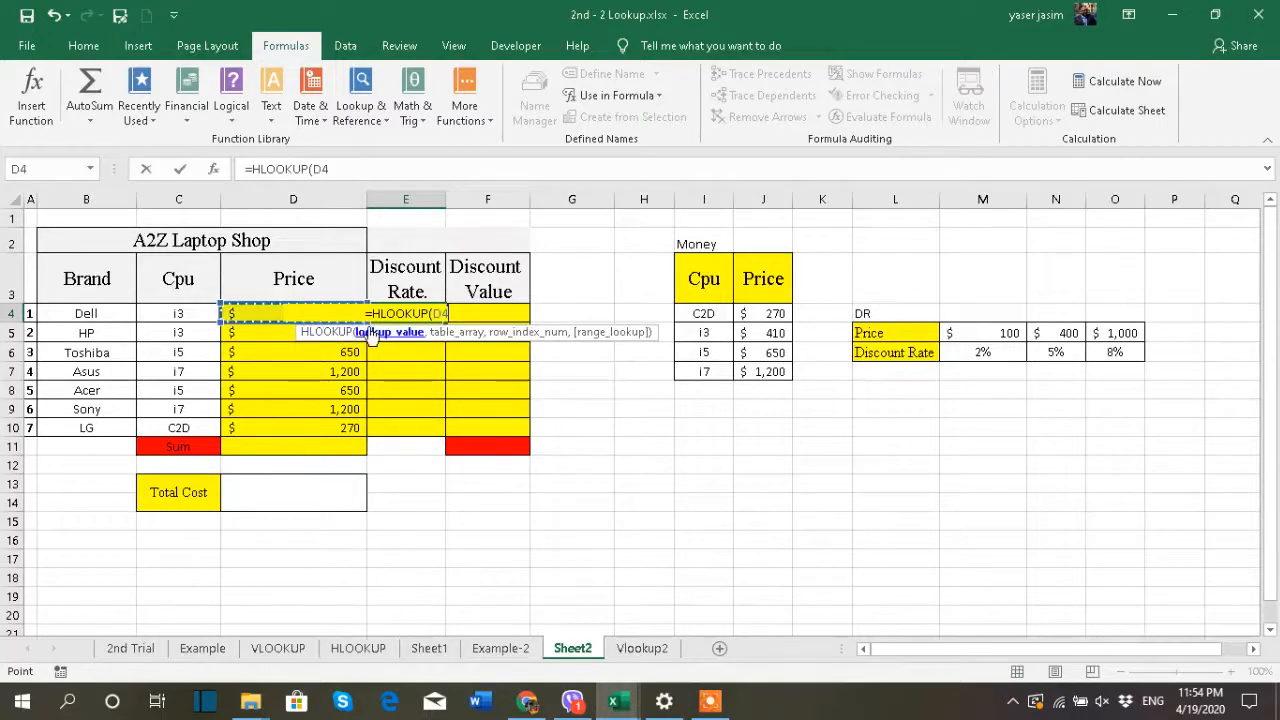
text(,)
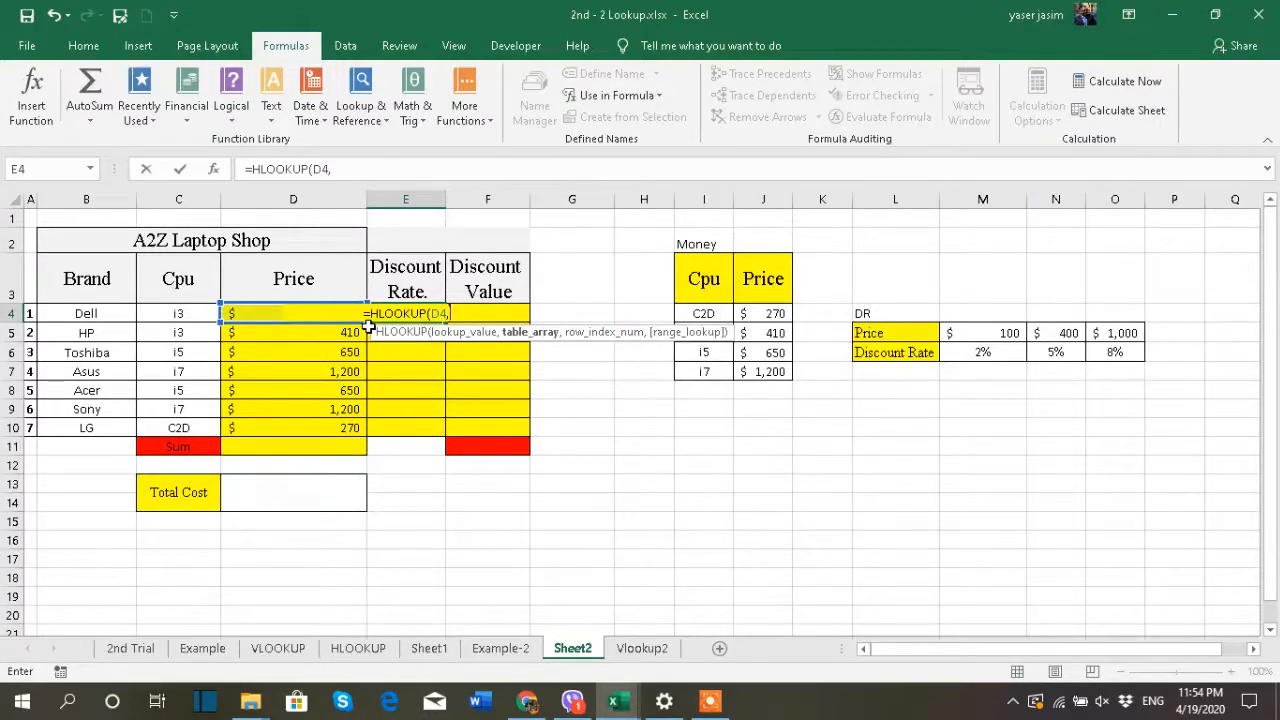
text(dr)
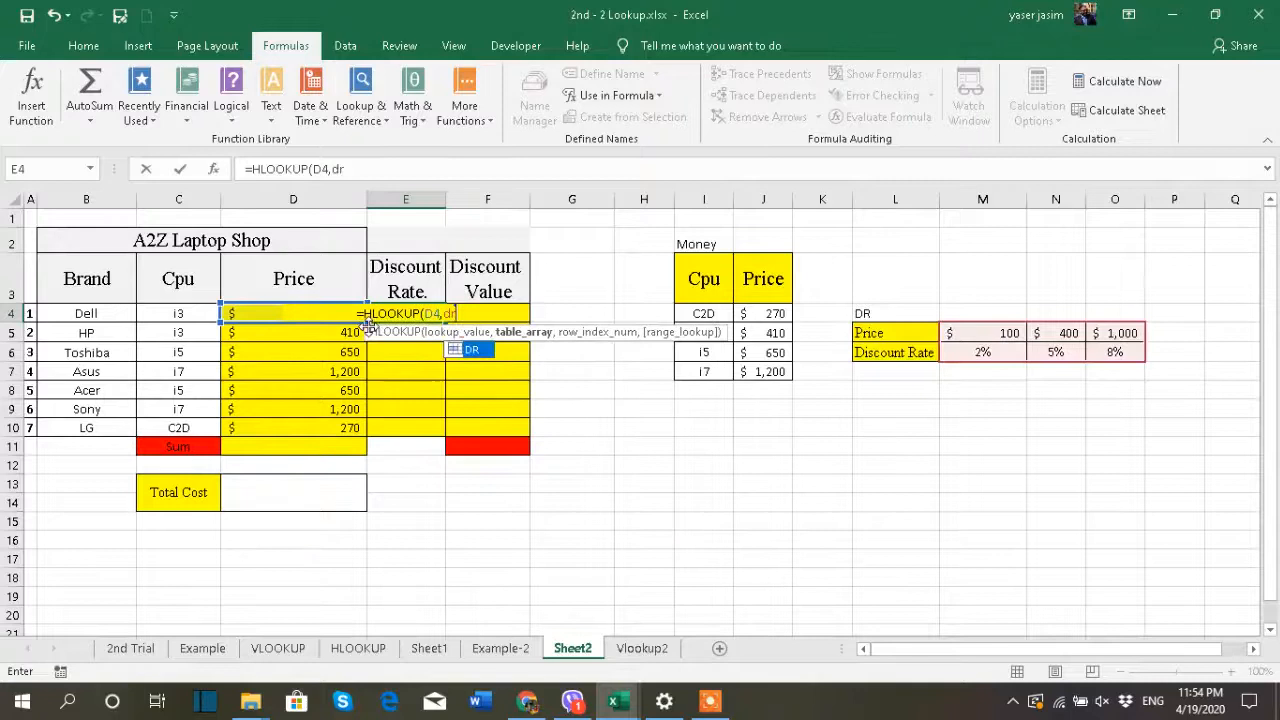
key(Return)
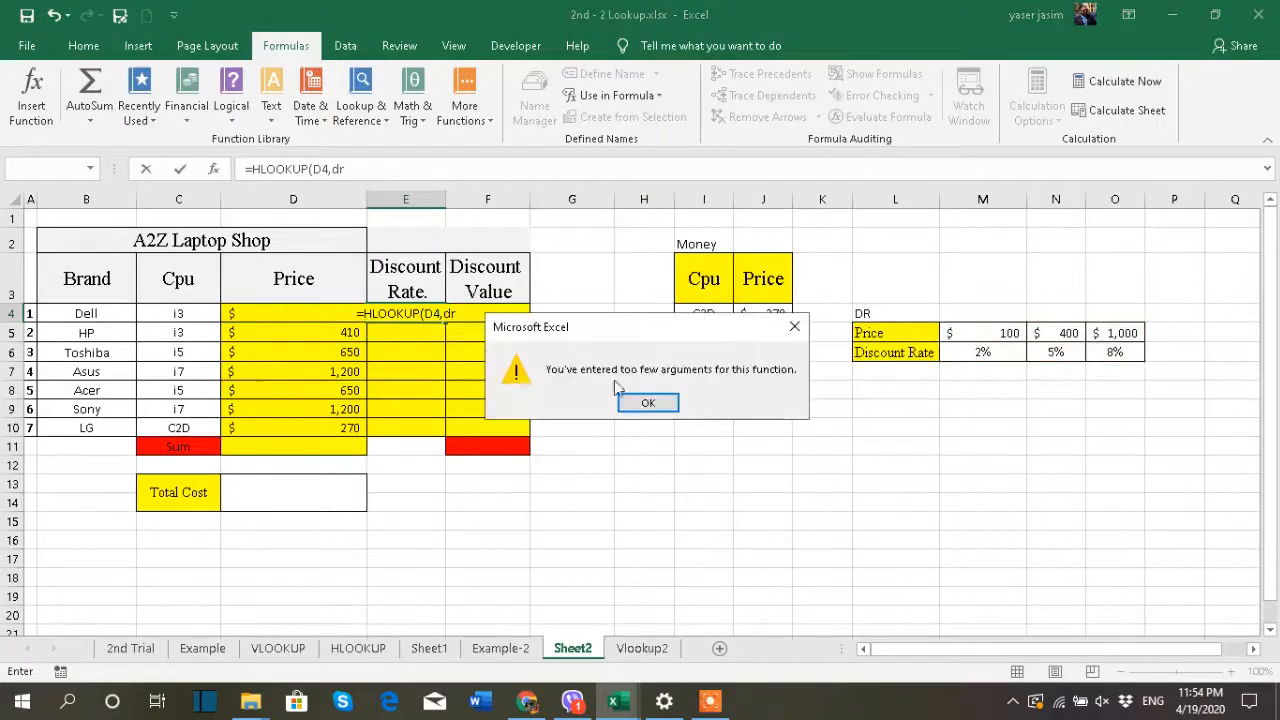
click(653, 398)
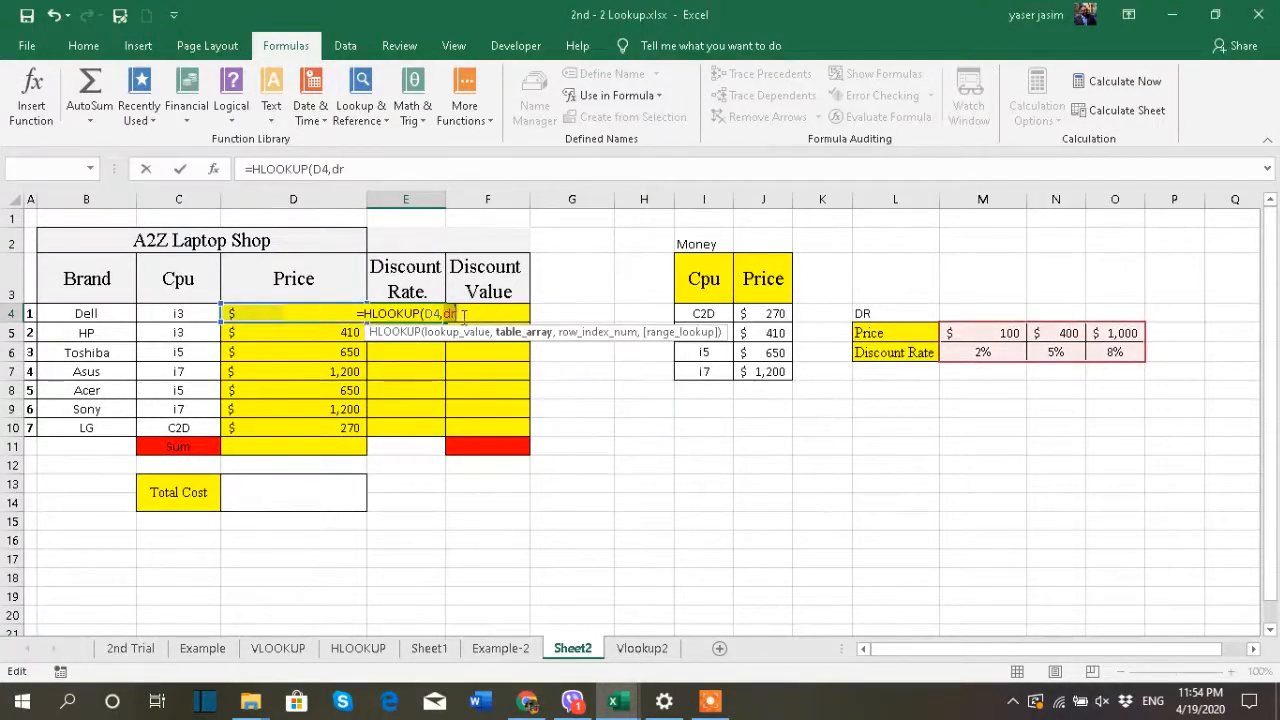
key(BackSpace)
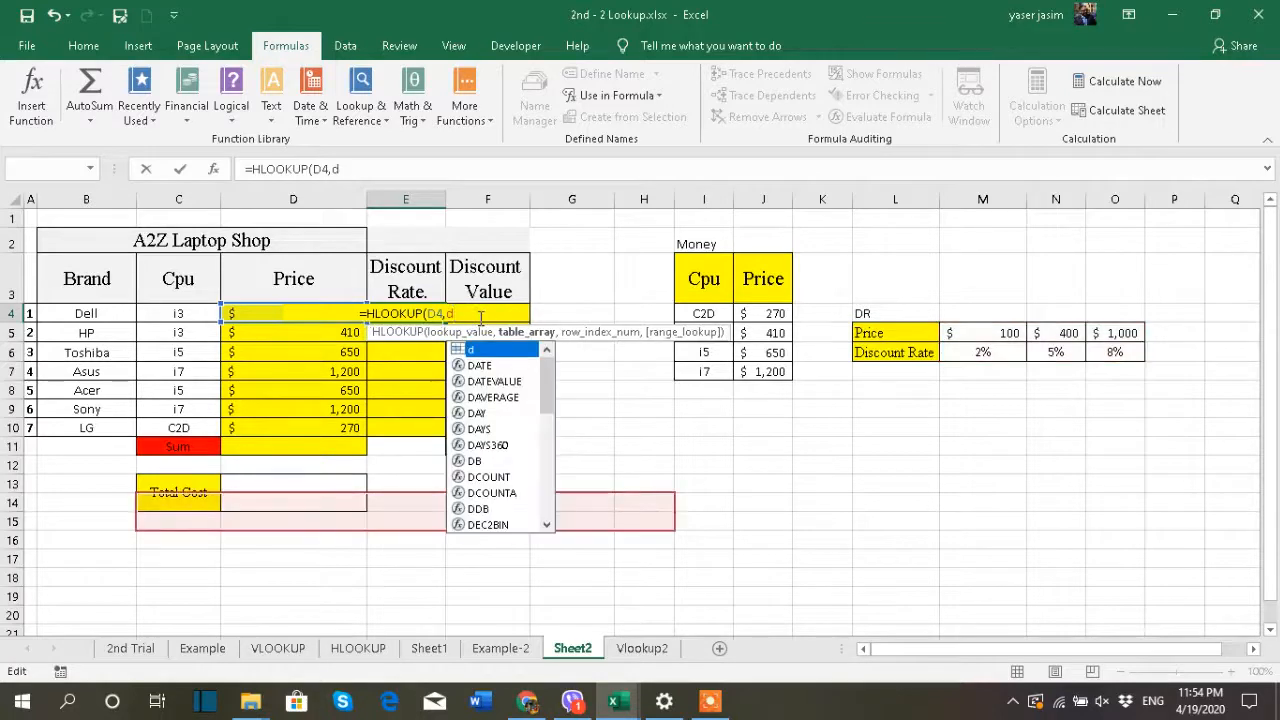
key(BackSpace)
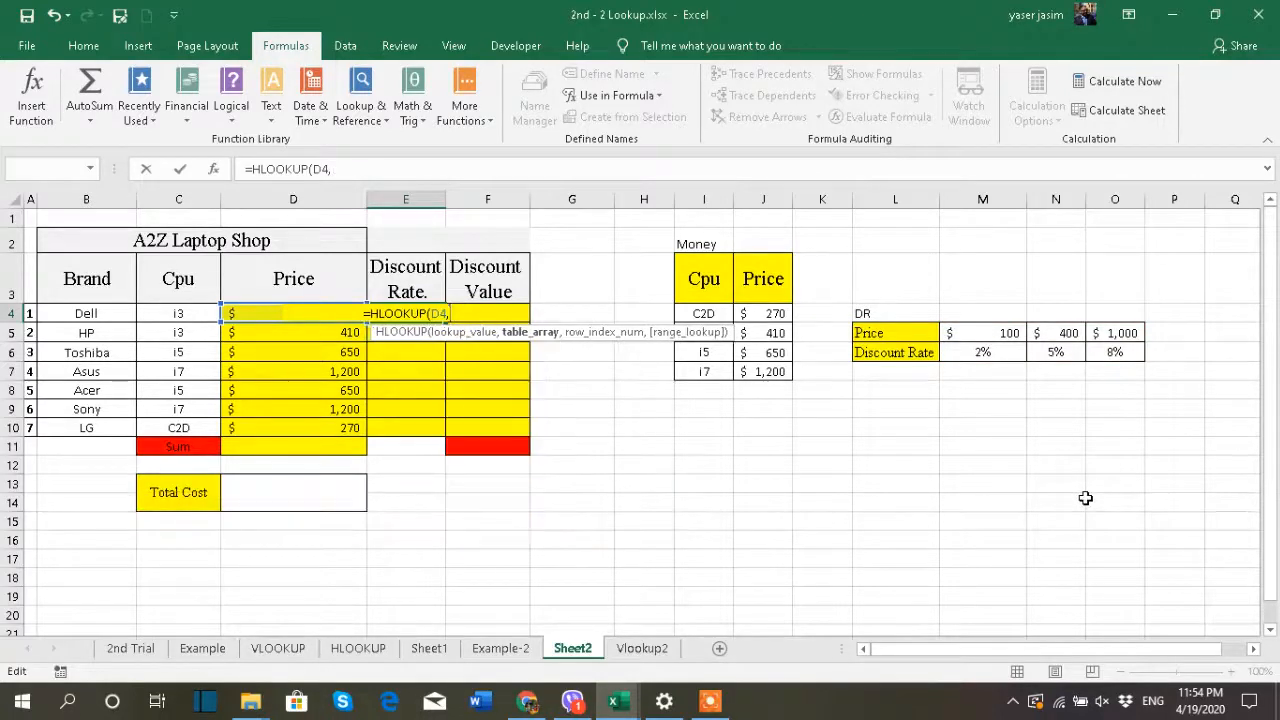
Complete the Dell discount rate formula with DR as table array and row index 2, giving =HLOOKUP(D4,DR,2) in E4.
text(dr)
double_click(475, 350)
text(,)
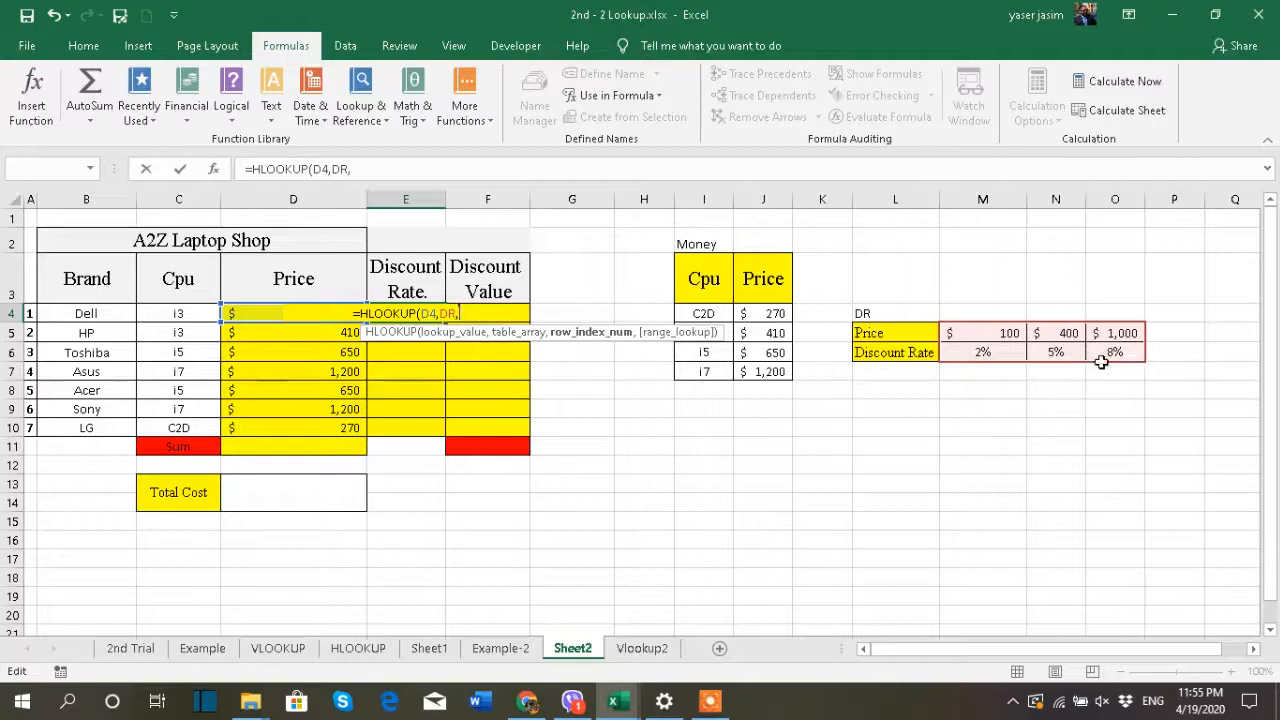
text(2)
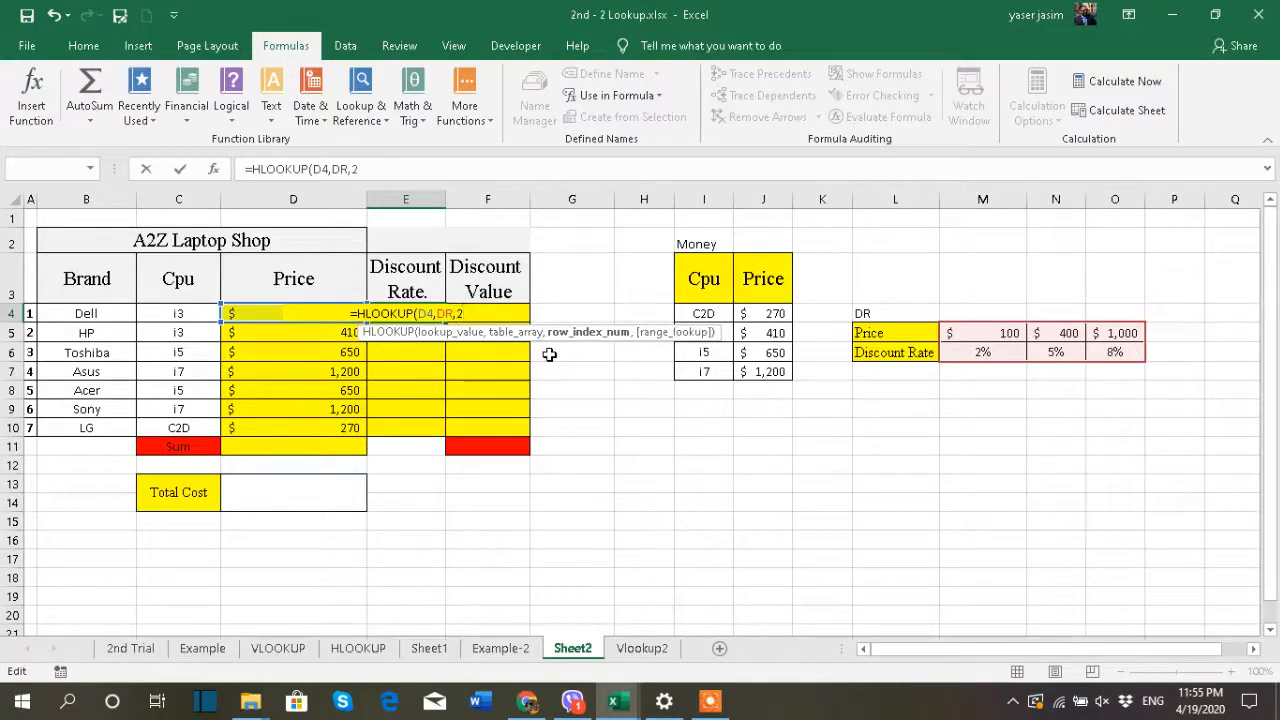
text())
key(Return)
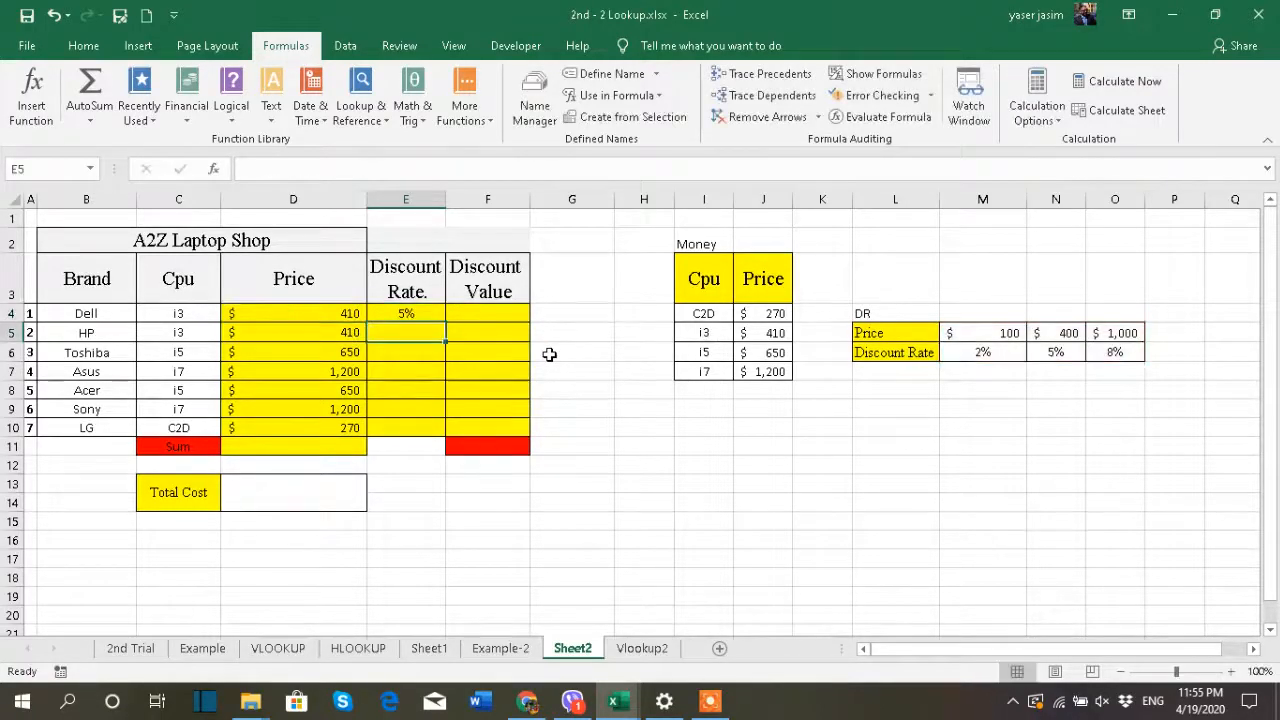
Fill the discount rate formula from E4 down through E10.
click(438, 314)
drag(449, 323, 447, 430)
click(688, 465)
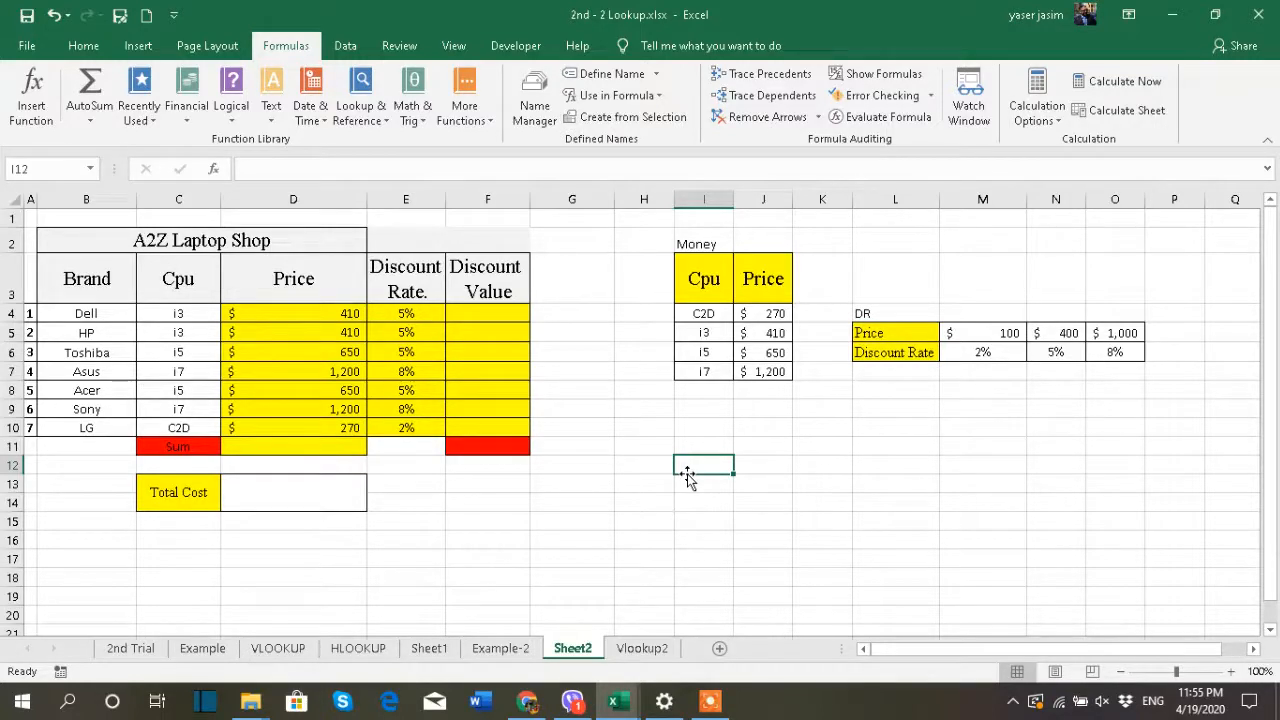
Add approximate-match range lookup 1 to the Dell discount rate formula, giving =HLOOKUP(D4,DR,2,1) in E4.
click(426, 310)
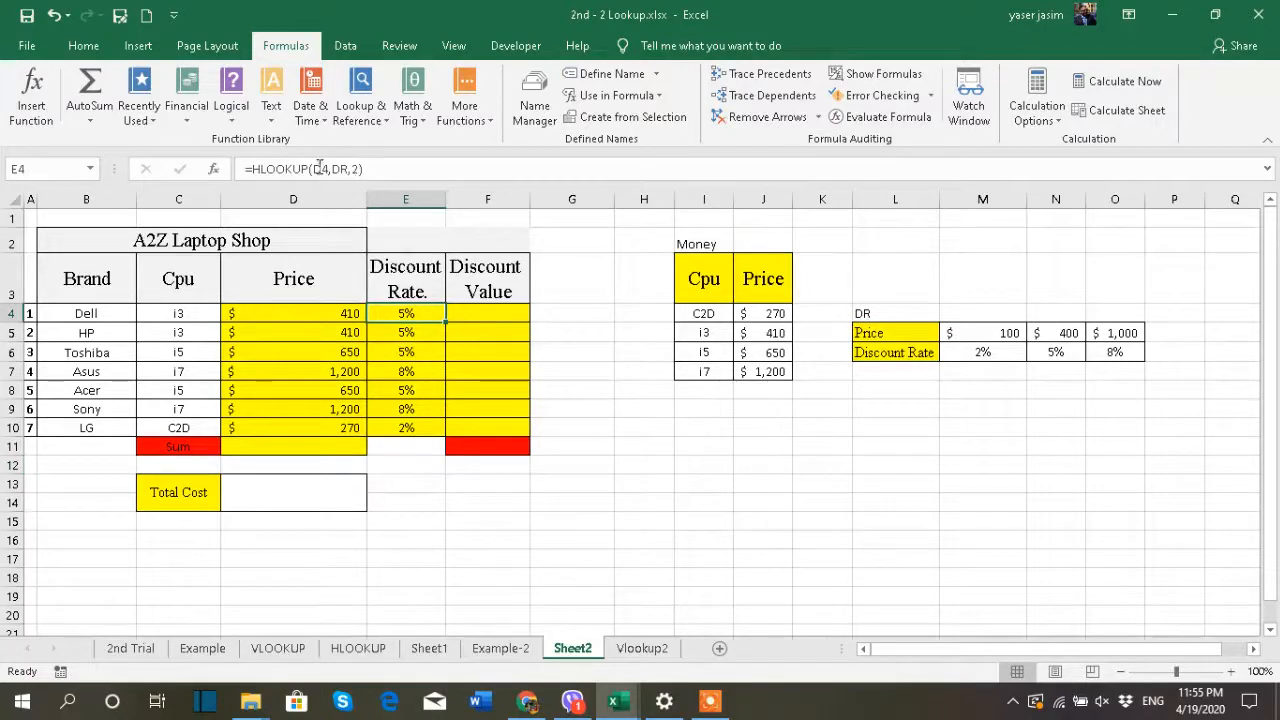
click(361, 169)
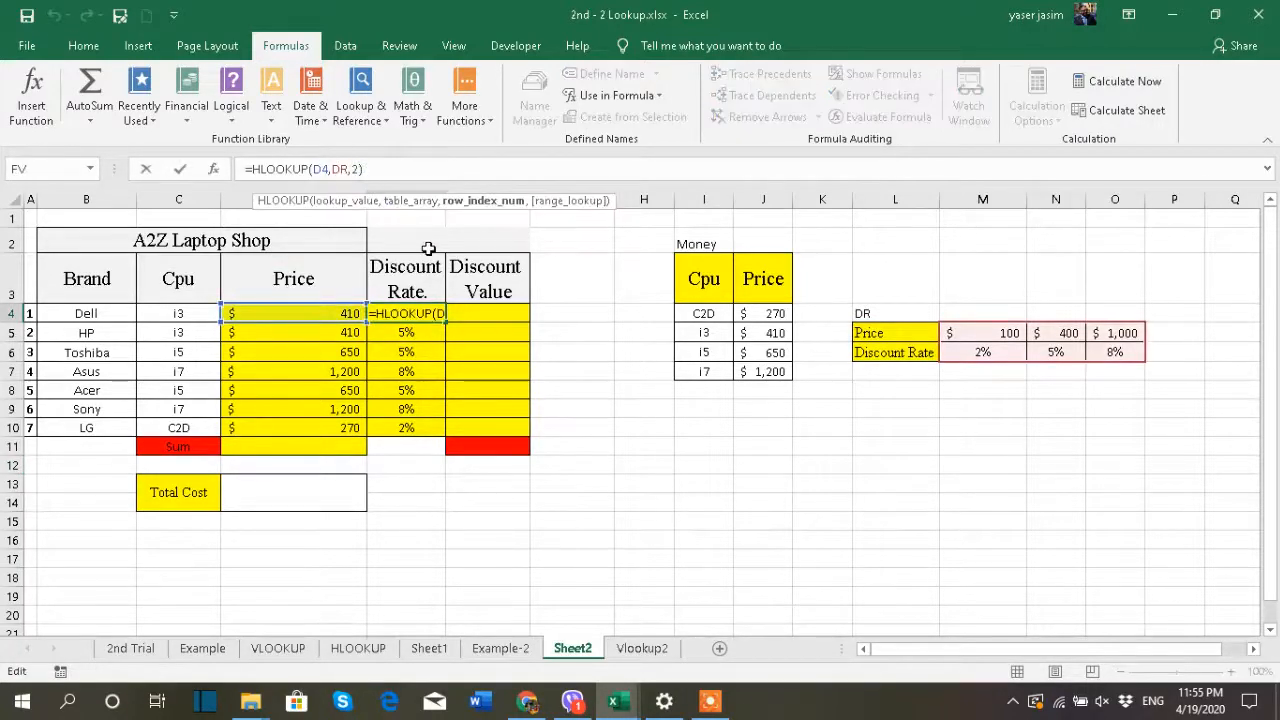
text(,1)
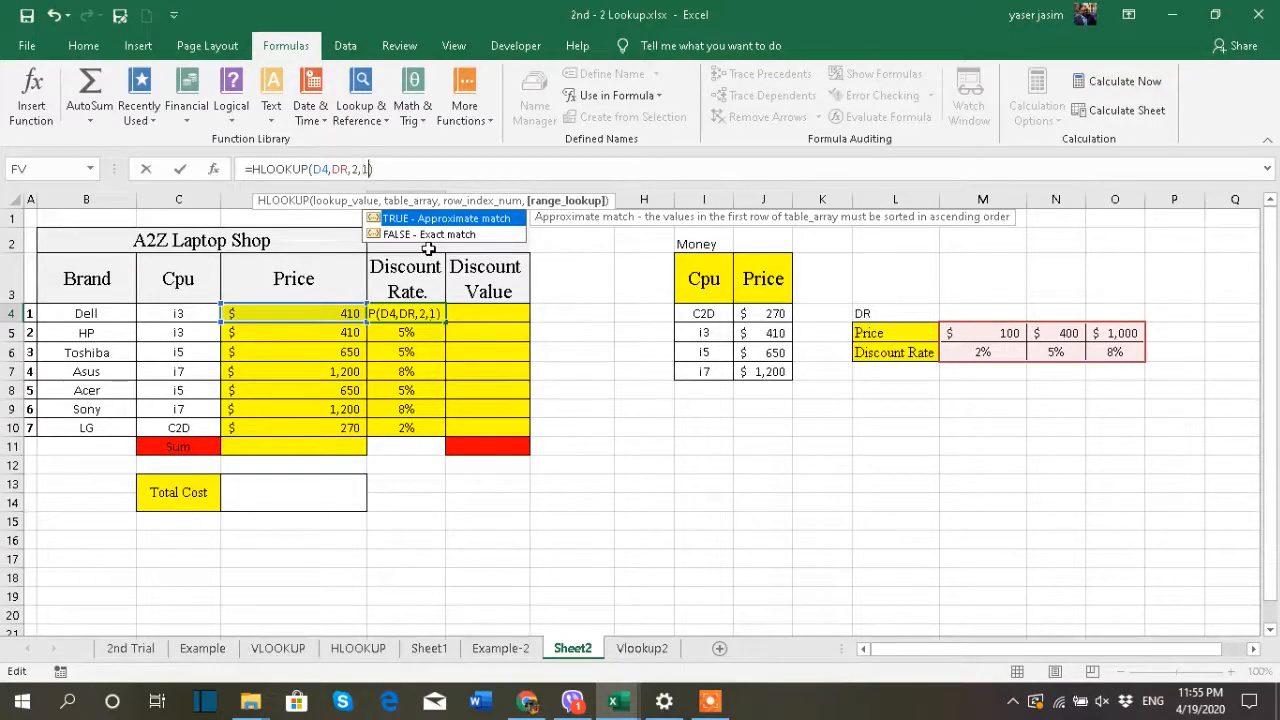
key(Return)
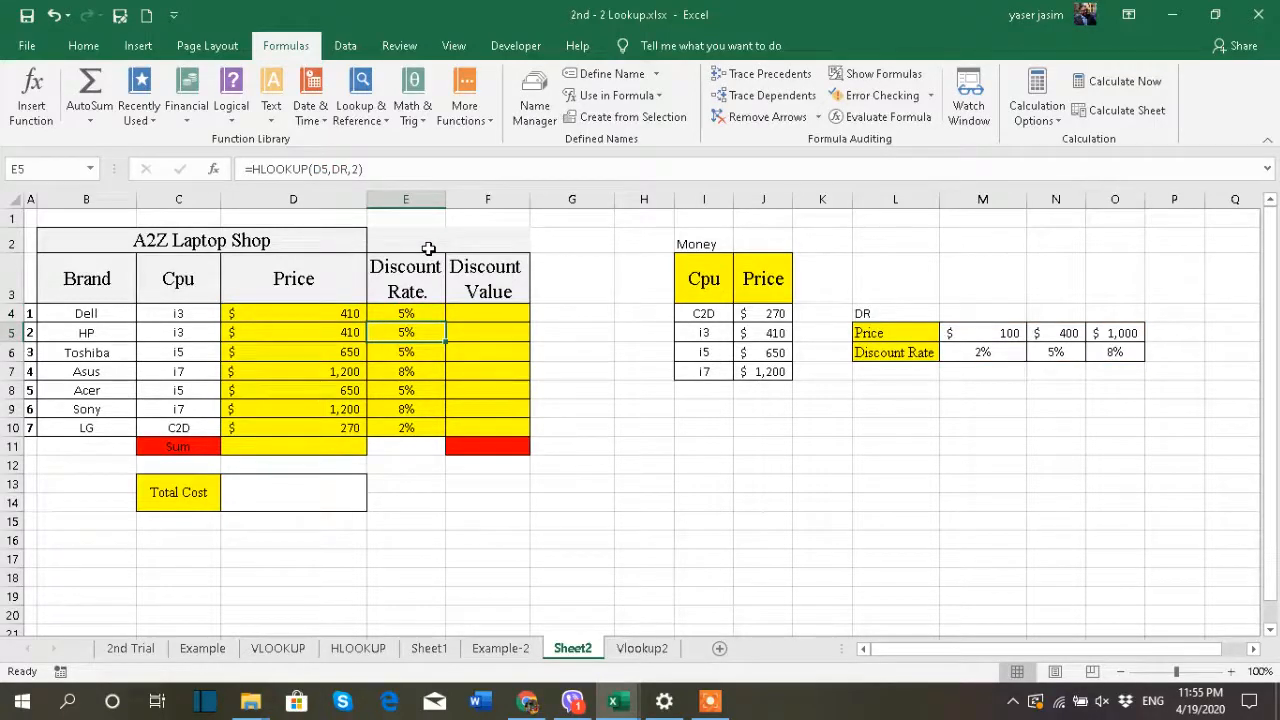
click(408, 314)
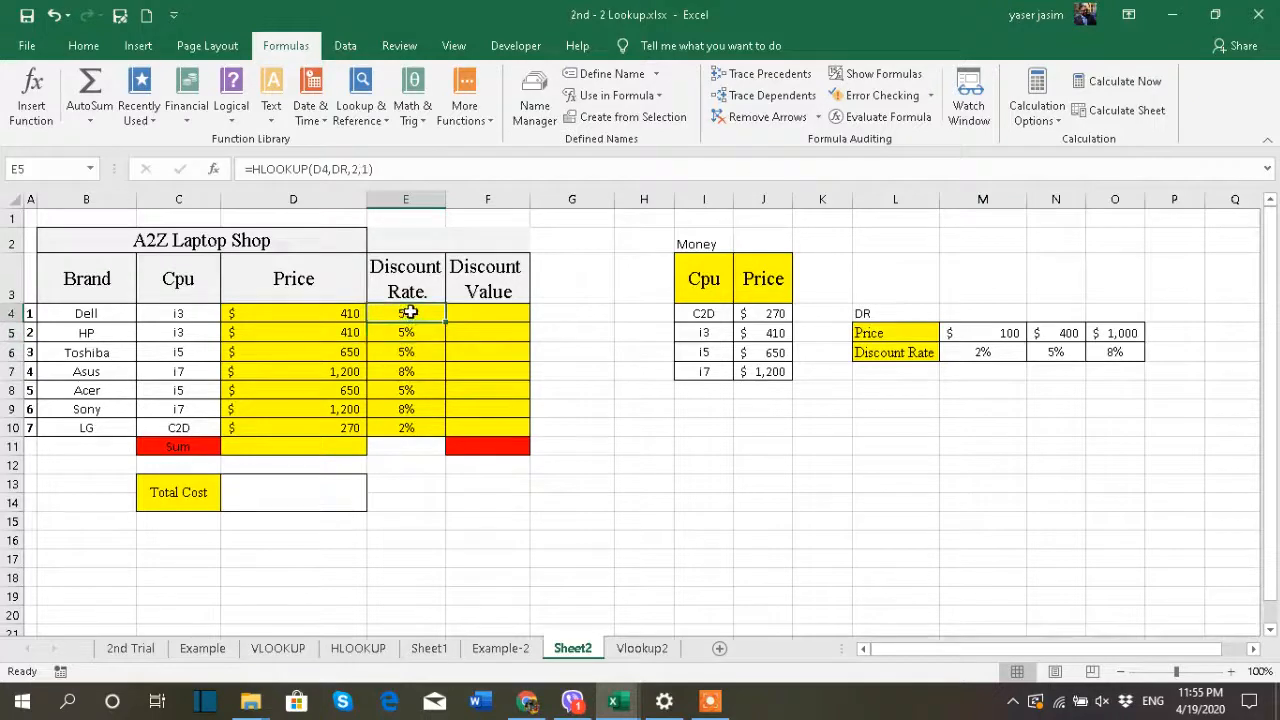
Calculate the Dell discount value in F4 as price times discount rate with =D4*E4.
click(349, 314)
click(506, 313)
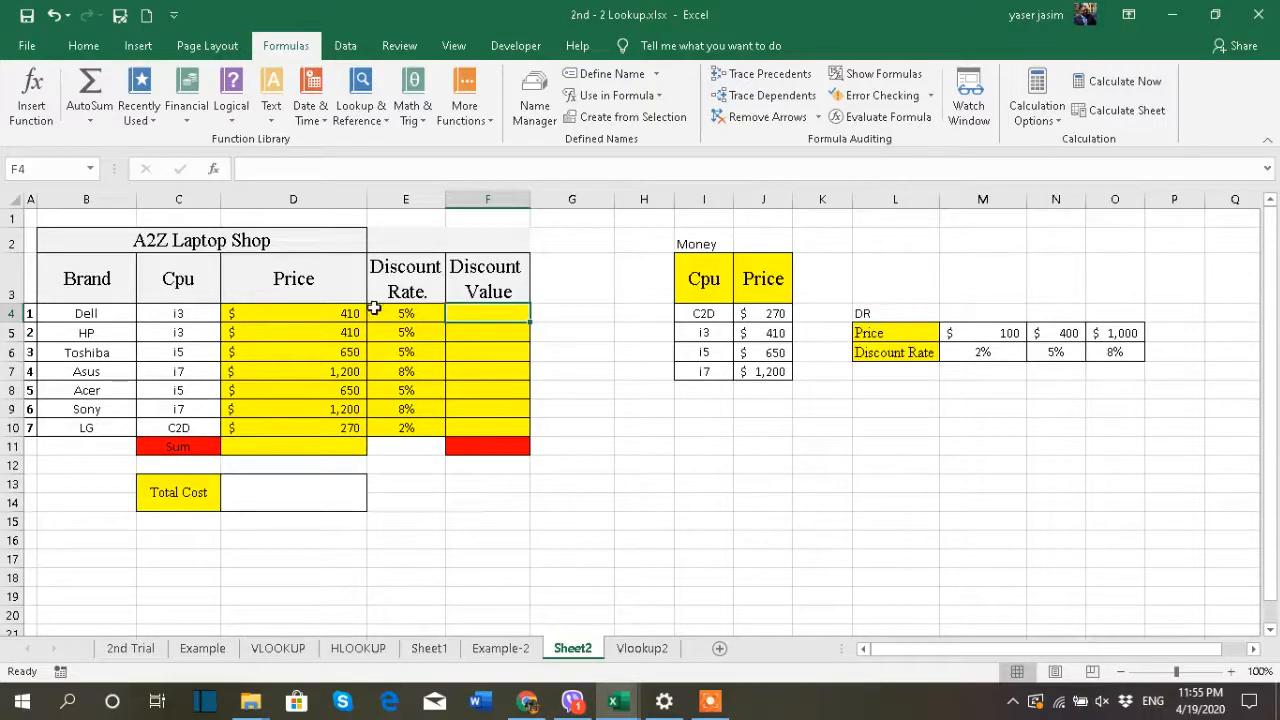
text(==)
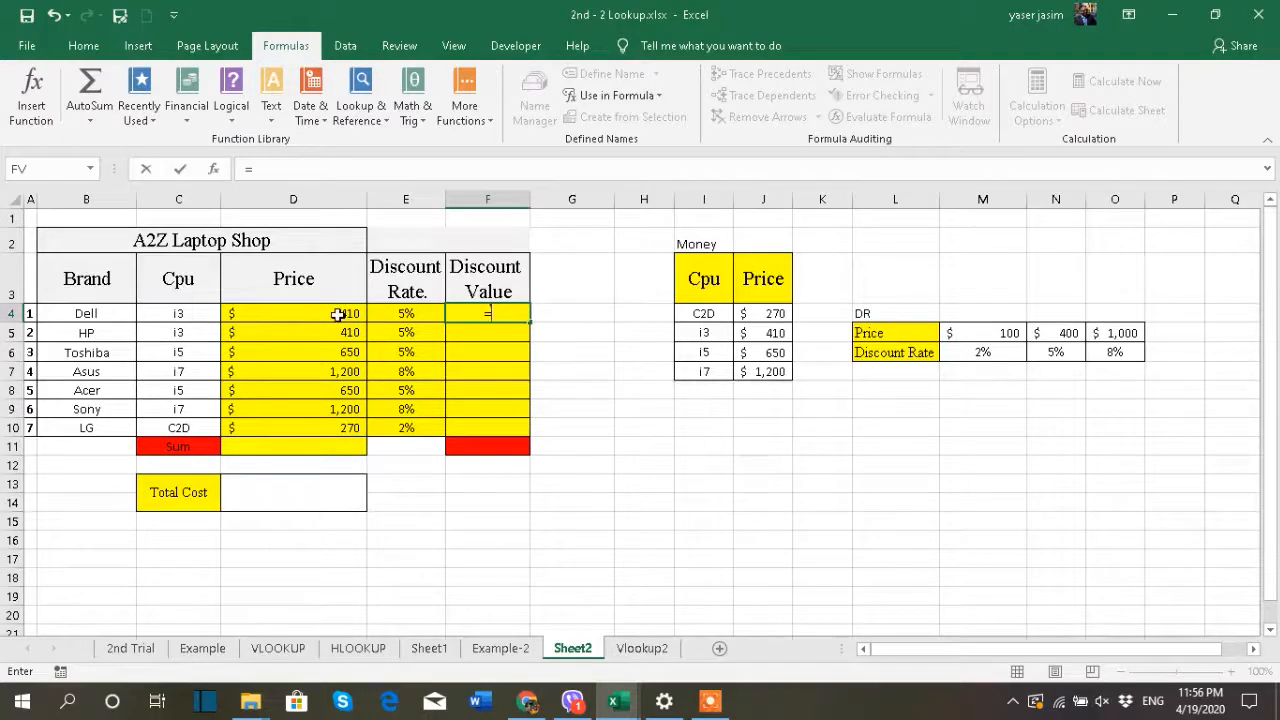
click(338, 314)
text(*)
click(406, 318)
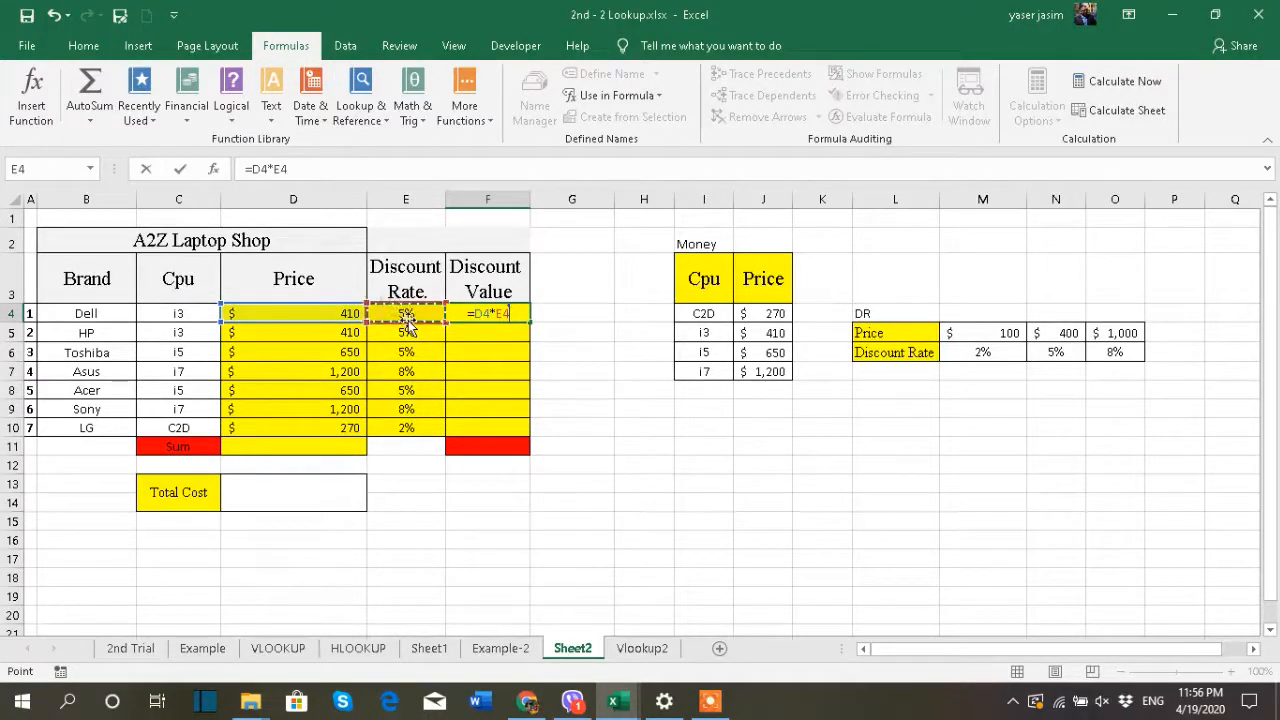
key(Return)
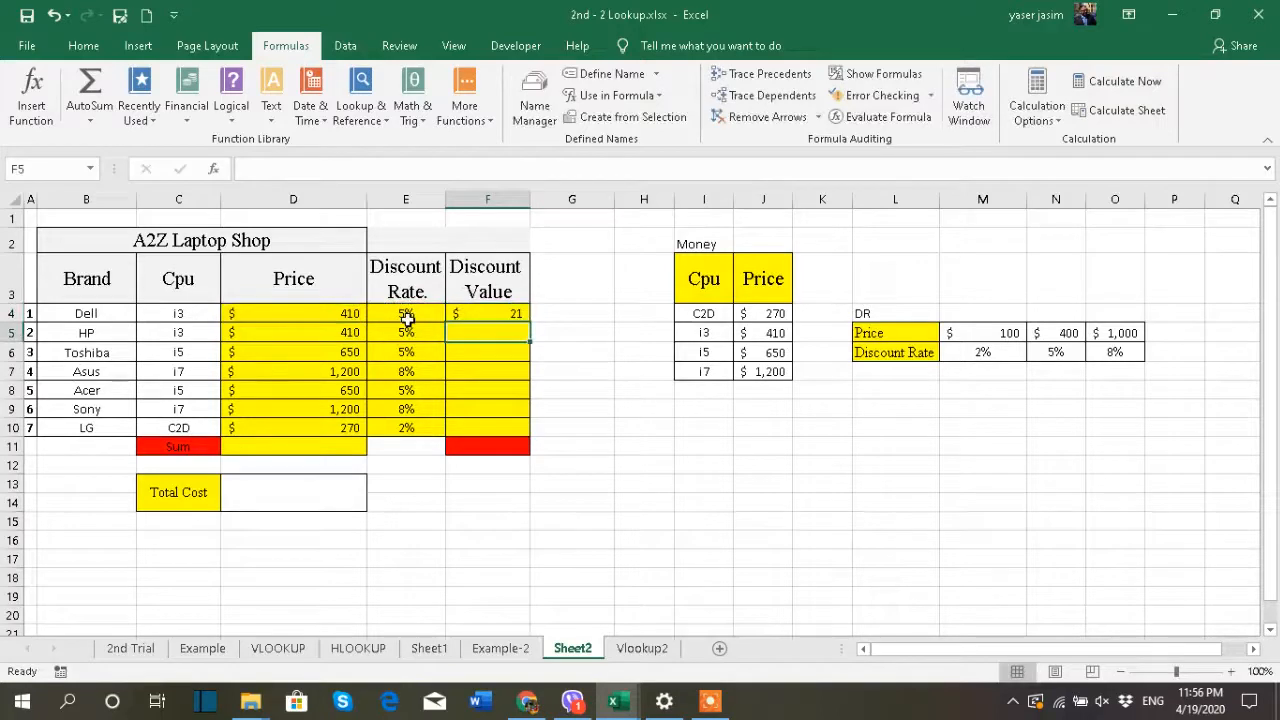
Fill the discount value formula from F4 down through F10.
click(514, 311)
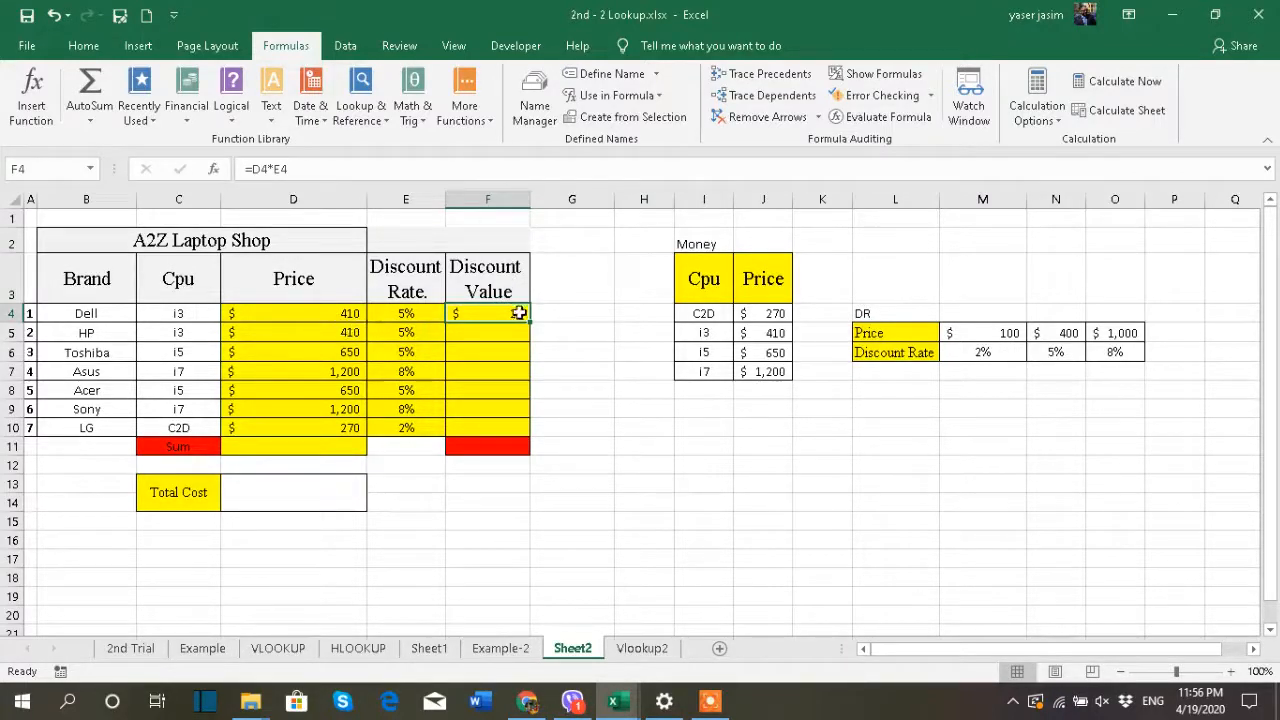
drag(527, 322, 524, 432)
click(570, 377)
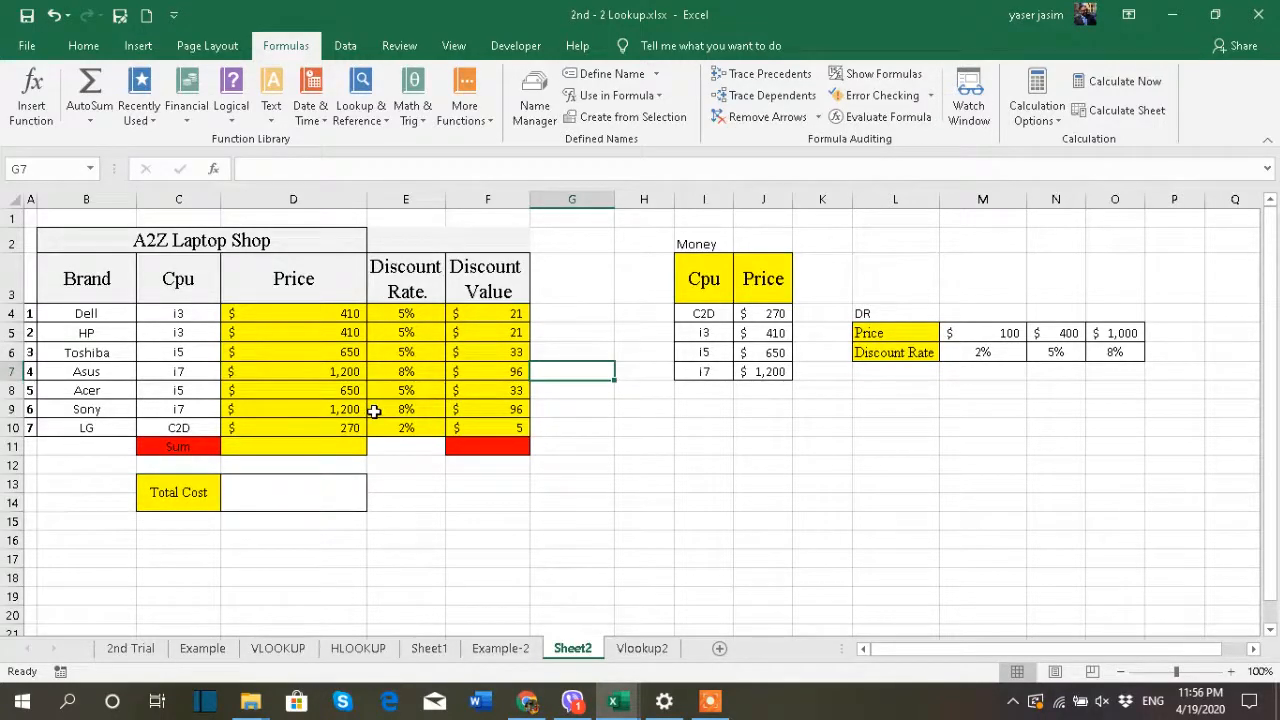
click(302, 443)
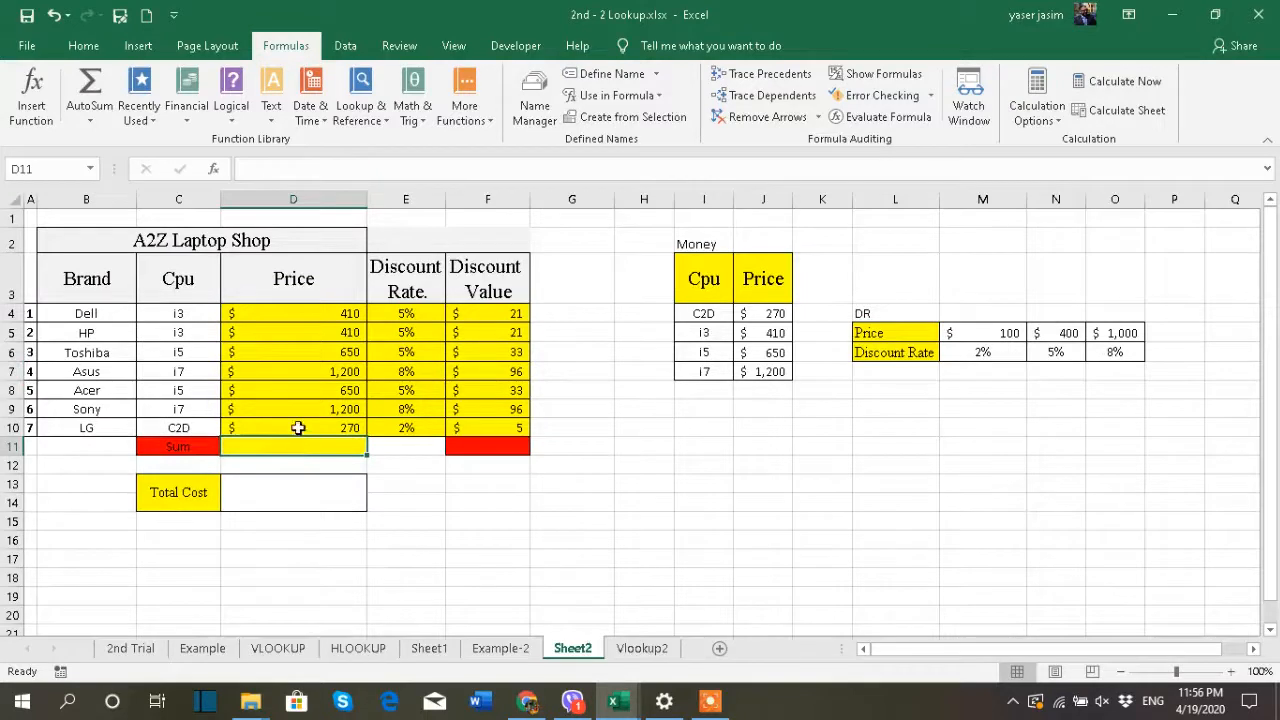
click(487, 448)
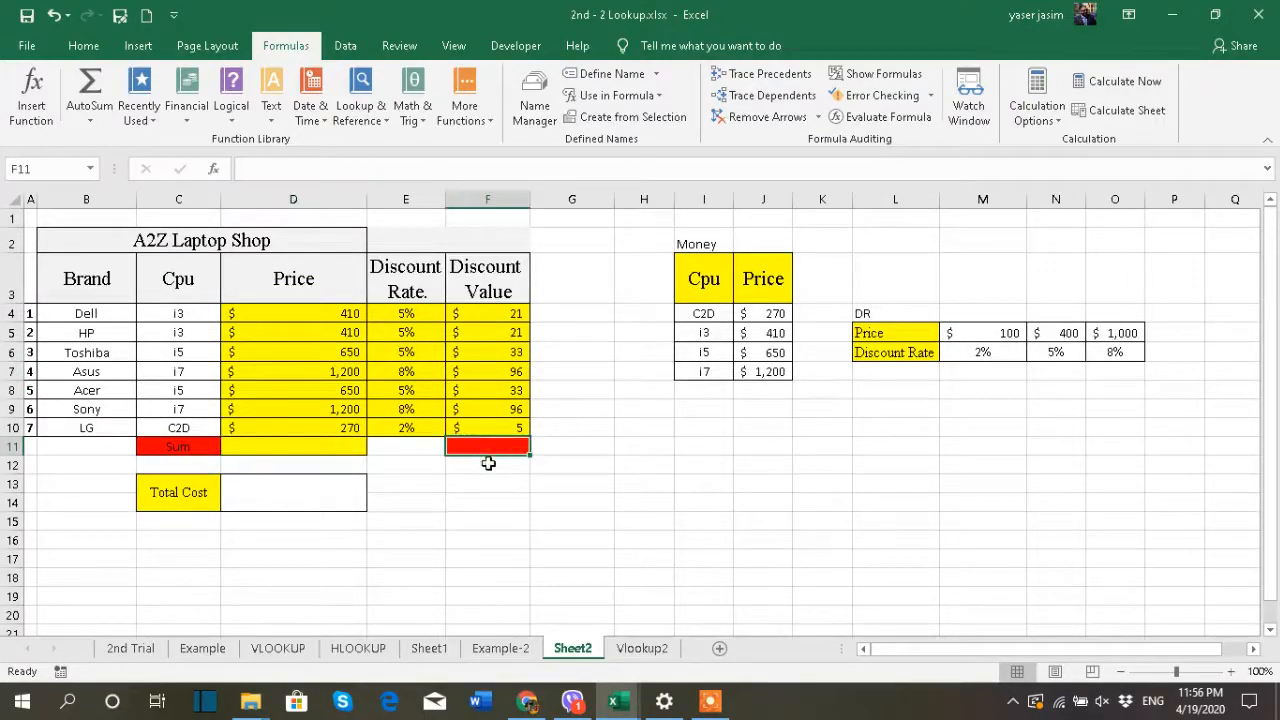
click(285, 491)
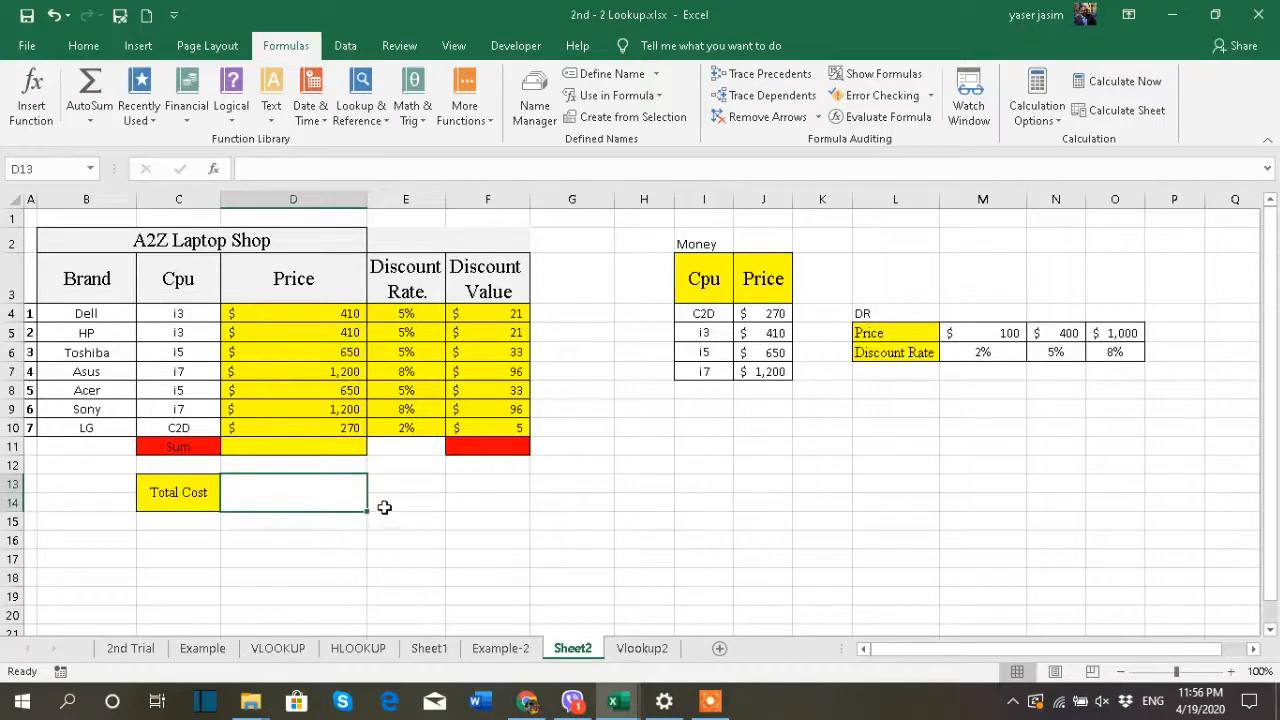
Total the laptop prices in D11 with AutoSum, giving =SUM(D4:D10).
click(324, 444)
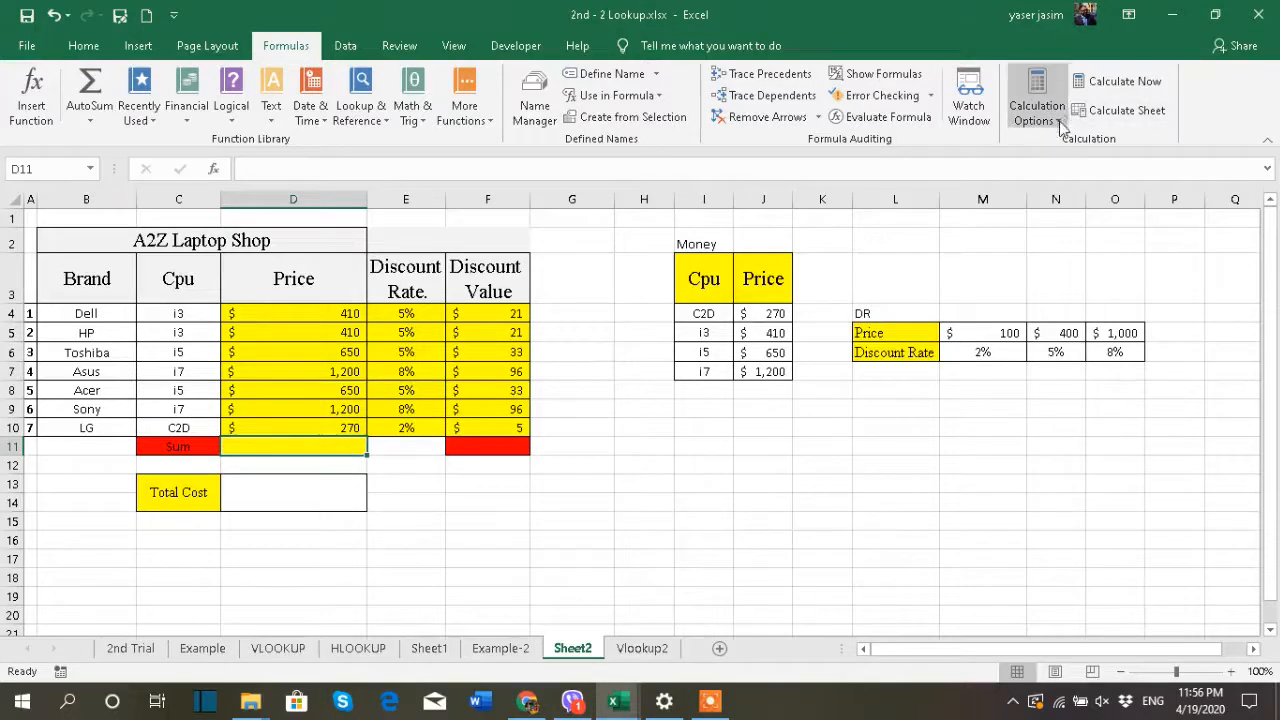
click(87, 48)
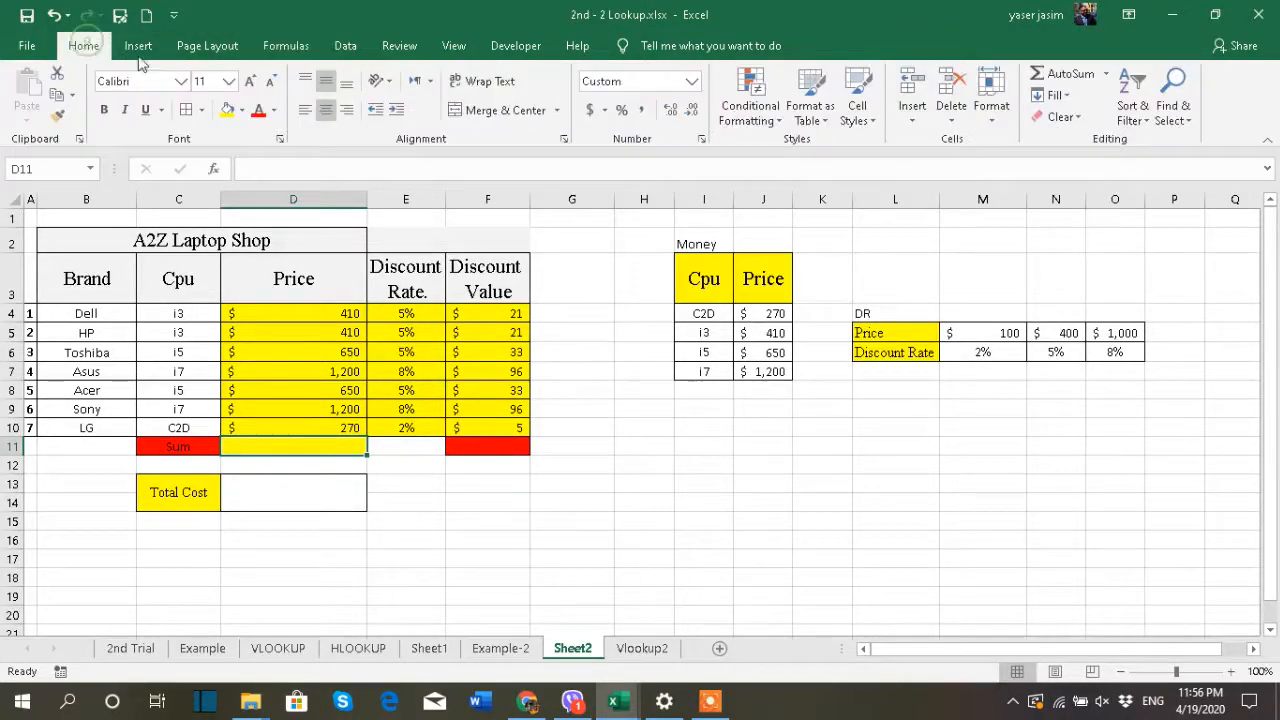
click(1107, 76)
click(1067, 100)
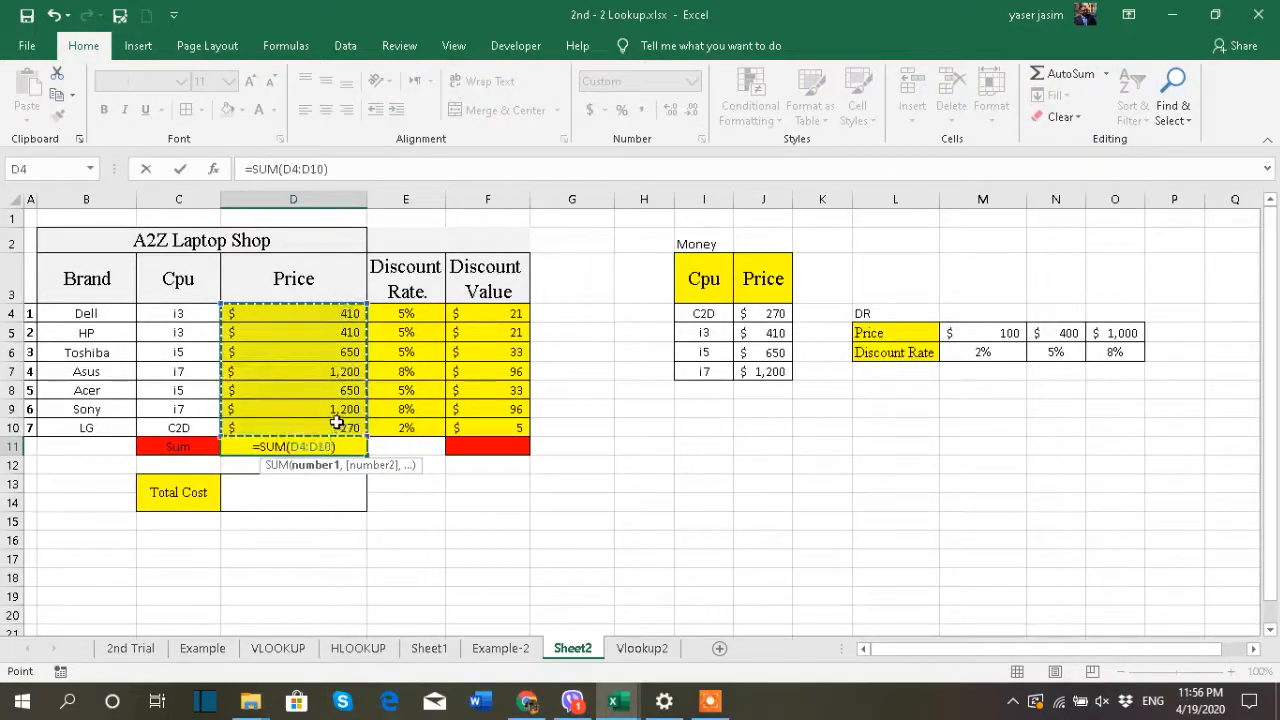
key(Return)
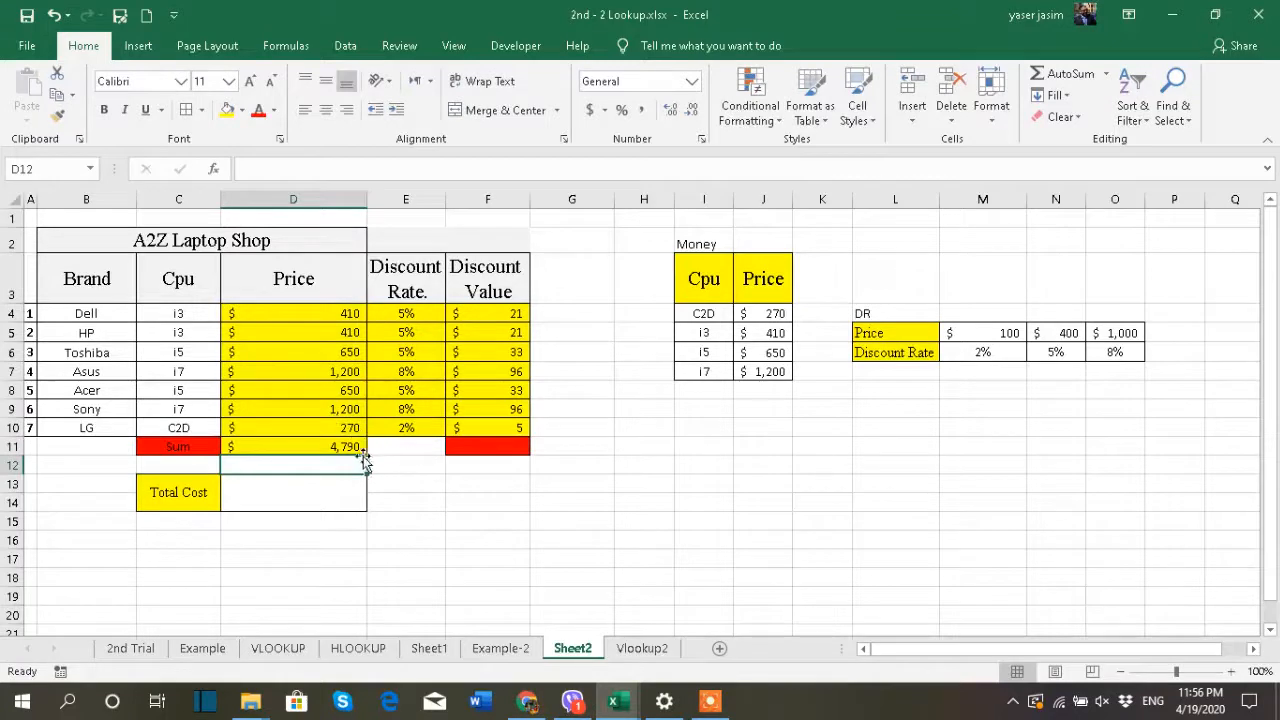
Total the discount values in F11 with AutoSum over F4 to F10, giving =SUM(F4:F10).
click(465, 441)
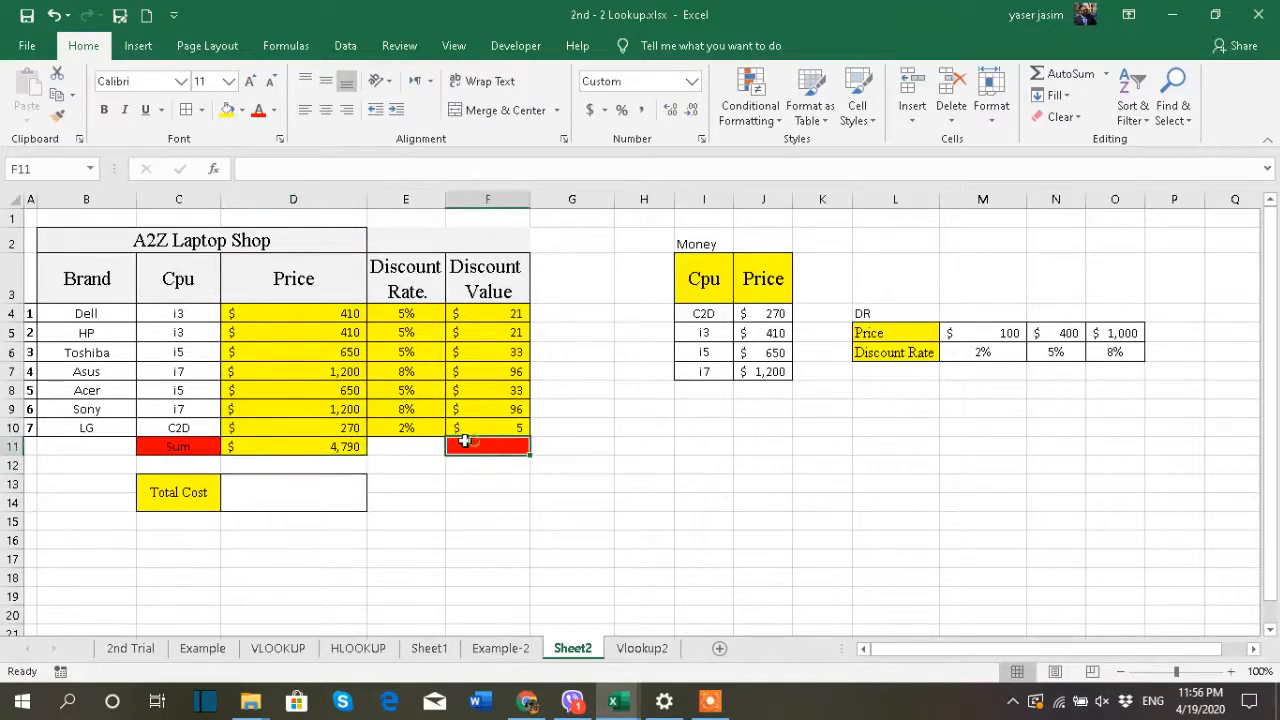
click(1097, 80)
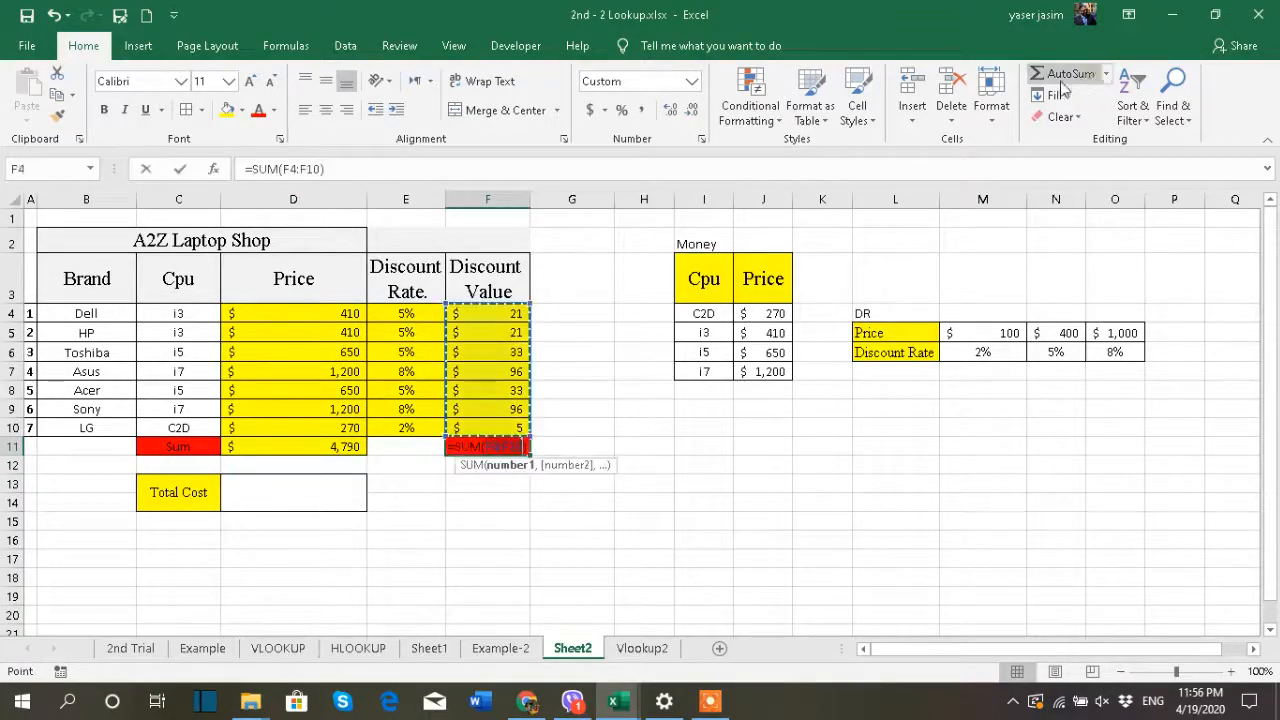
drag(516, 313, 505, 435)
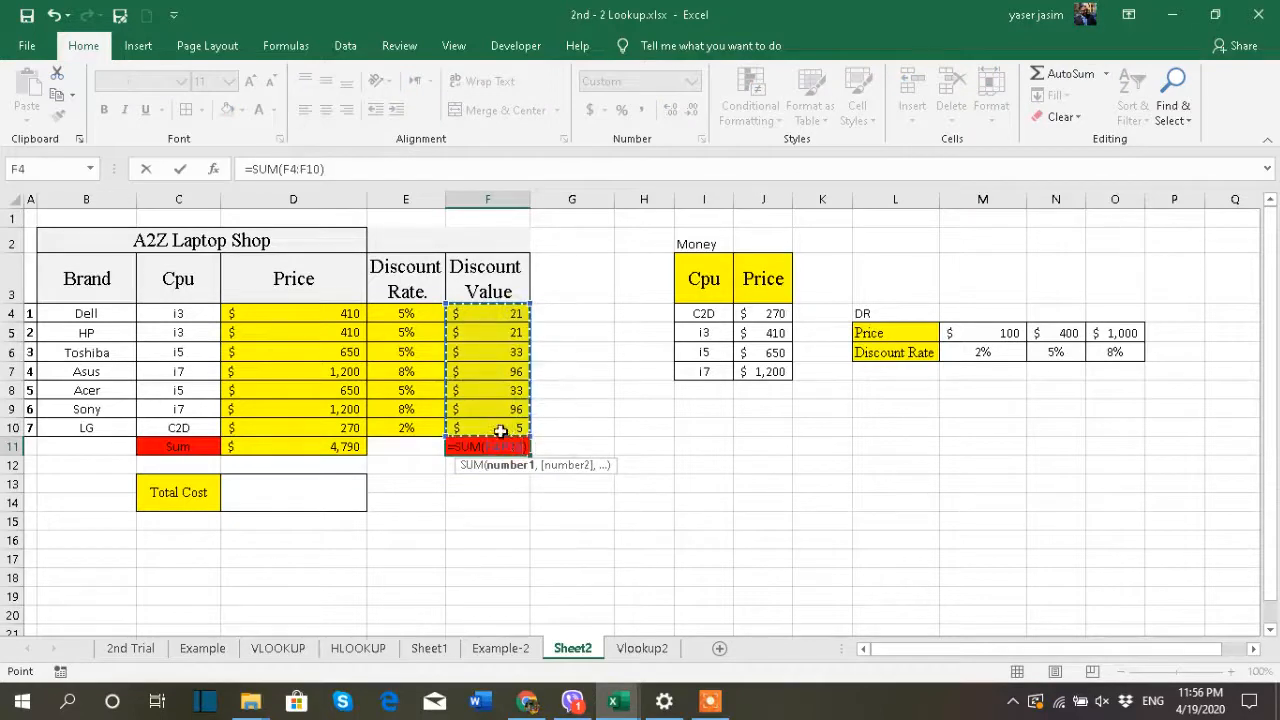
key(Return)
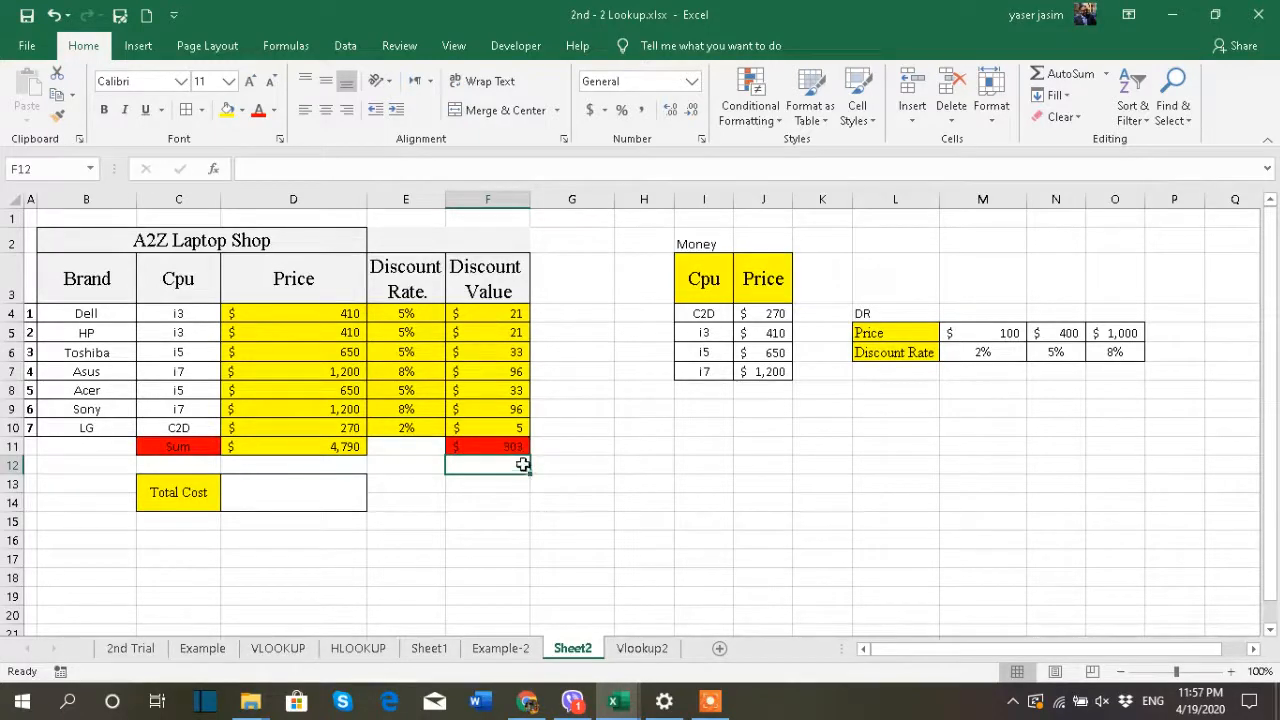
Calculate the total cost in D13 as the price sum minus the discount sum with =D11-F11.
click(349, 492)
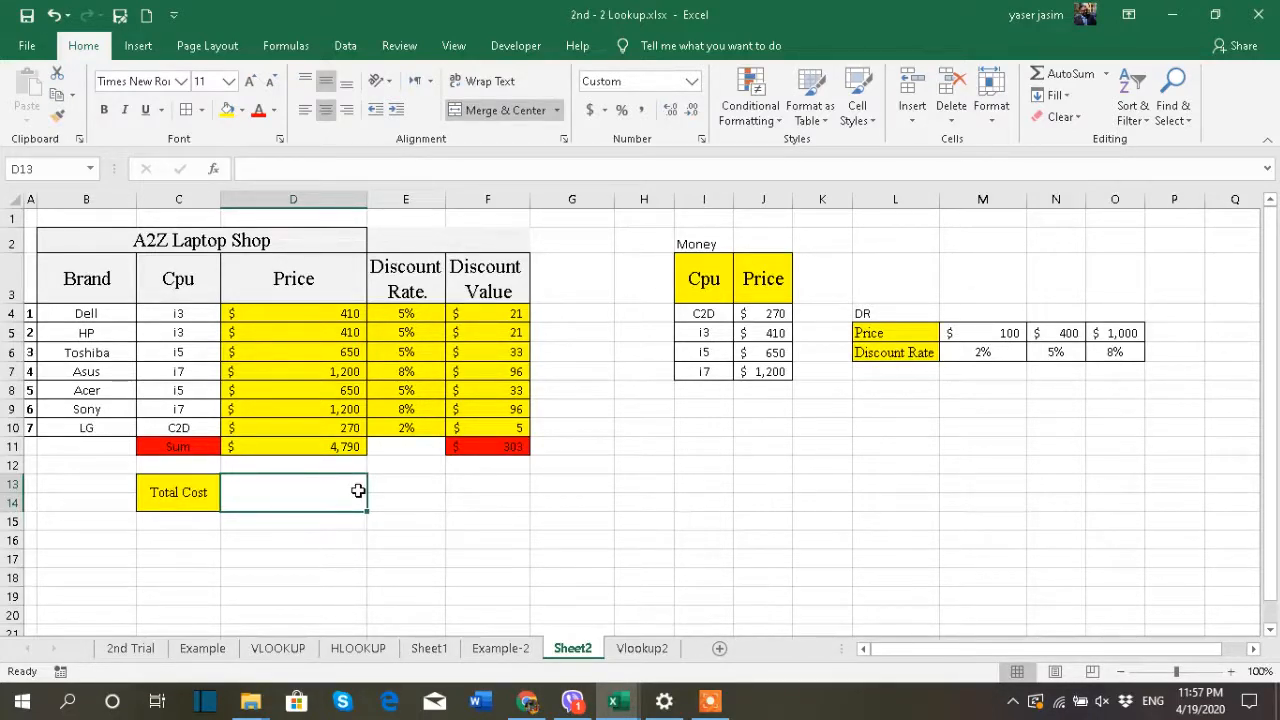
text(=)
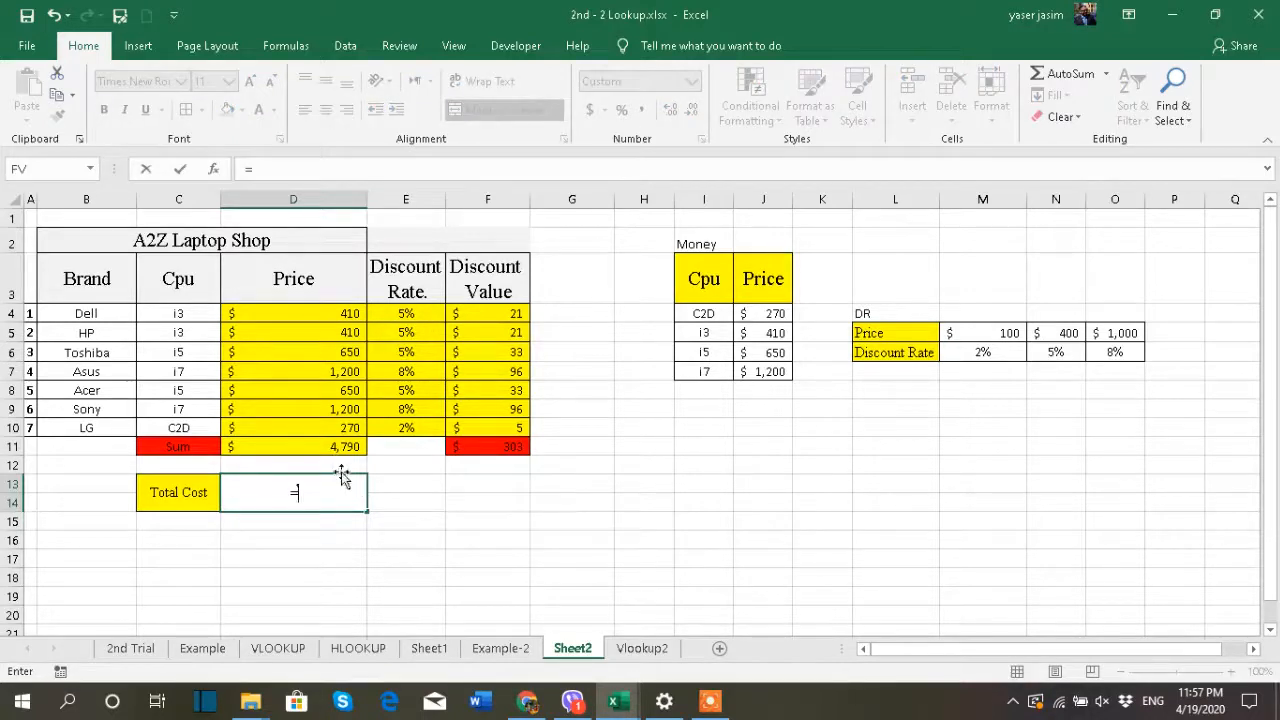
click(307, 445)
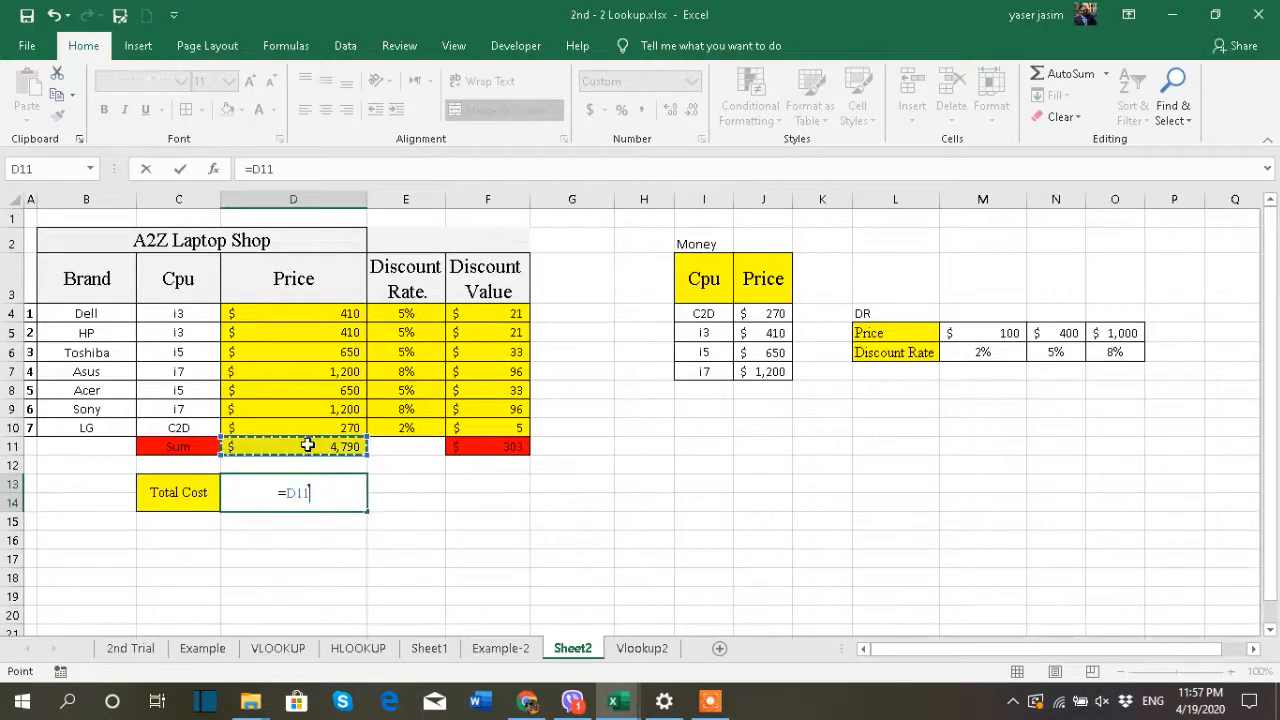
text(-)
click(486, 444)
key(Return)
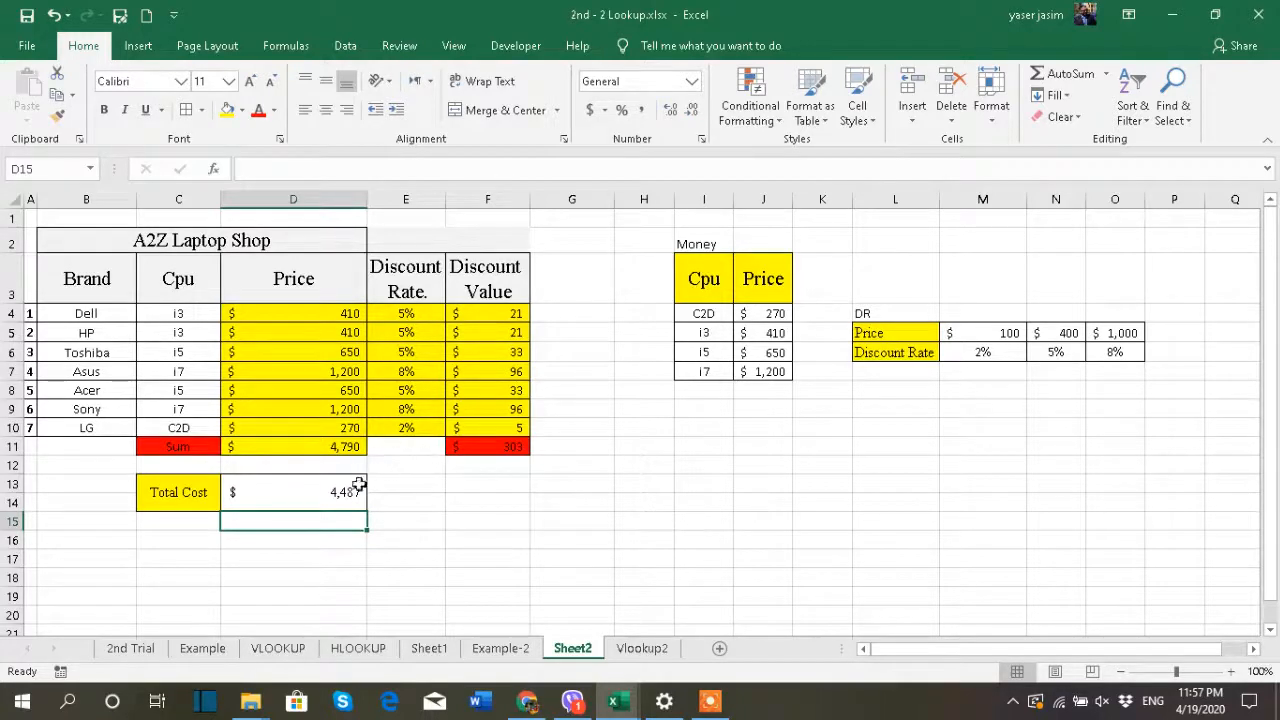
Show the formulas in all cells of the sheet to review them, and switch back to displaying values.
click(336, 488)
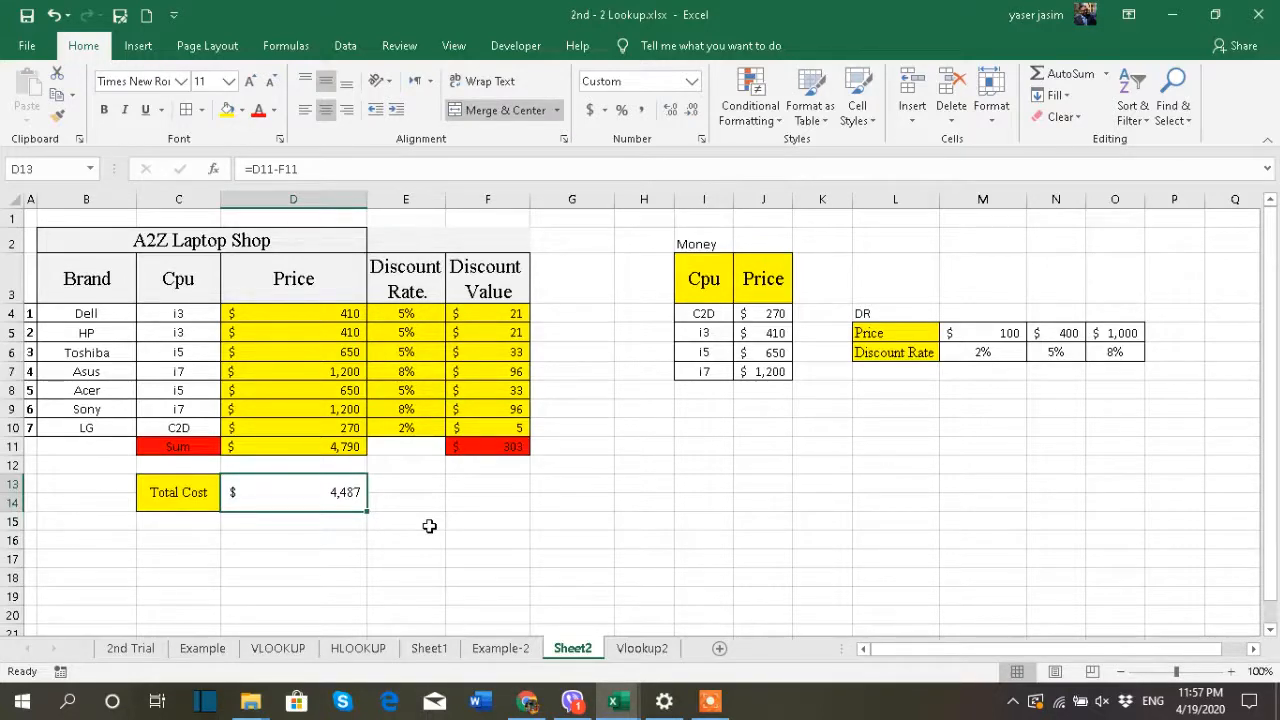
key(ctrl+grave)
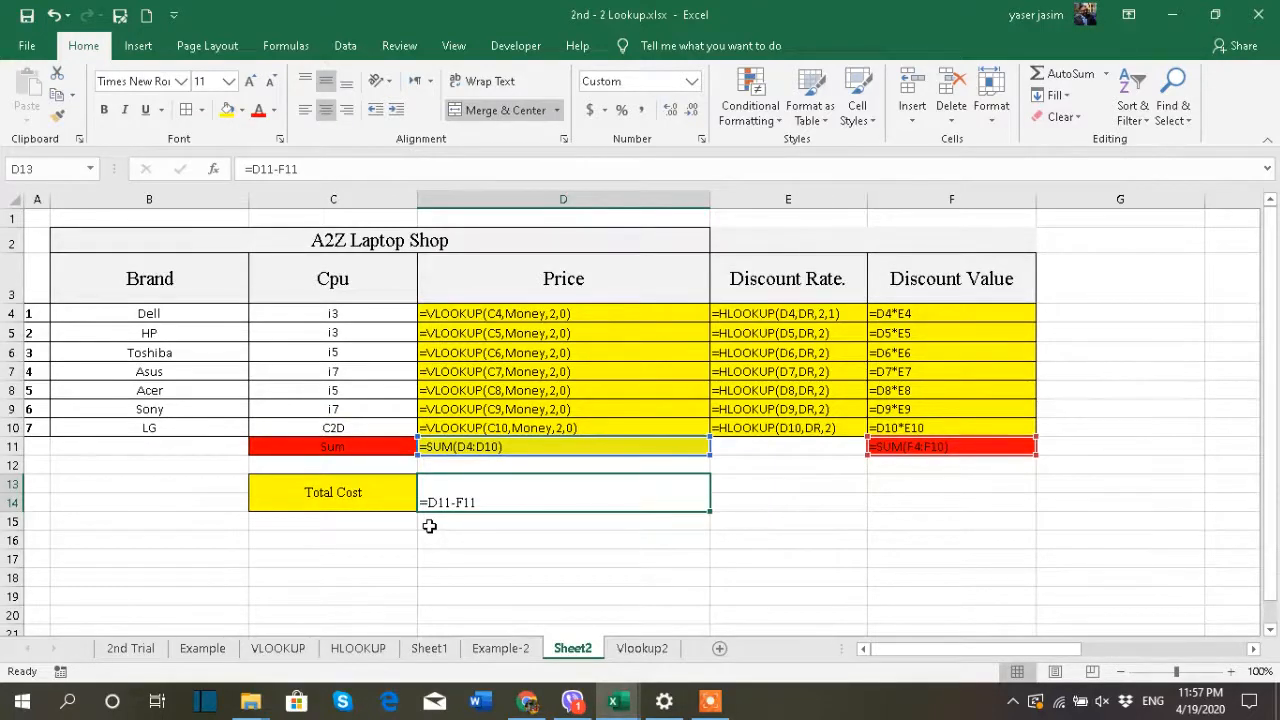
key(ctrl+grave)
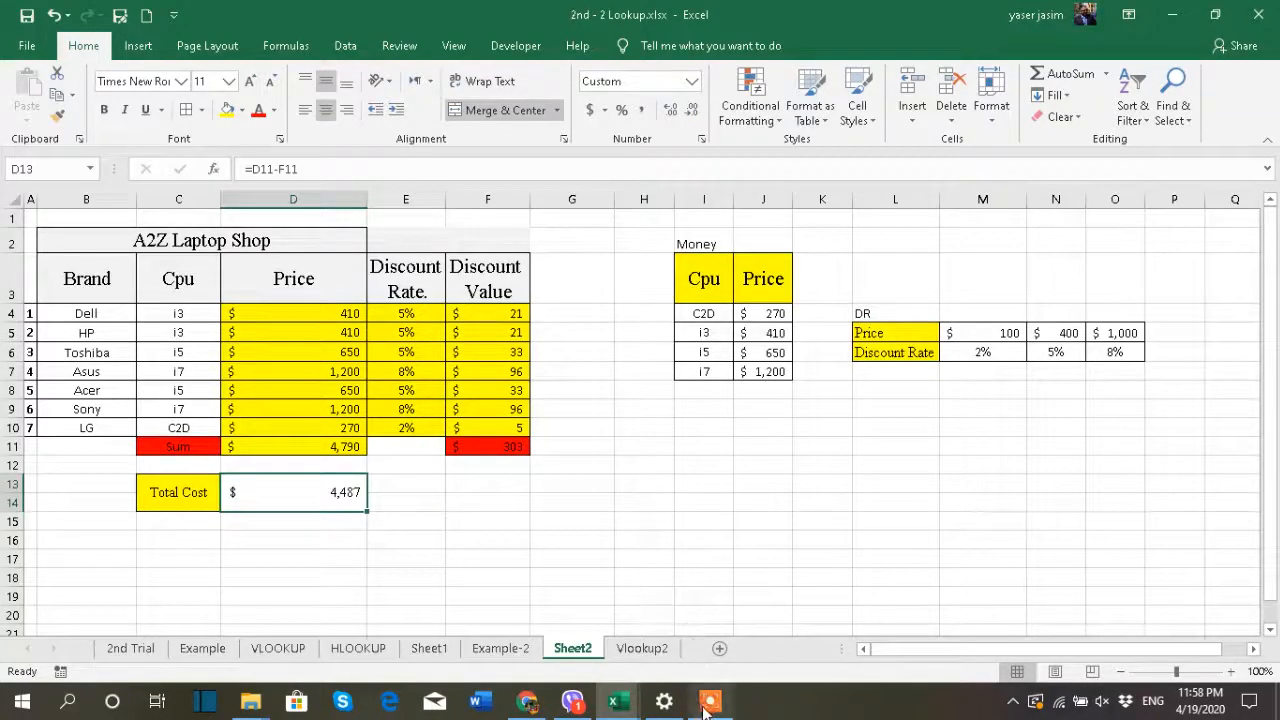
mouse_move(709, 706)
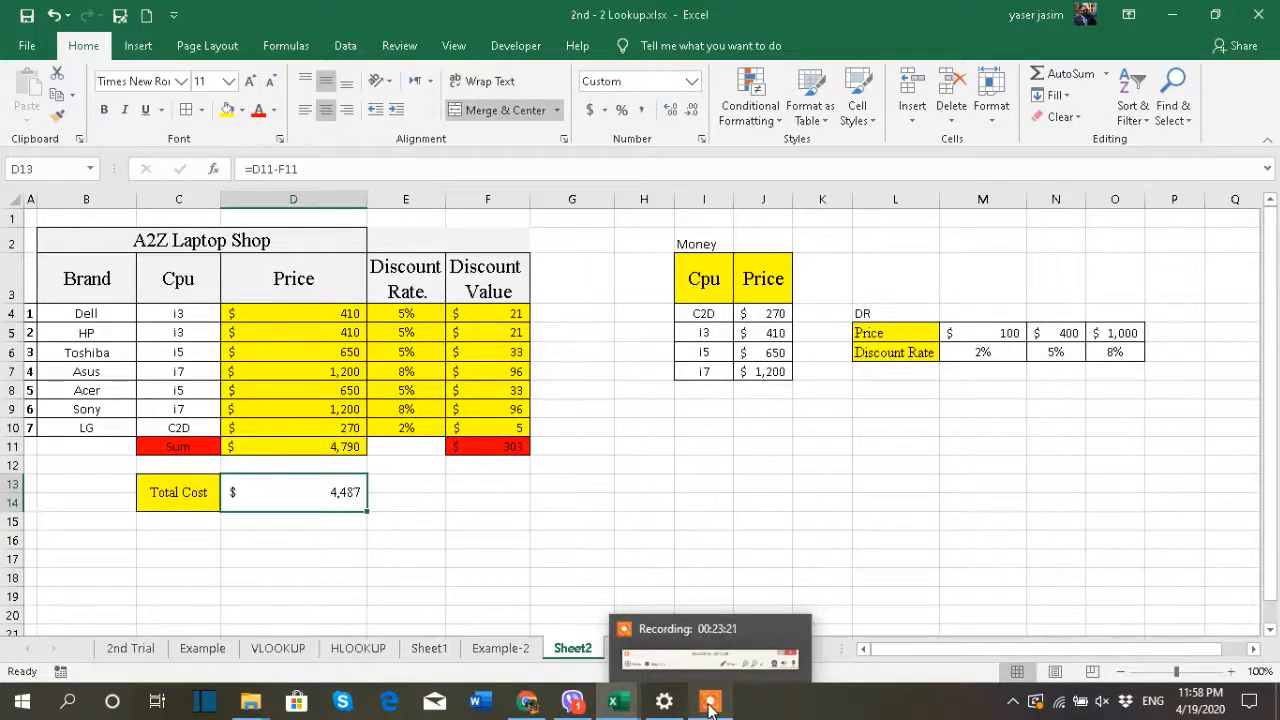
click(710, 706)
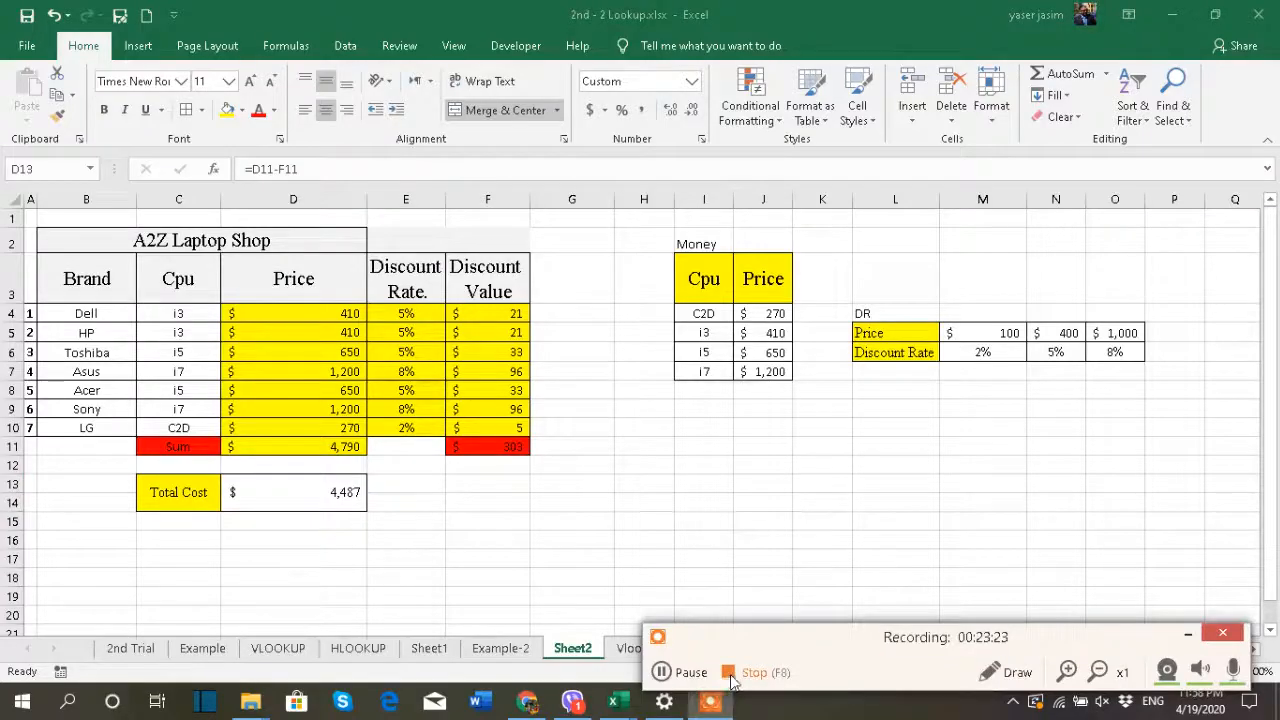